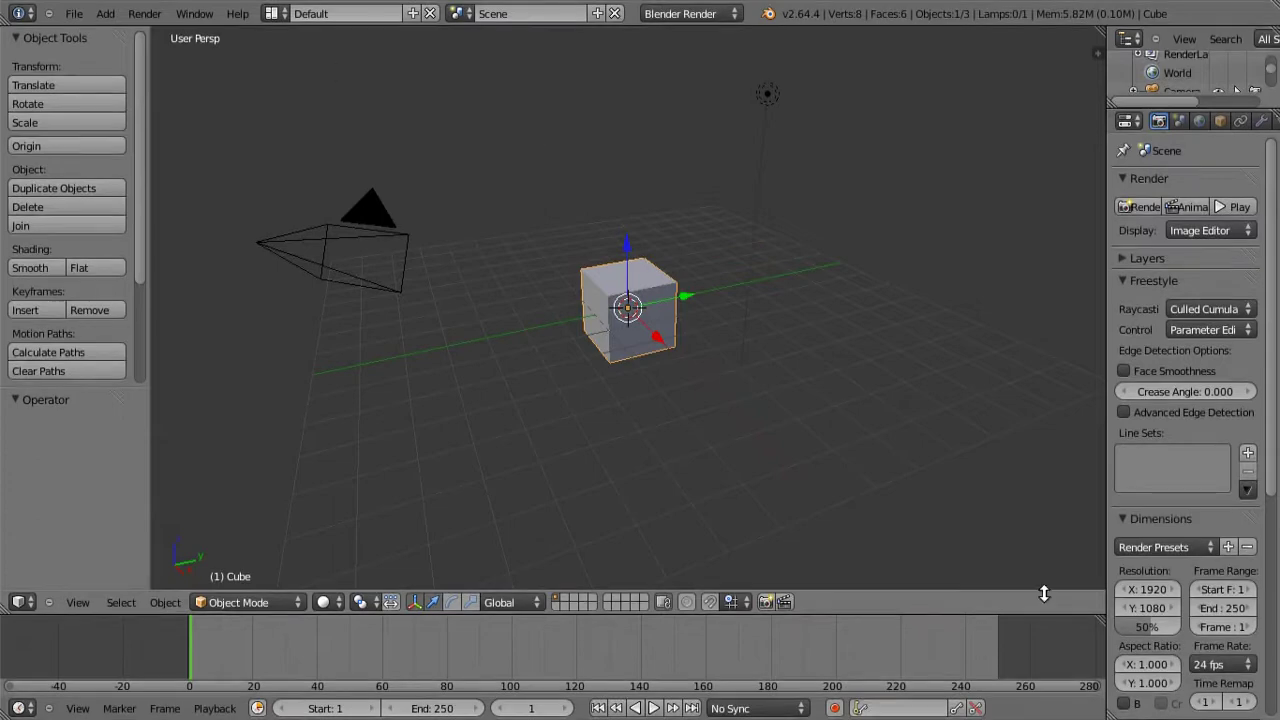
Step: Open the sidebar and load the juicer's top-view photo as a background image
left_click_drag(1043, 612, 1046, 700)
key("n")
scroll(990, 400, "down", 3)
left_click(1020, 678)
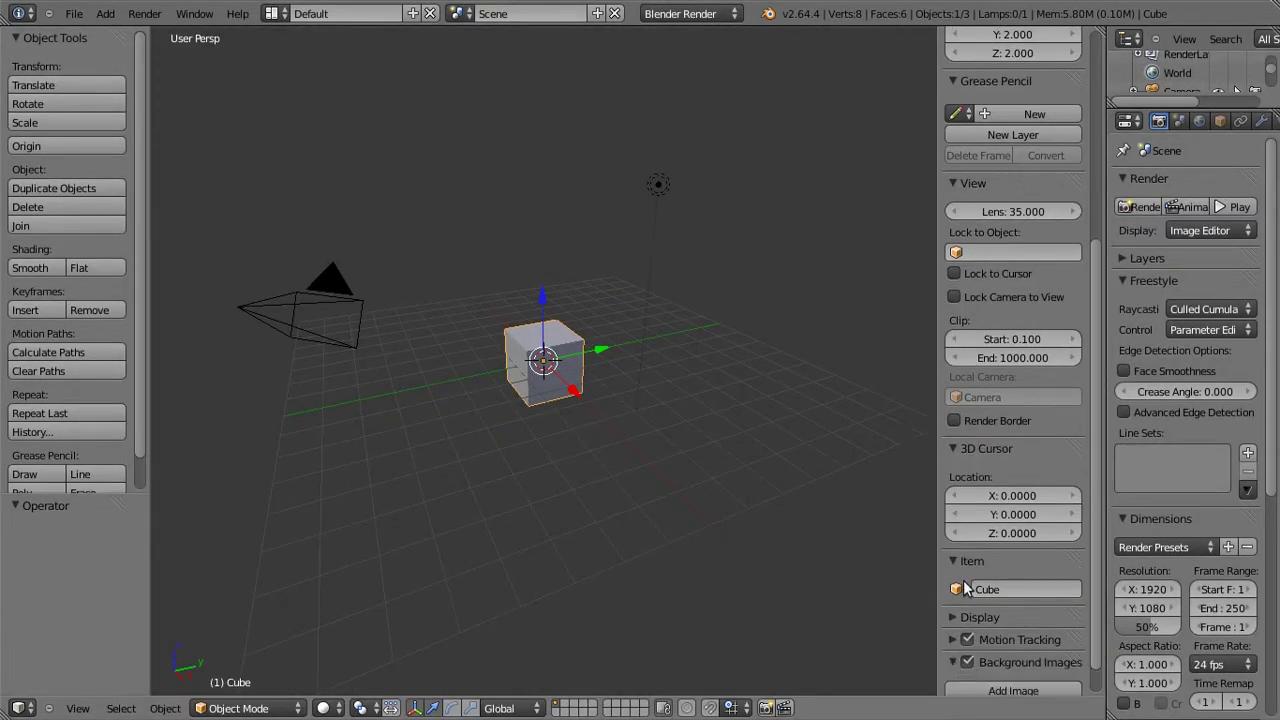
scroll(1000, 500, "down", 3)
left_click(1012, 534)
left_click(1063, 651)
left_click(45, 207)
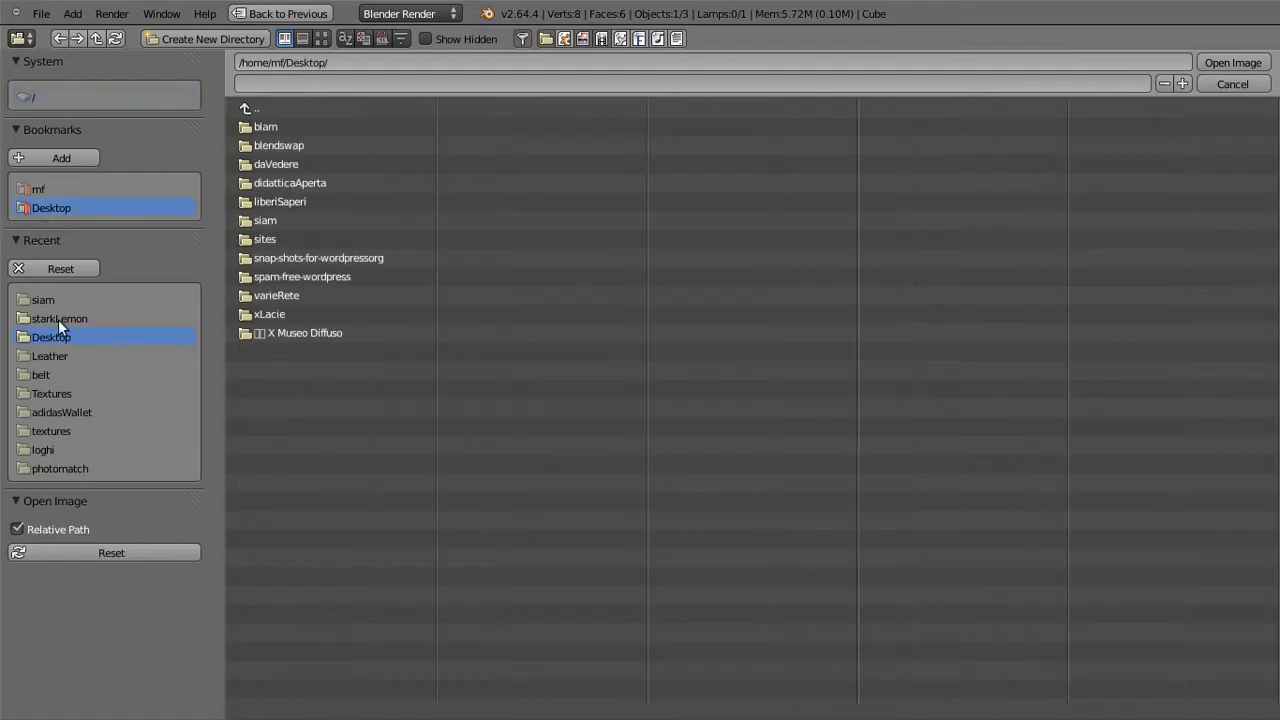
double_click(264, 219)
left_click(321, 38)
double_click(294, 271)
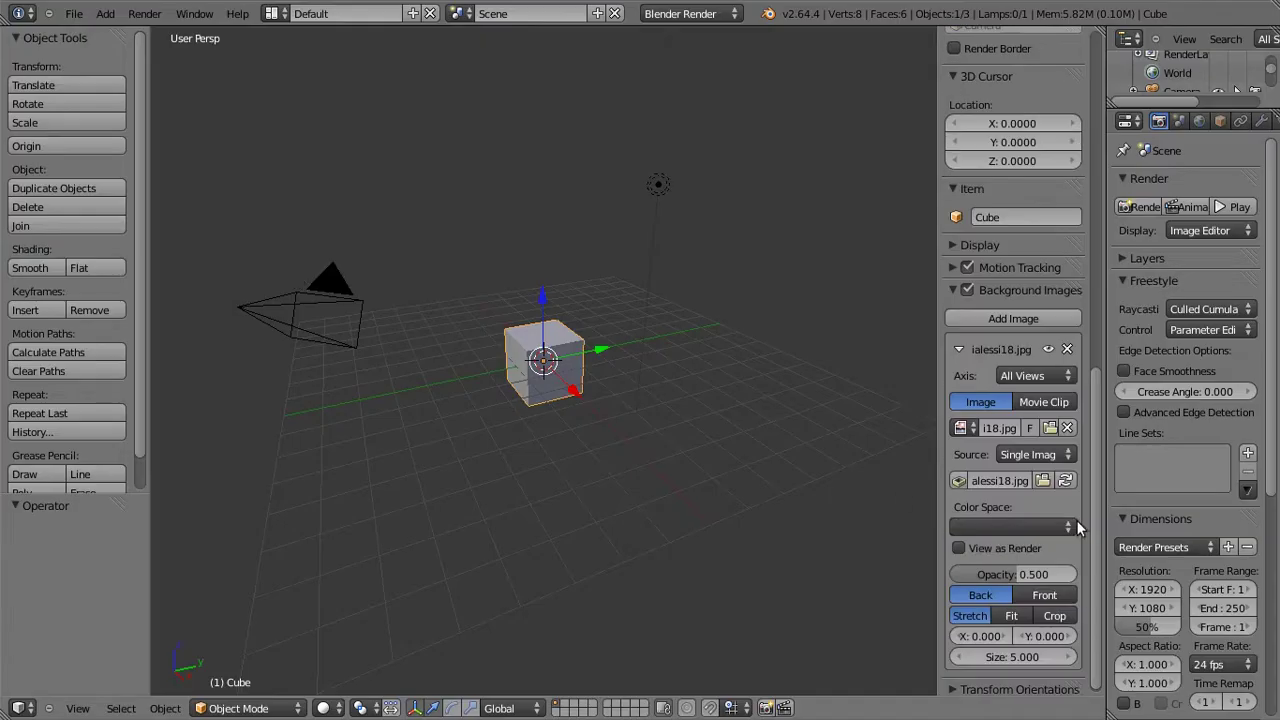
Step: Delete the default cube and load the juicer's front-view photo into a second background slot
left_click(1013, 318)
scroll(1013, 400, "down", 3)
key("KP_1")
key("x")
left_click(570, 328)
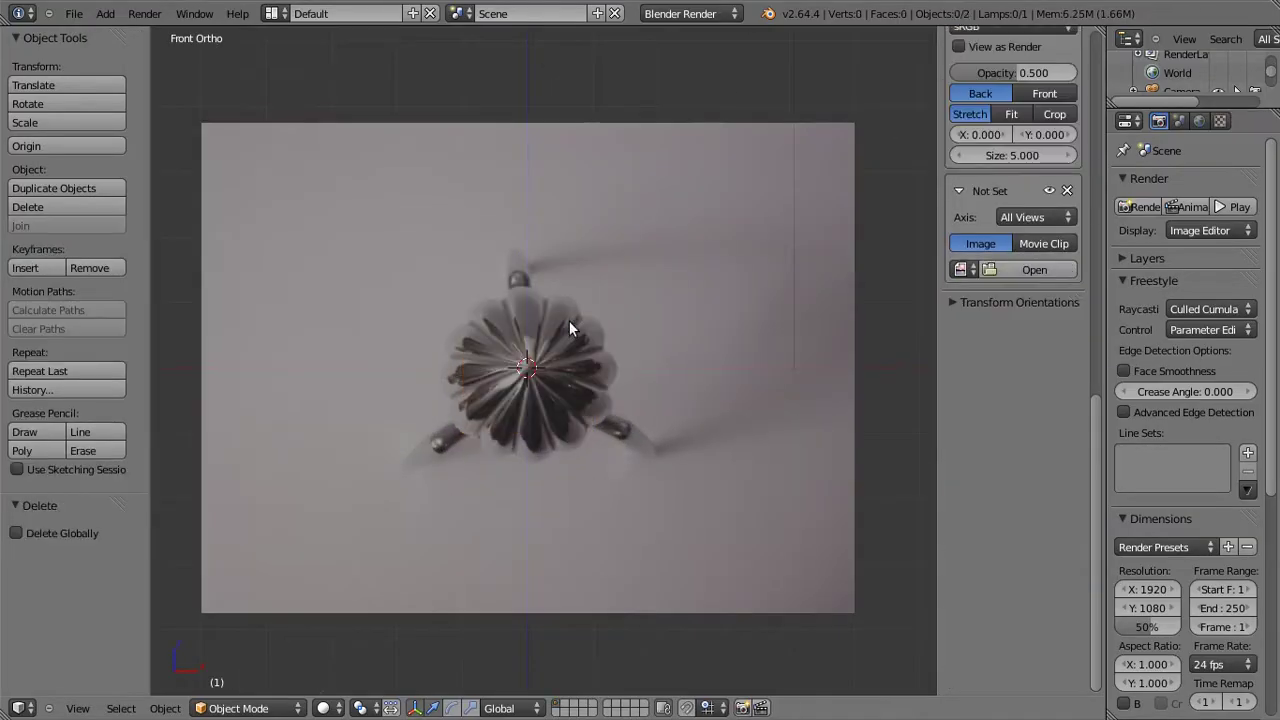
left_click(1035, 269)
left_click(45, 207)
double_click(272, 216)
double_click(1078, 155)
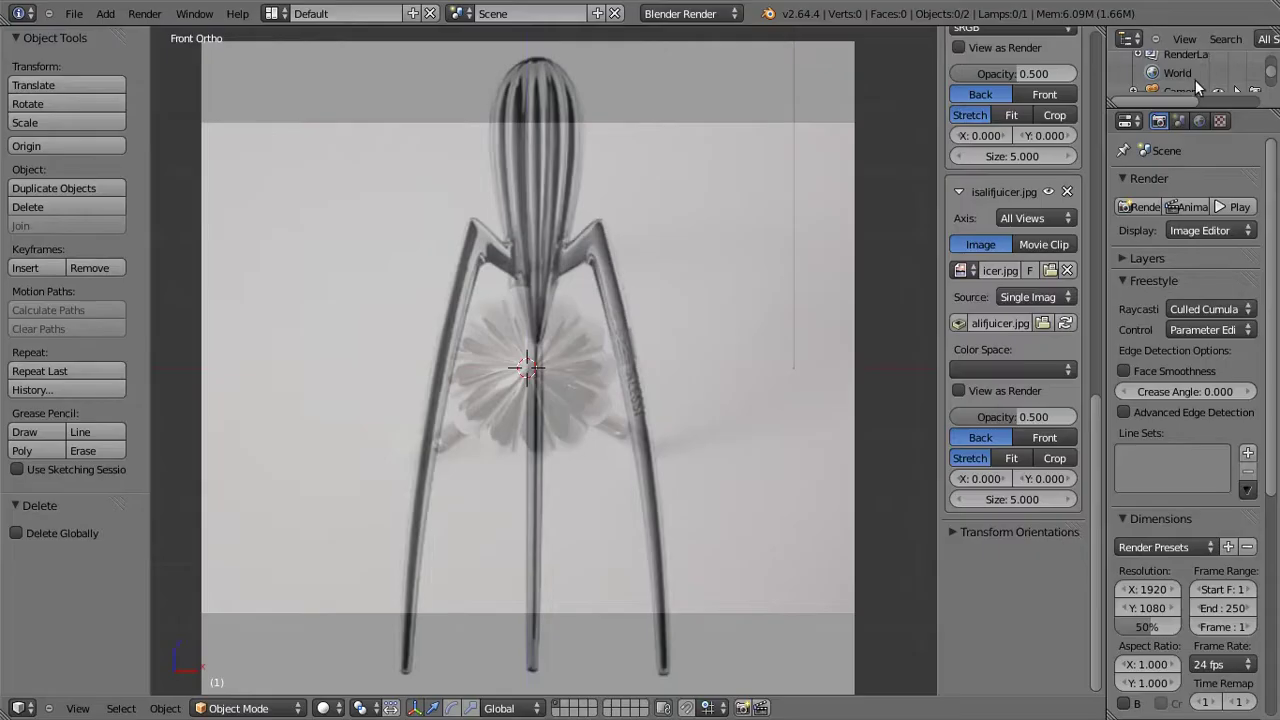
Step: Scale the front photo to 9, offset it lower, and fade it to 0.3 opacity
mouse_move(1050, 484)
left_mouse_down()
mouse_move(990, 484)
mouse_move(1060, 499)
left_mouse_up()
mouse_move(980, 478)
left_mouse_down()
mouse_move(965, 478)
mouse_move(1030, 499)
mouse_move(1000, 478)
left_mouse_up()
left_click_drag(1020, 417, 989, 417)
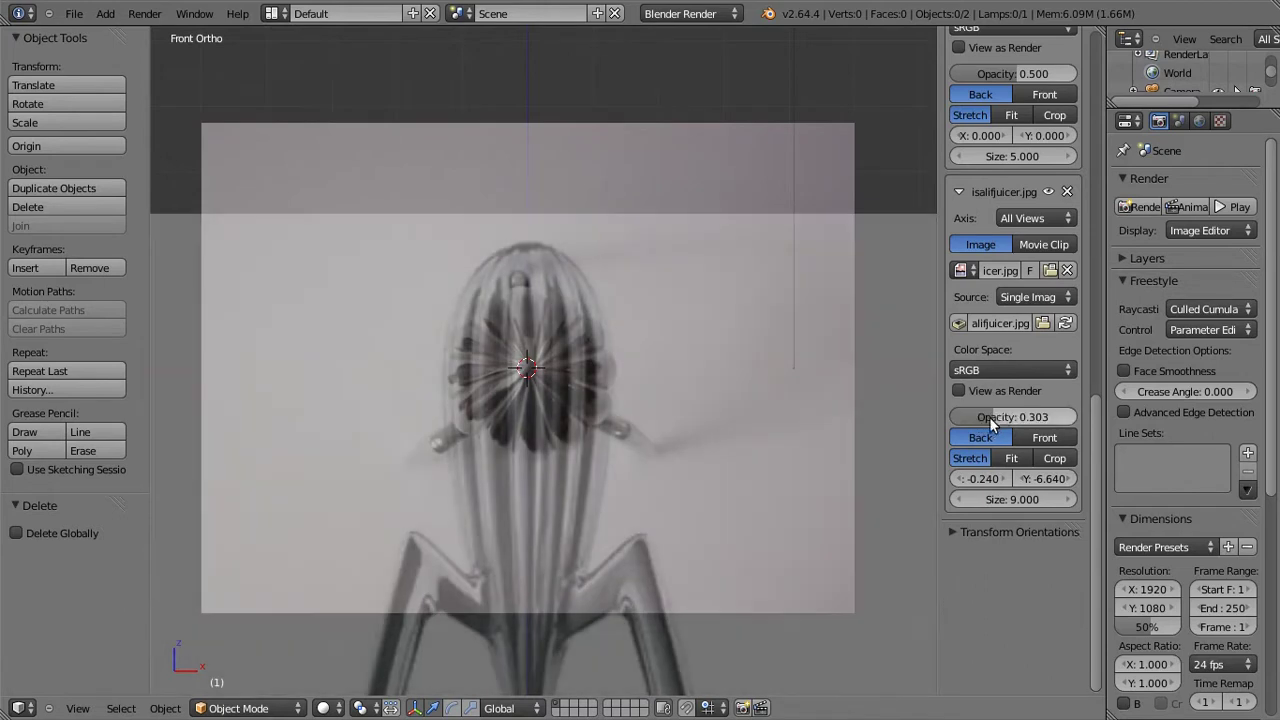
Step: Show the front photo only in Front view and the top photo only in Top view
left_click(1036, 218)
left_click(799, 194)
scroll(1043, 180, "up", 4)
scroll(1043, 190, "up", 3)
left_click(1036, 212)
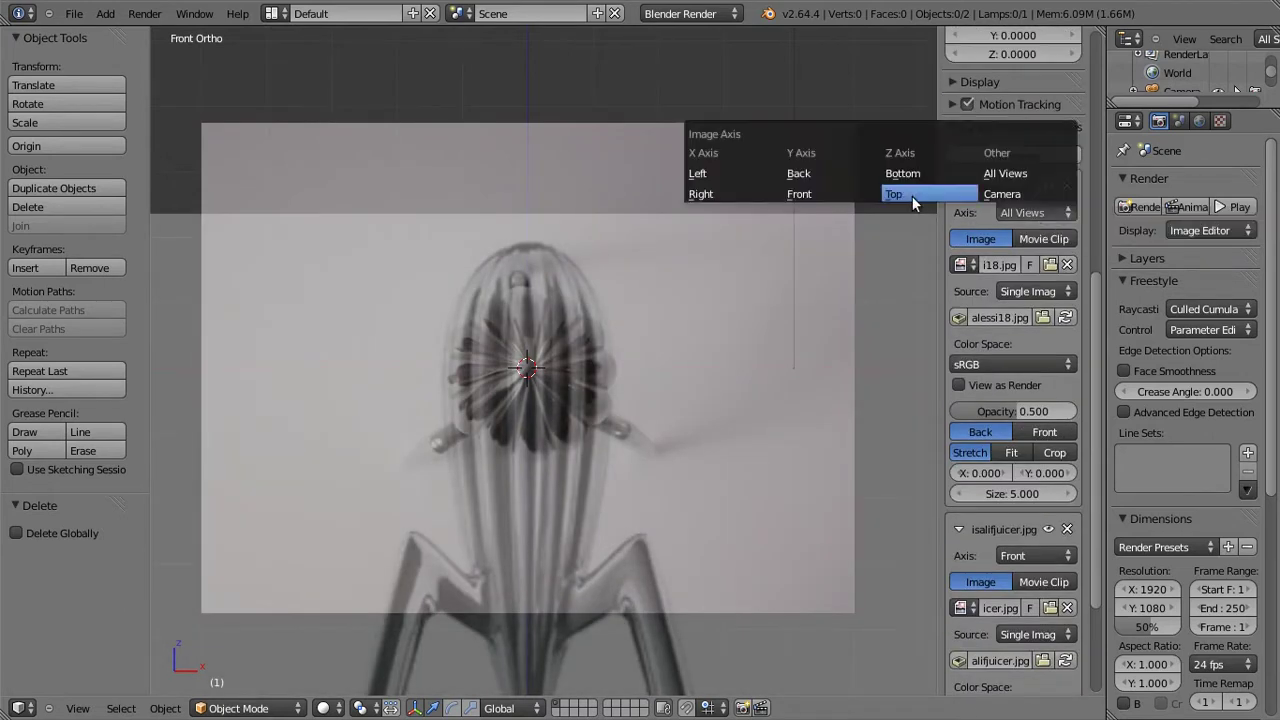
left_click(912, 194)
key("KP_7")
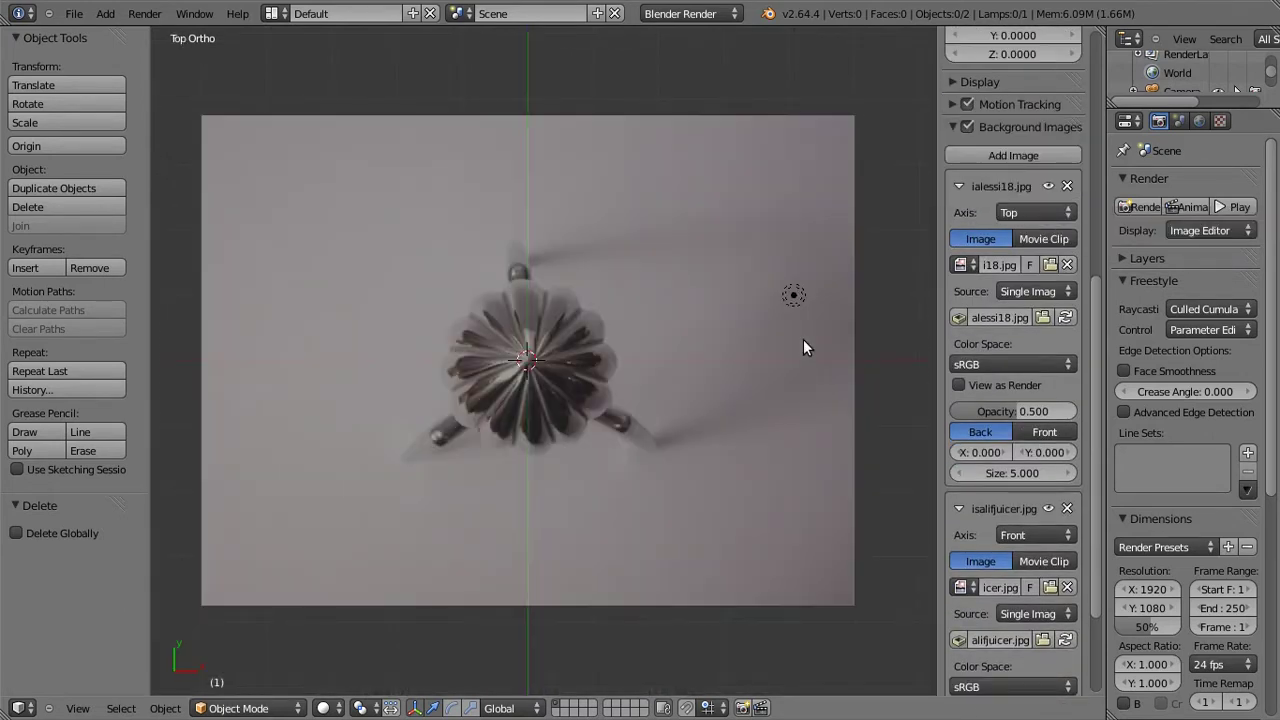
key("KP_1")
Step: Hide the sidebar and split the 3D view into two side-by-side viewports
scroll(1013, 450, "down", 4)
left_click_drag(1044, 631, 1064, 631)
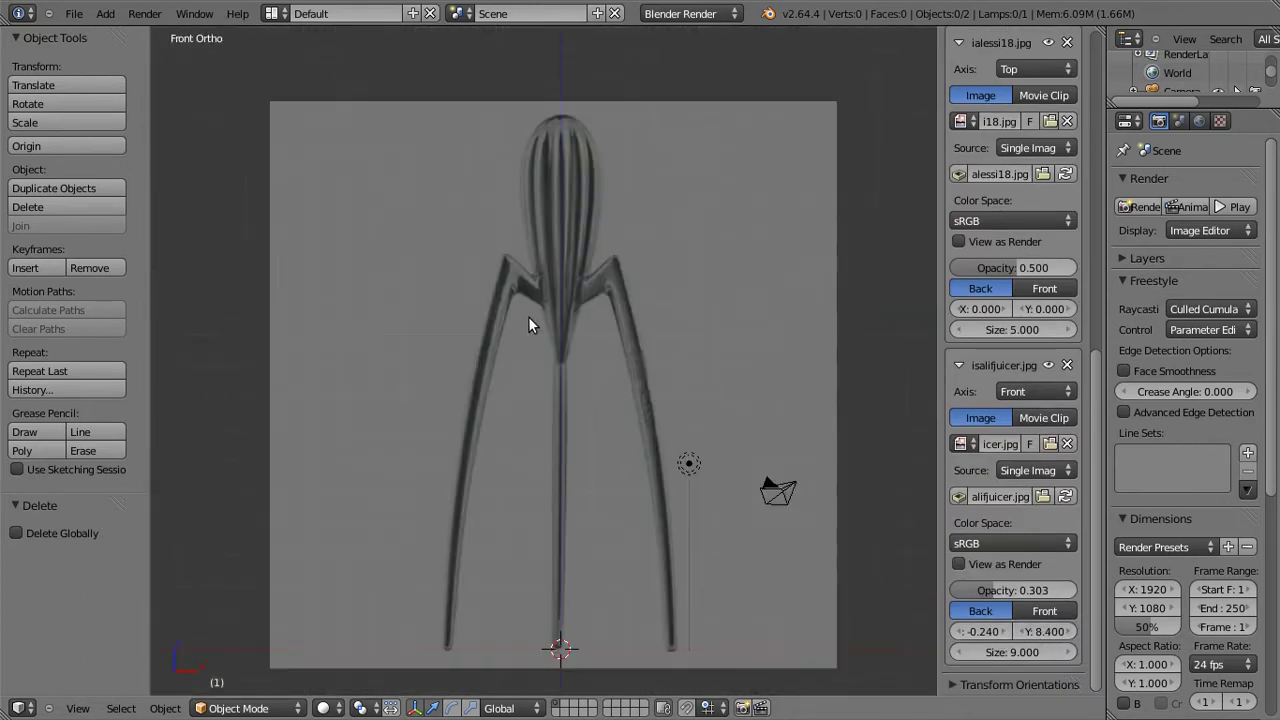
key("n")
left_click_drag(1100, 32, 597, 100)
Step: Add a circle mesh in the top view with Triangle Fan fill
key("KP_7")
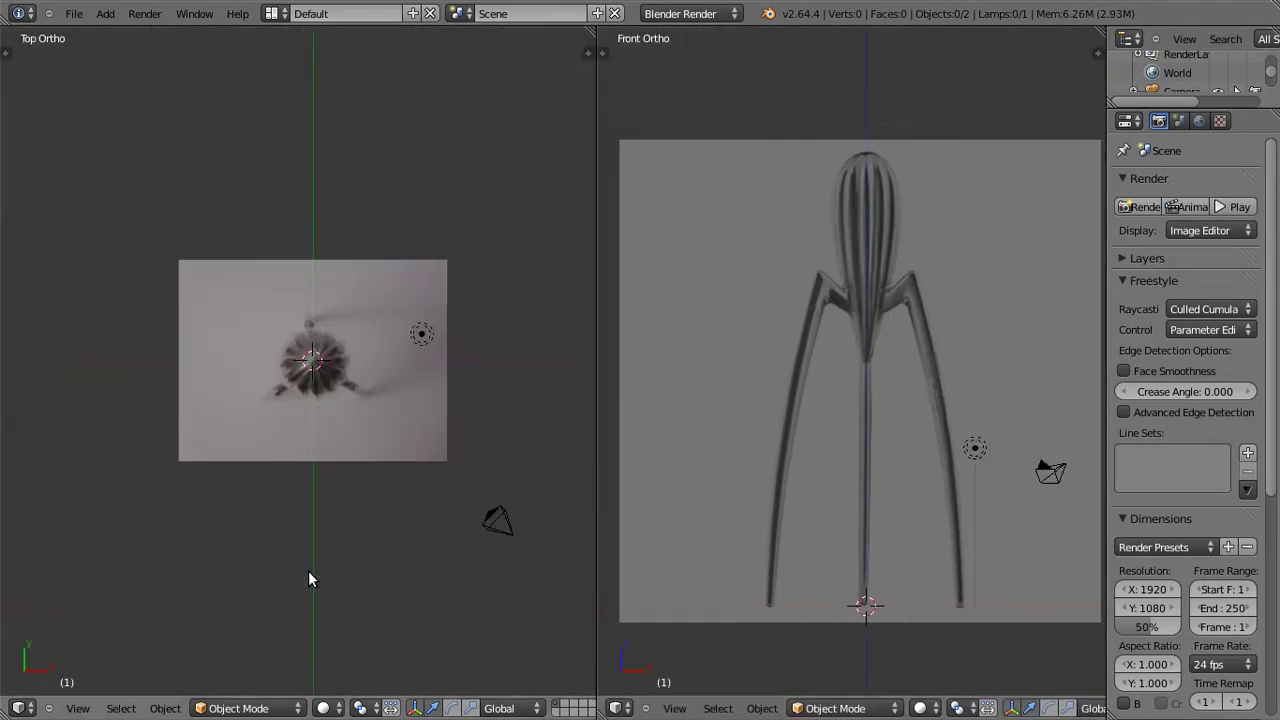
scroll(416, 377, "up", 3)
key("shift+a")
left_click(488, 422)
key("t")
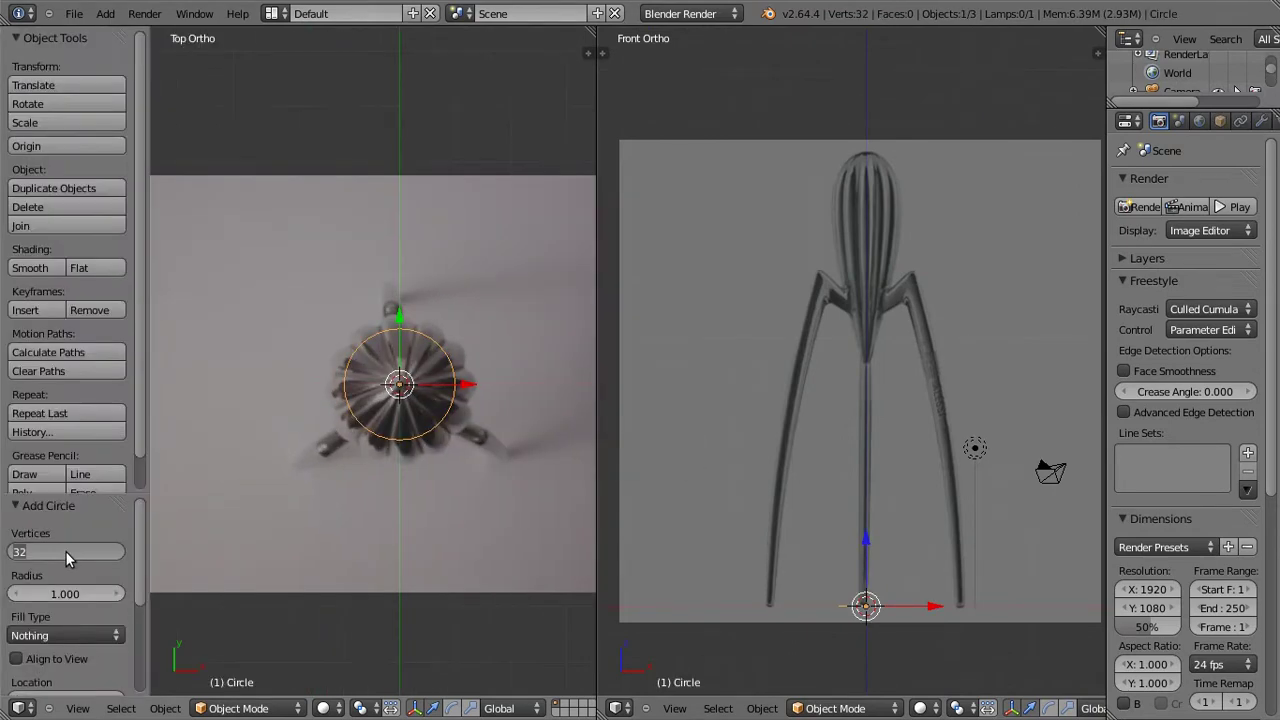
left_click(65, 635)
left_click(50, 498)
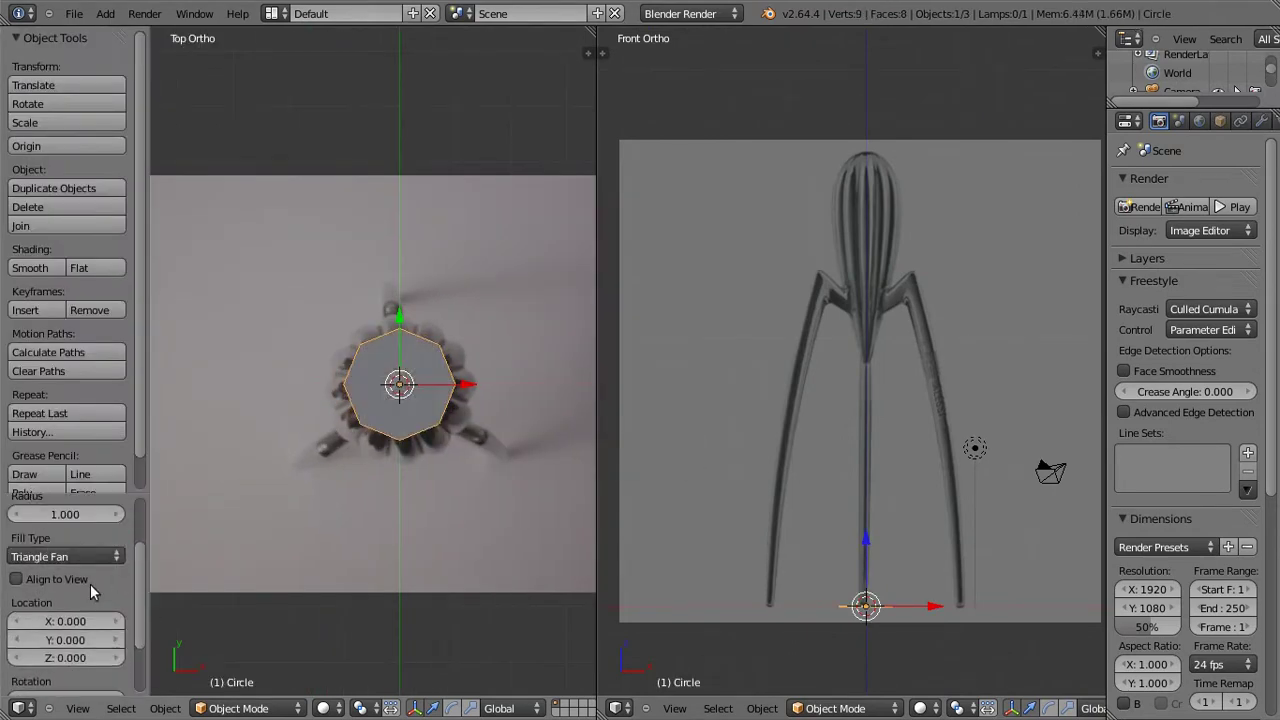
Step: In Edit Mode, rotate the circle 22.5° and delete the left half of its vertices
key("Tab")
scroll(366, 395, "up", 3)
key("r")
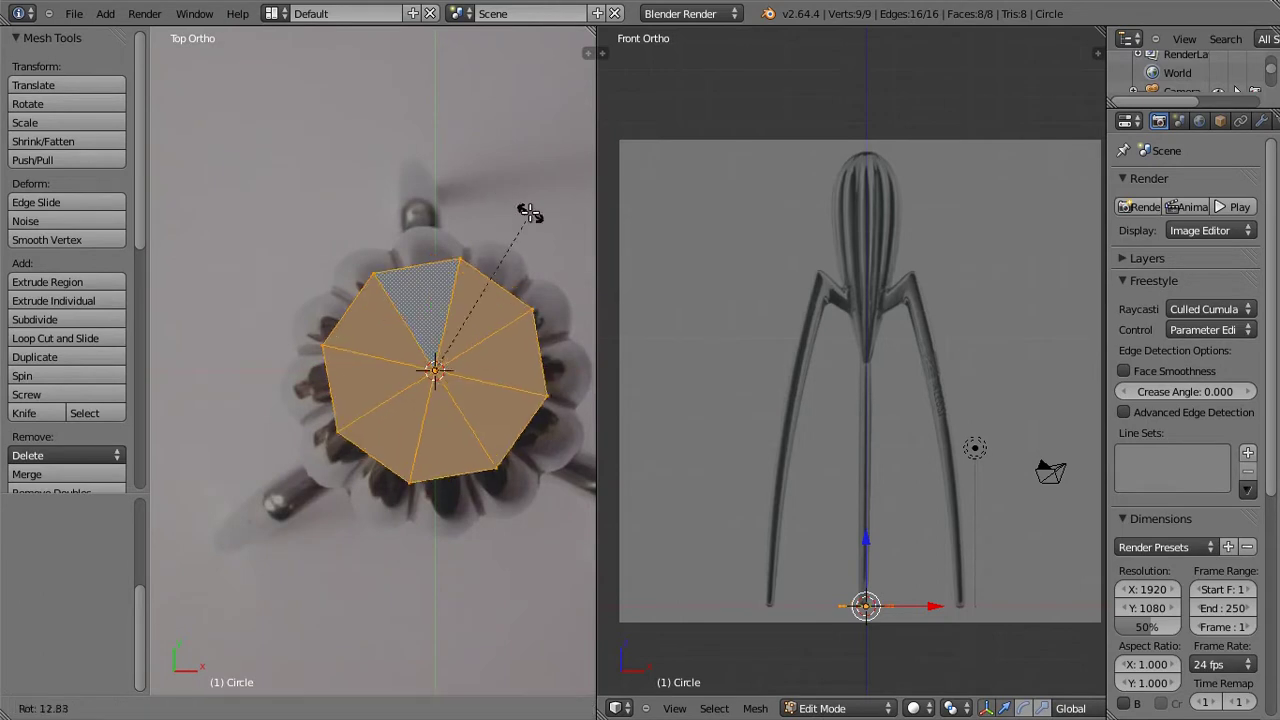
key("Return")
key("a")
key("b")
left_click_drag(286, 143, 414, 514)
key("x")
left_click(415, 525)
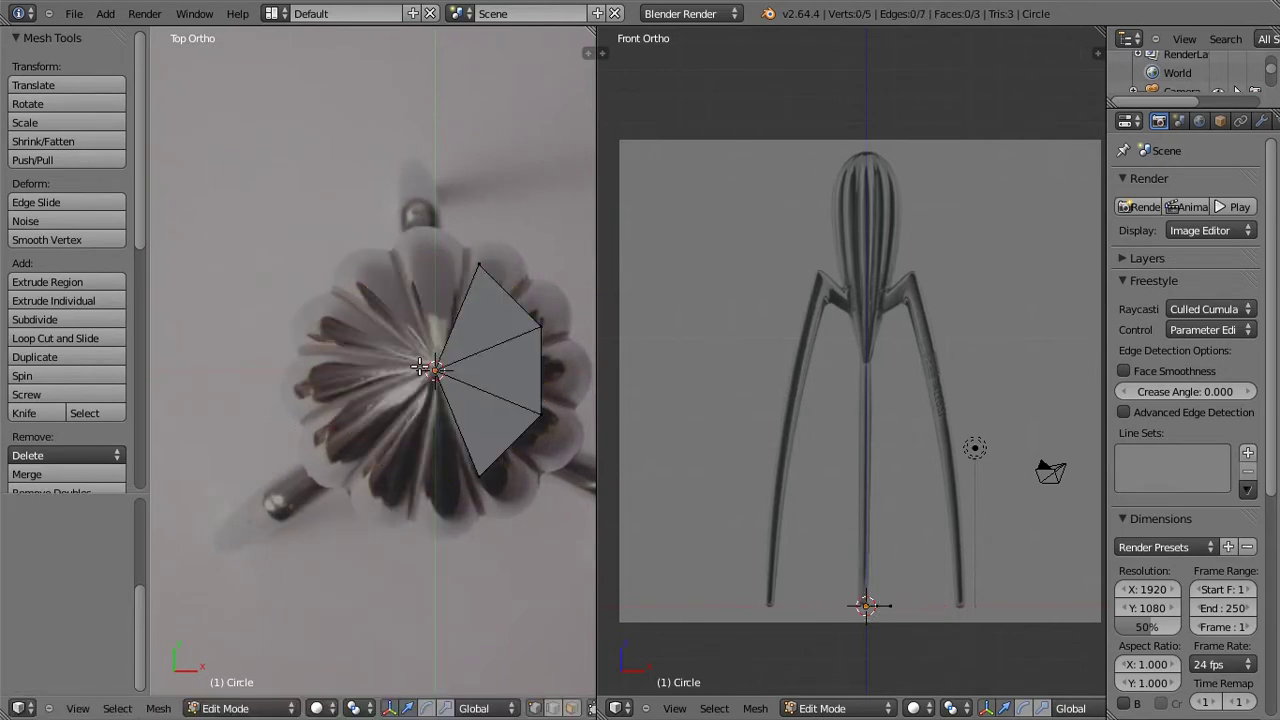
Step: Scale the wedge and move it along X over one petal lobe of the top photo
key("ctrl+Up")
key("s")
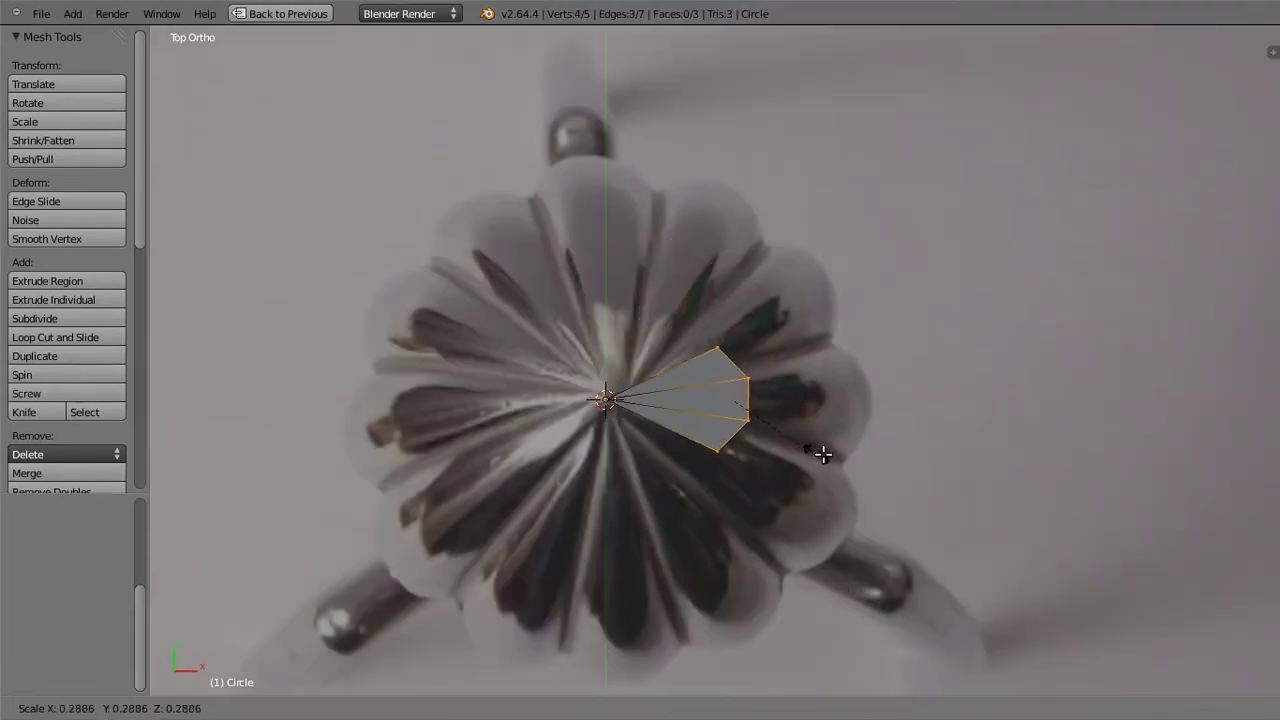
left_click(791, 437)
key("g")
key("x")
left_click(900, 437)
key("s")
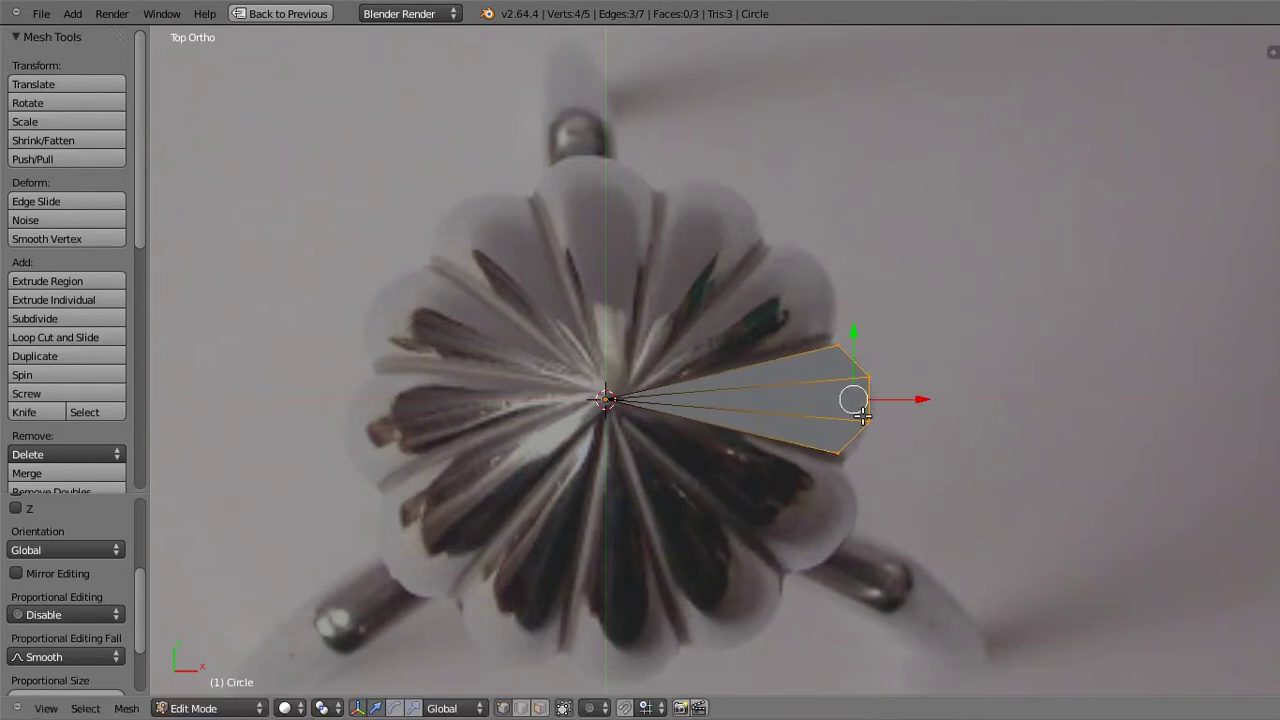
key("Tab")
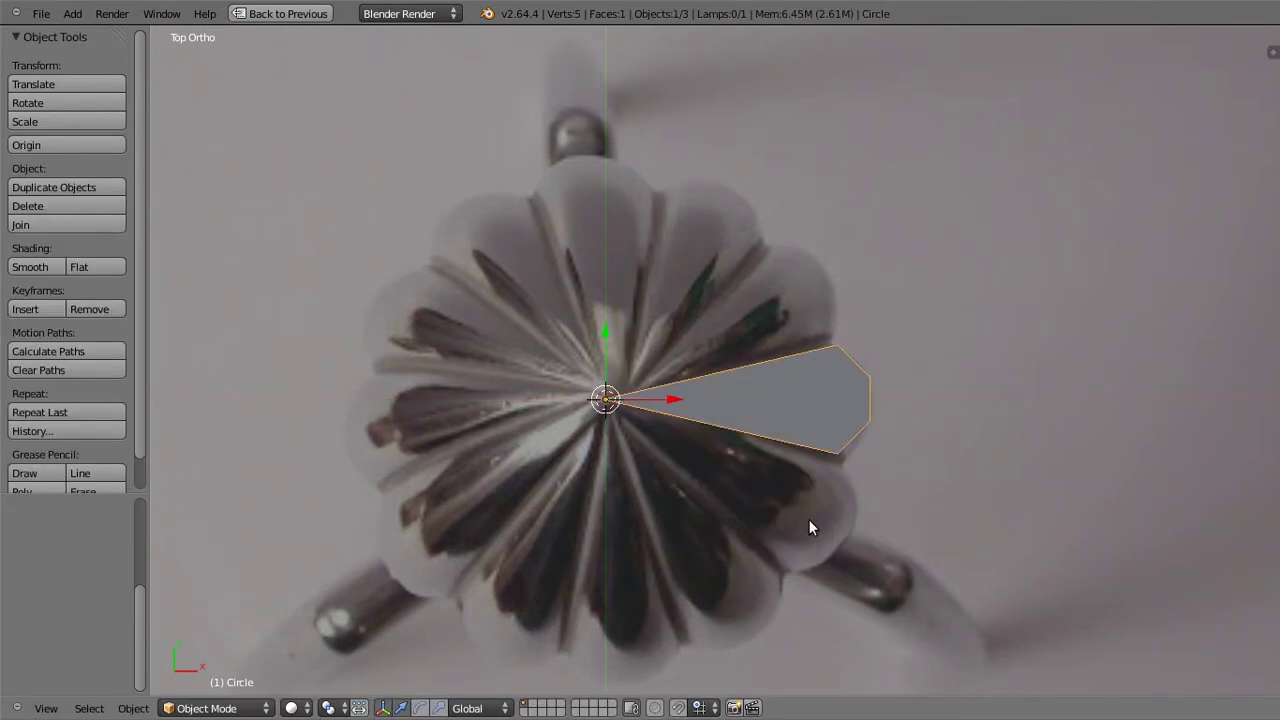
key("ctrl+Up")
middle_click_drag(844, 420, 878, 640)
key("shift+a")
Step: Add a Plain Axes empty and give the petal an Array modifier with Object Offset set to the Empty
left_click(969, 437)
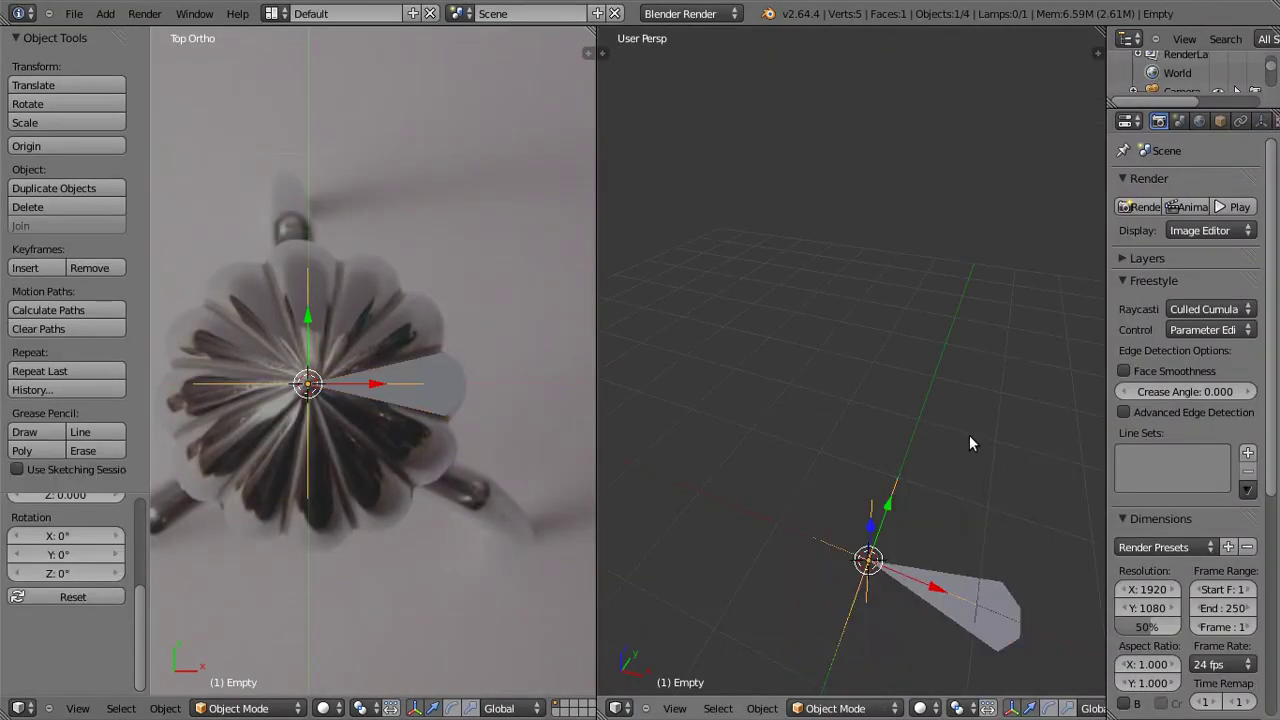
right_click(998, 618)
left_click(1205, 120)
left_click(1185, 184)
left_click(820, 227)
left_click(1199, 321)
left_click(1225, 428)
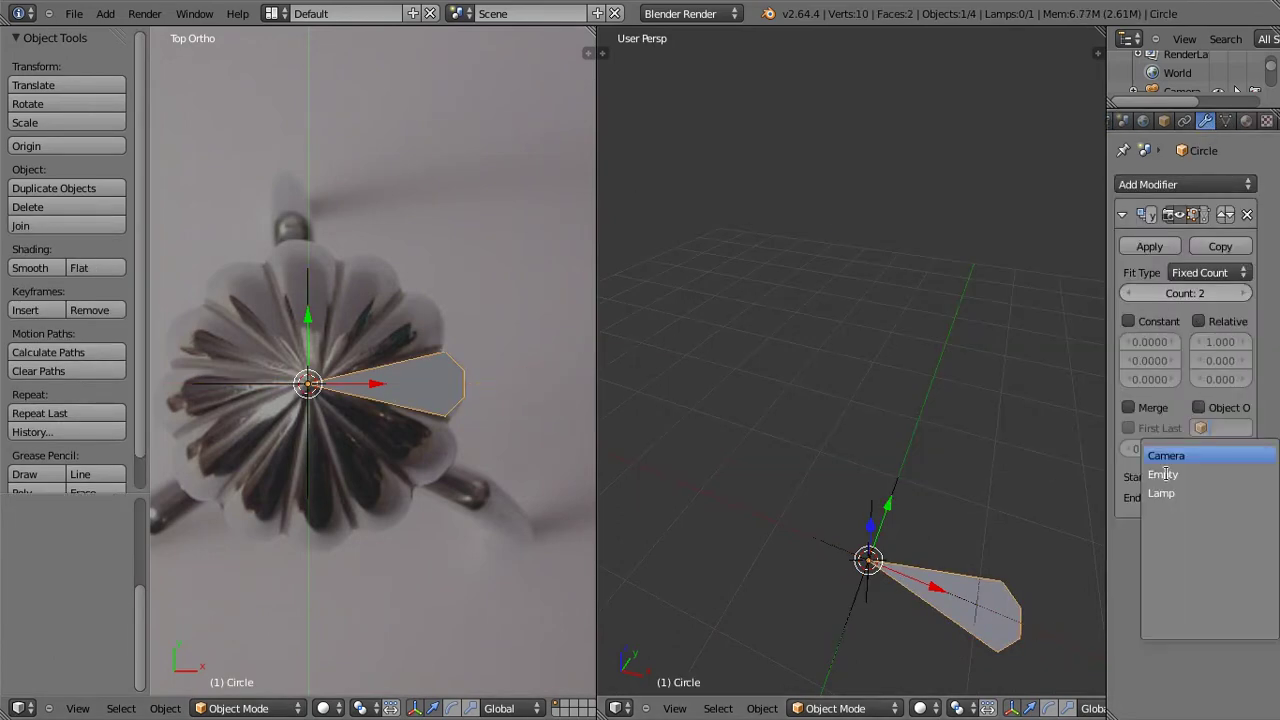
left_click(1200, 560)
left_click(1198, 407)
Step: Set 12 array copies and rotate the Empty 30° on Z to close the flower
left_click(1188, 293)
right_click(870, 520)
left_click_drag(1150, 297, 1180, 303)
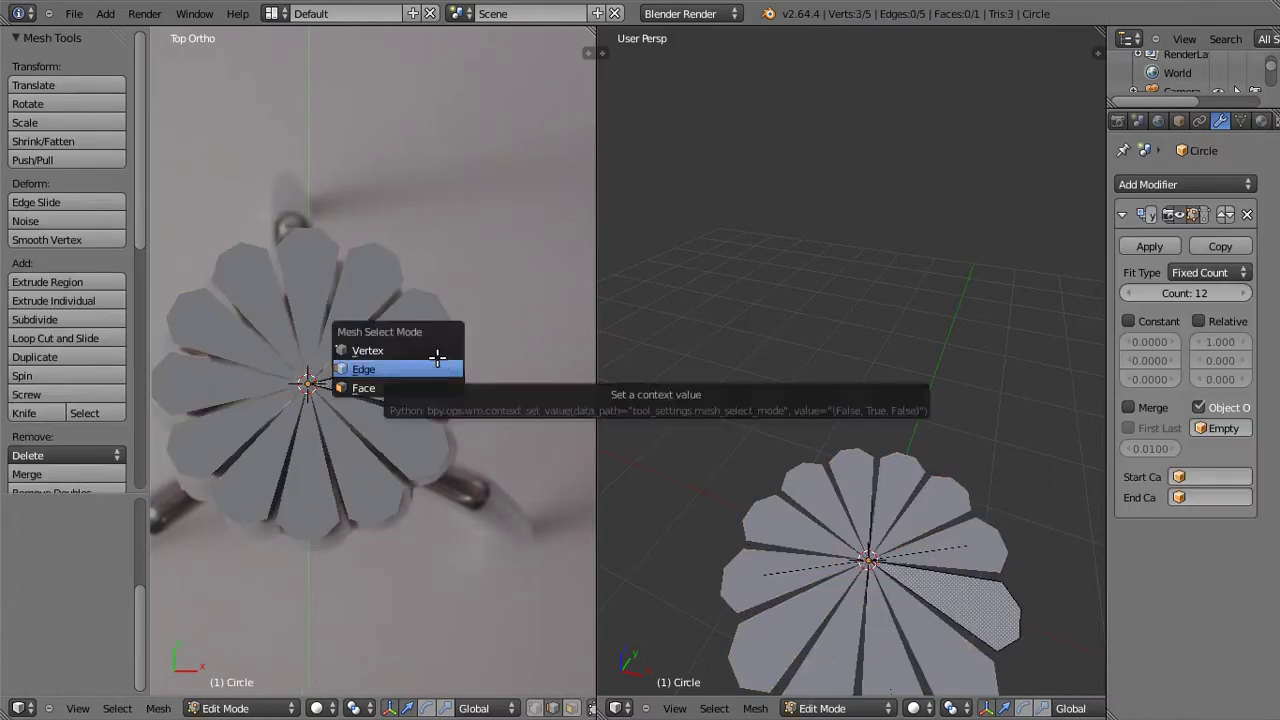
left_click_drag(524, 373, 529, 373)
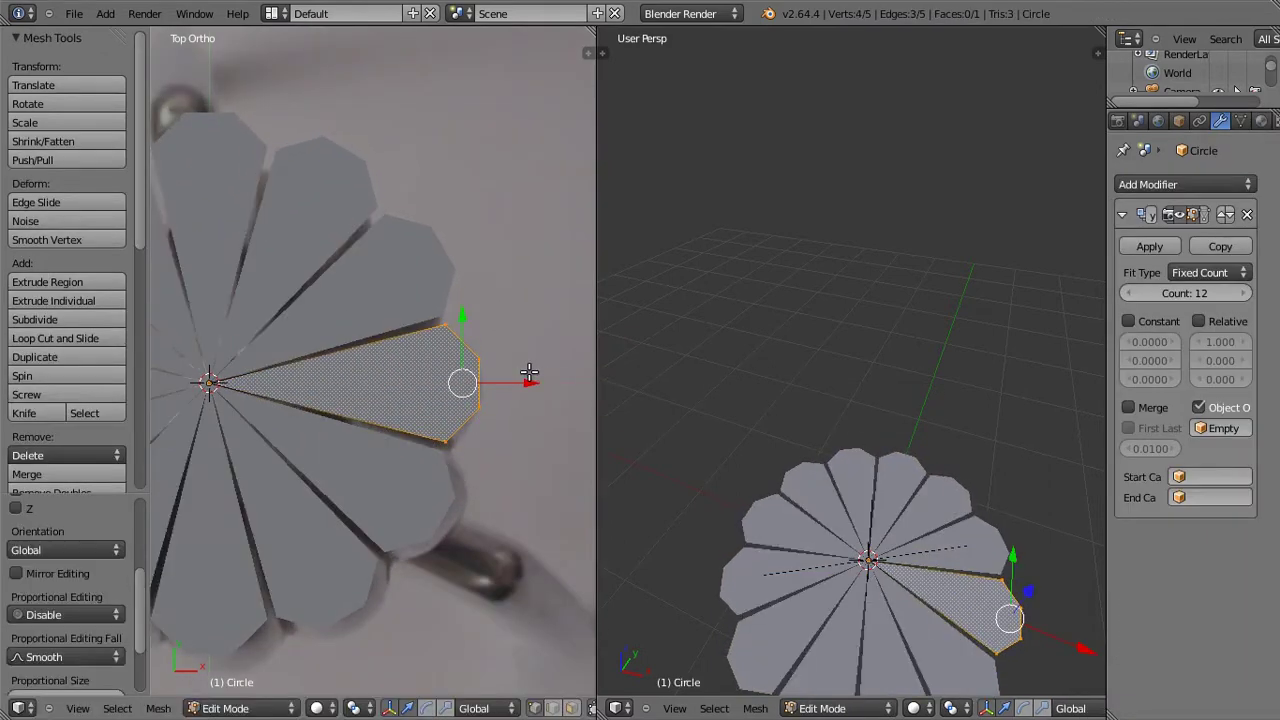
scroll(466, 408, "down", 2)
scroll(526, 329, "down", 3)
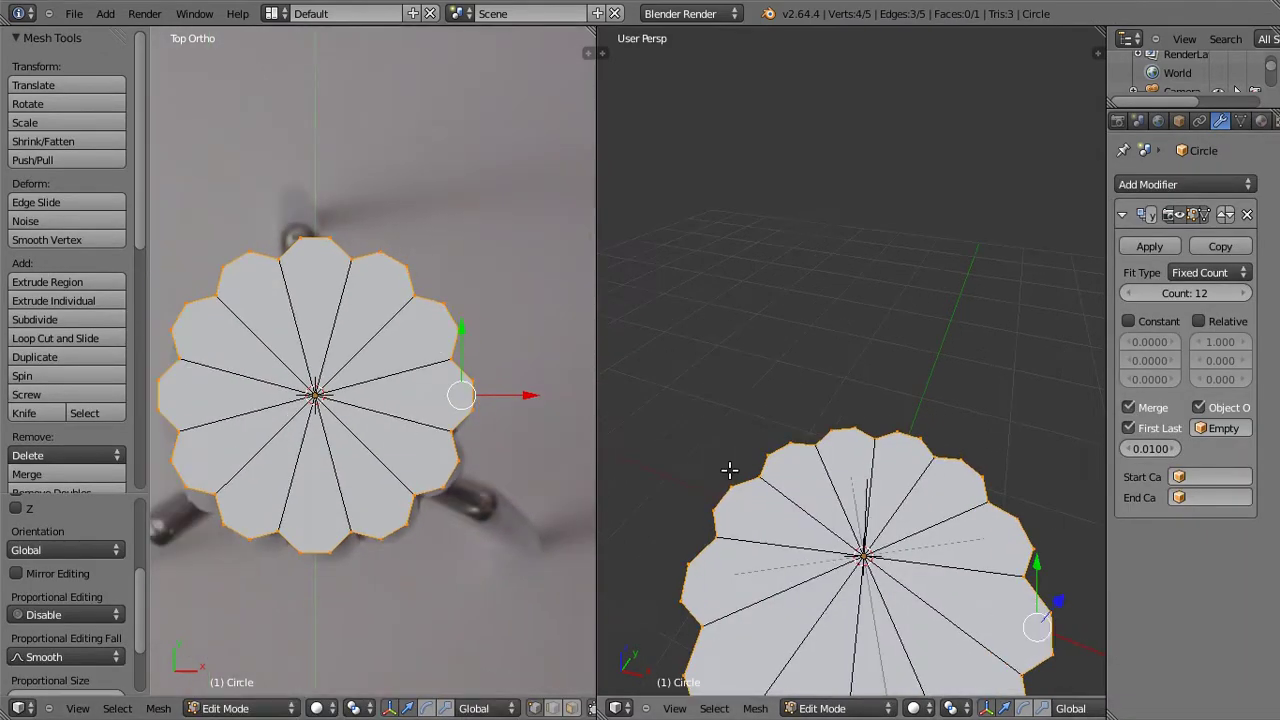
key("KP_1")
middle_click_drag(803, 384, 793, 442, "shift")
Step: Raise the flower along Z and shrink it around the 3D cursor pivot
key("a")
key("a")
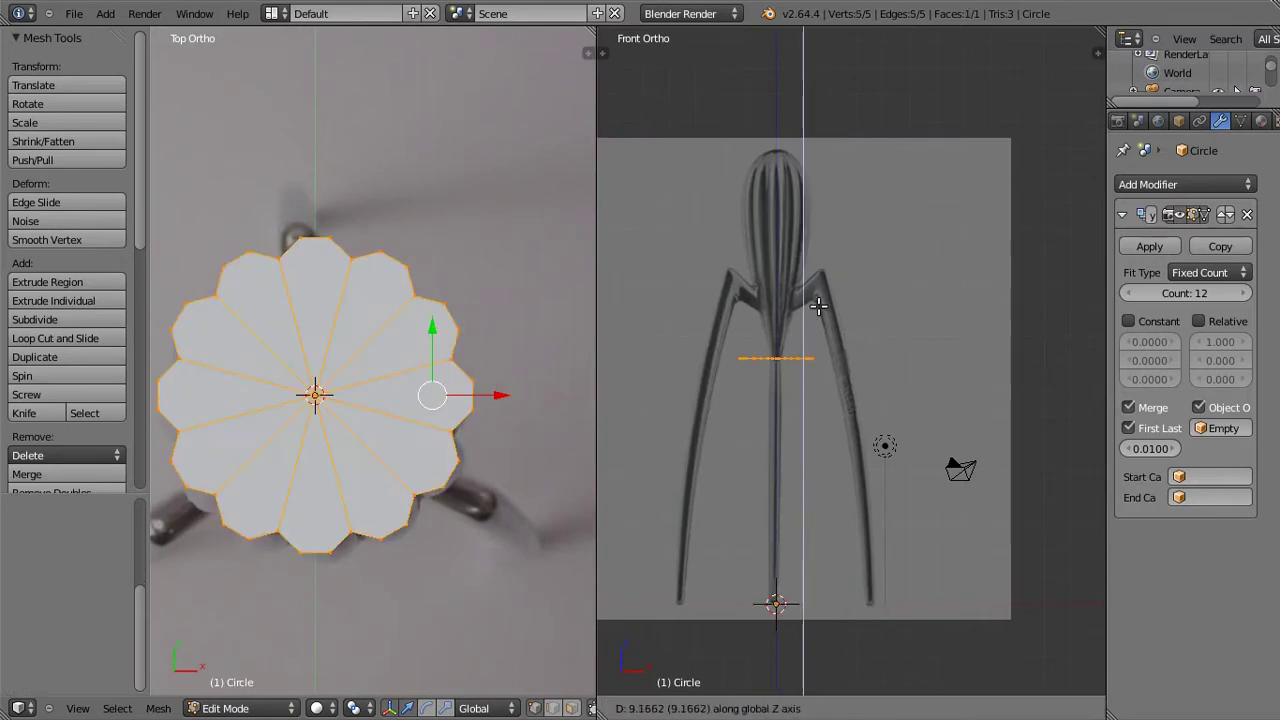
left_click(832, 149)
scroll(797, 194, "up", 5)
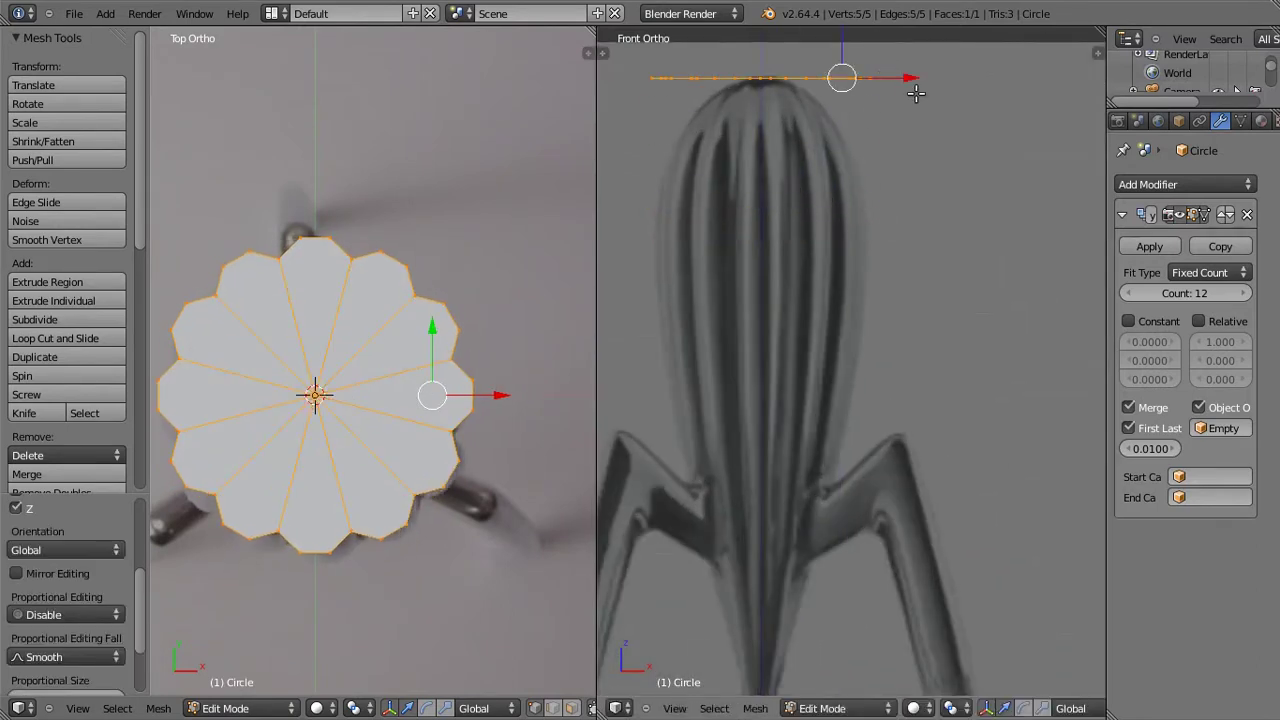
key("a")
left_click(358, 708)
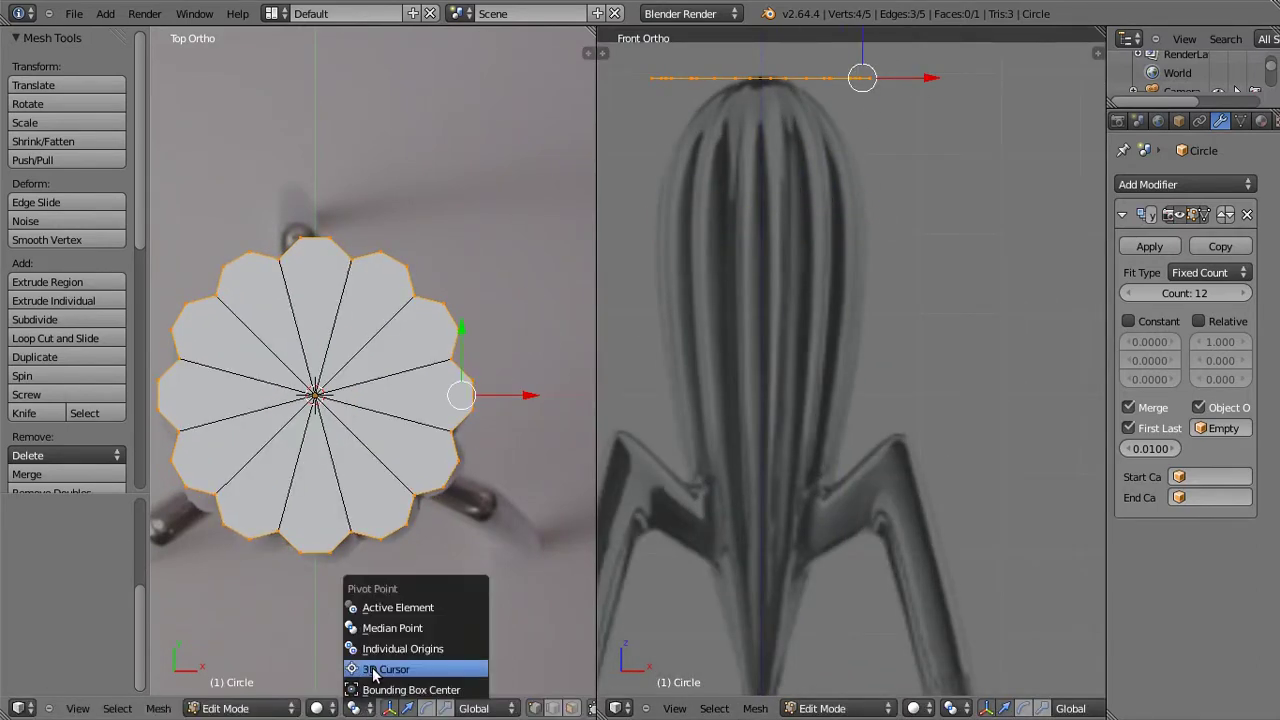
left_click(480, 673)
key("s")
left_click(352, 402)
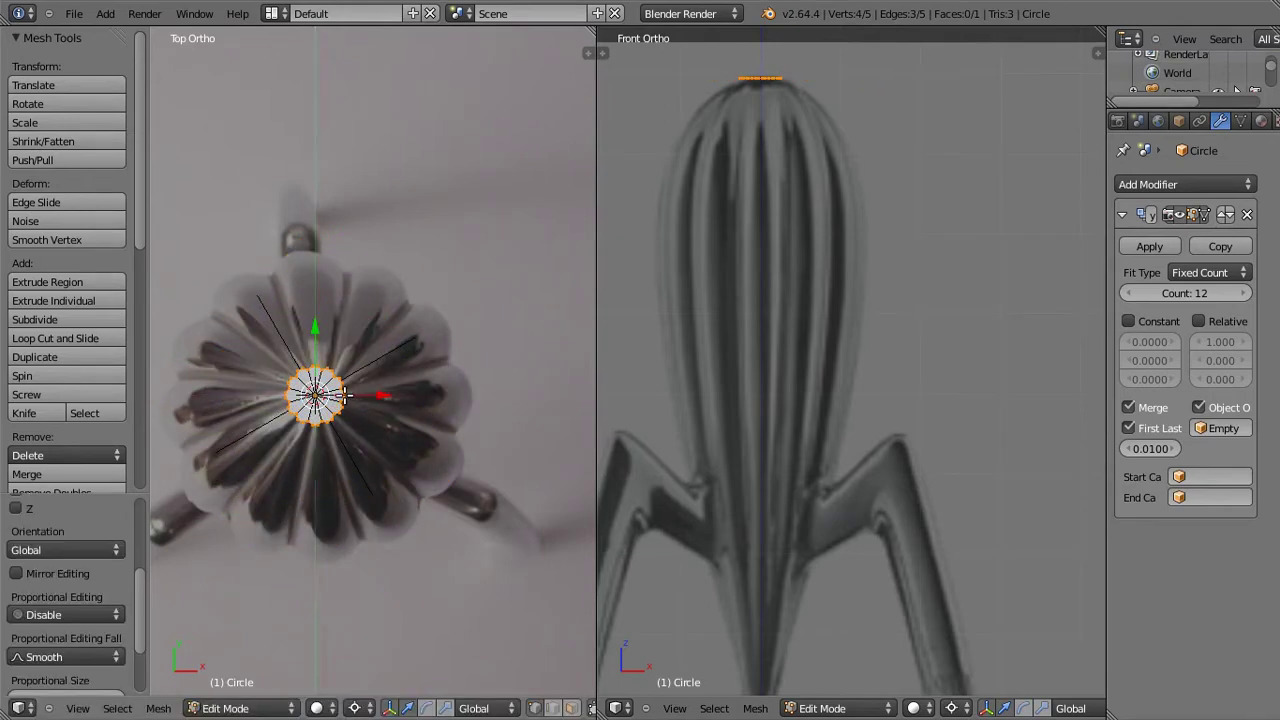
Step: Move the small flower up to the juicer head's tip and widen the lower ring into a cone
scroll(409, 394, "up", 5)
key("g")
key("z")
scroll(760, 78, "up", 8)
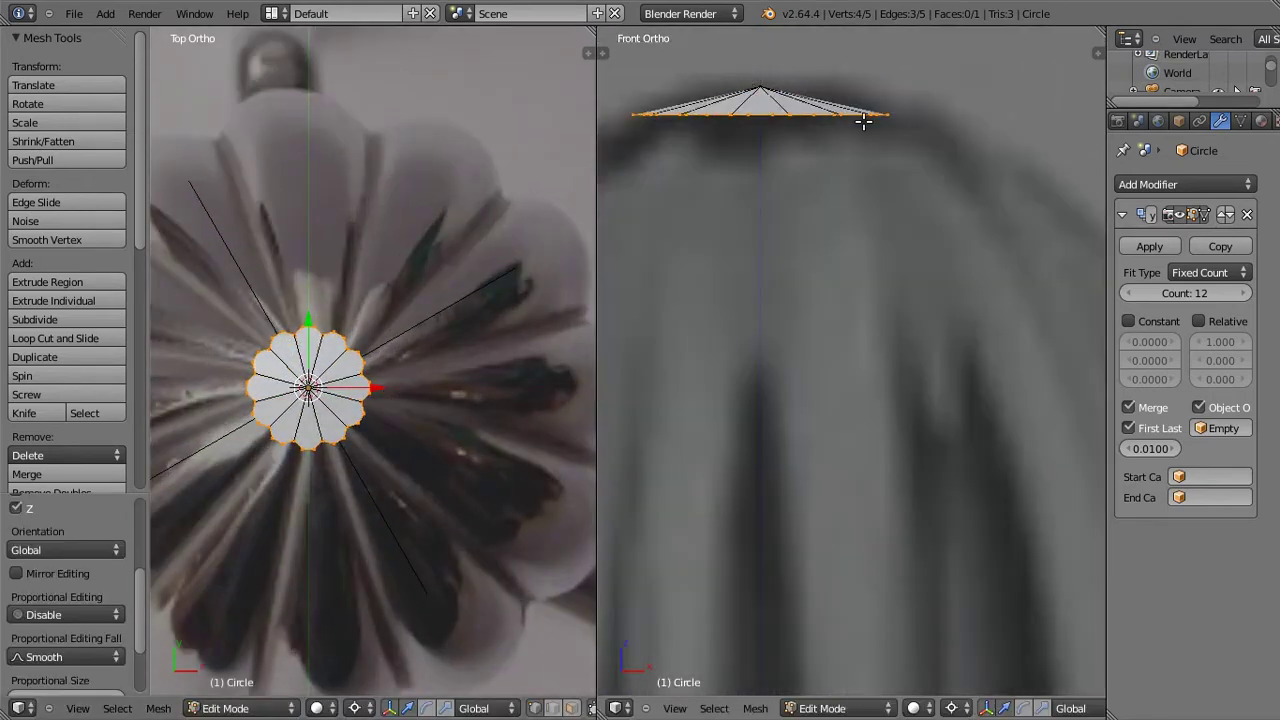
left_click(968, 137)
scroll(400, 350, "down", 3)
scroll(833, 321, "down", 6)
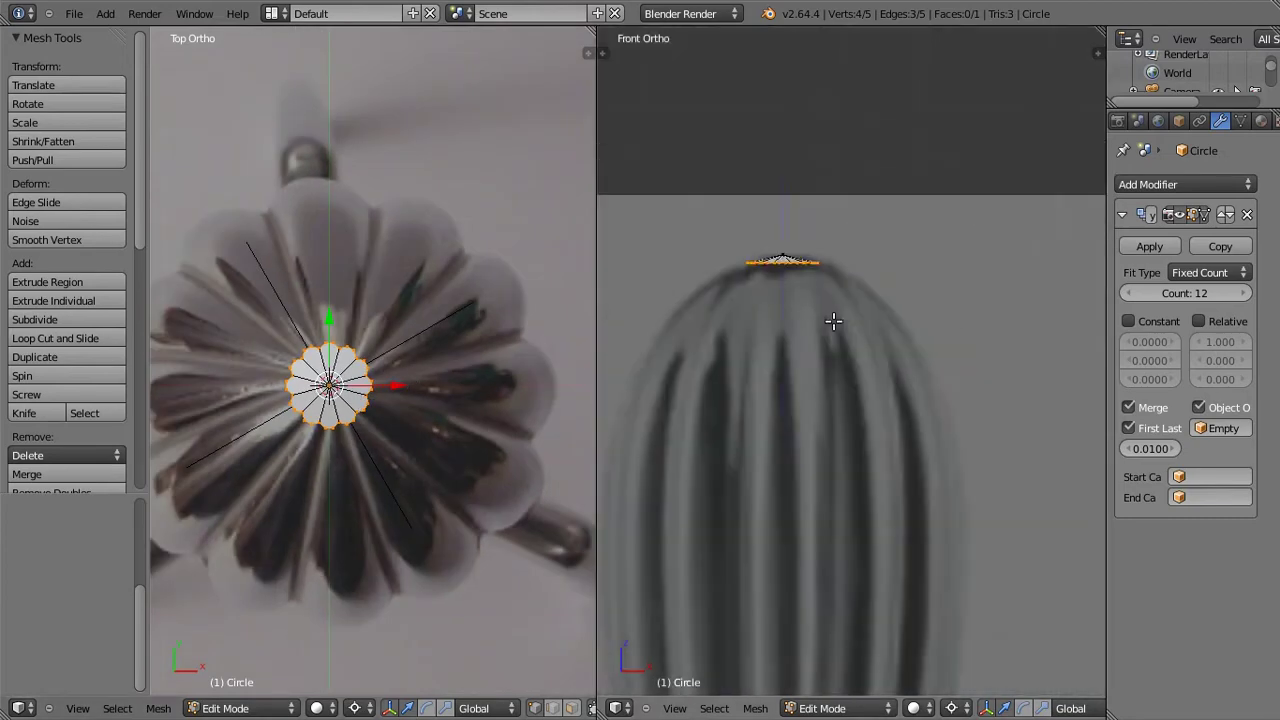
left_click(879, 422)
key("s")
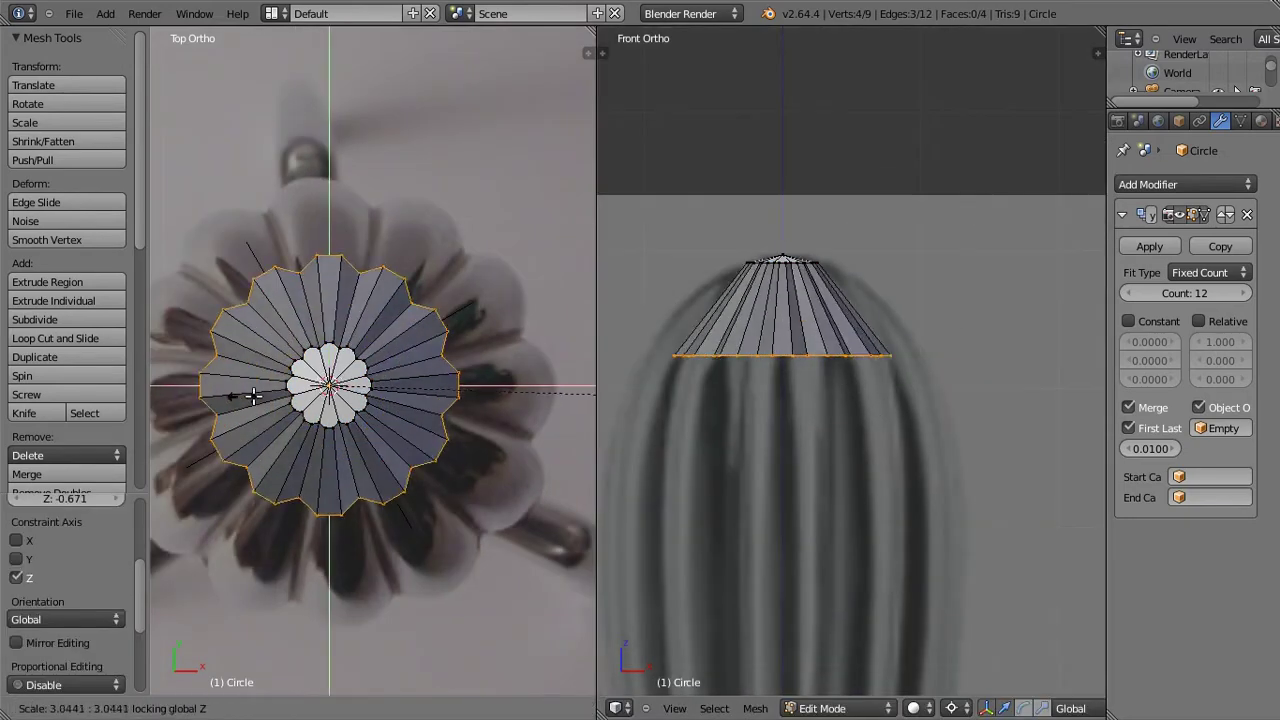
left_click(480, 397)
Step: Extrude the outer ring down along Z and scale the ring inward
scroll(956, 433, "down", 3)
key("e")
key("z")
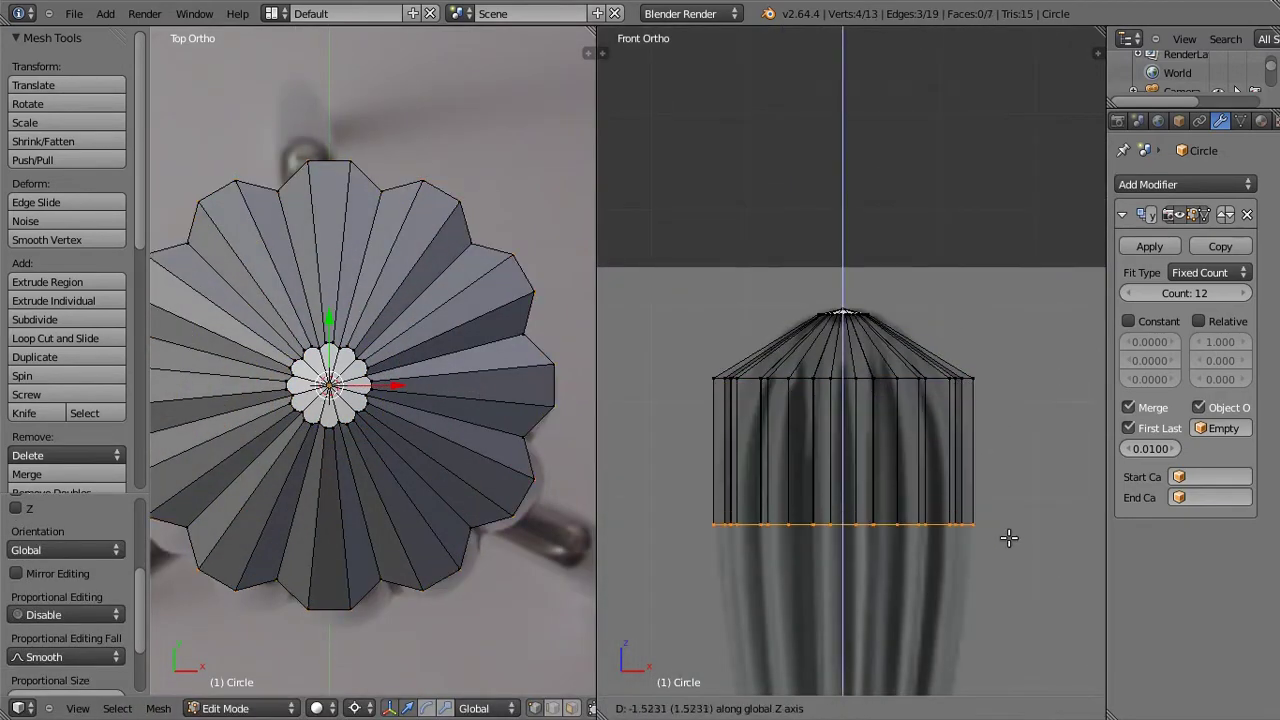
left_click(1006, 534)
right_click(704, 362, "alt")
key("s")
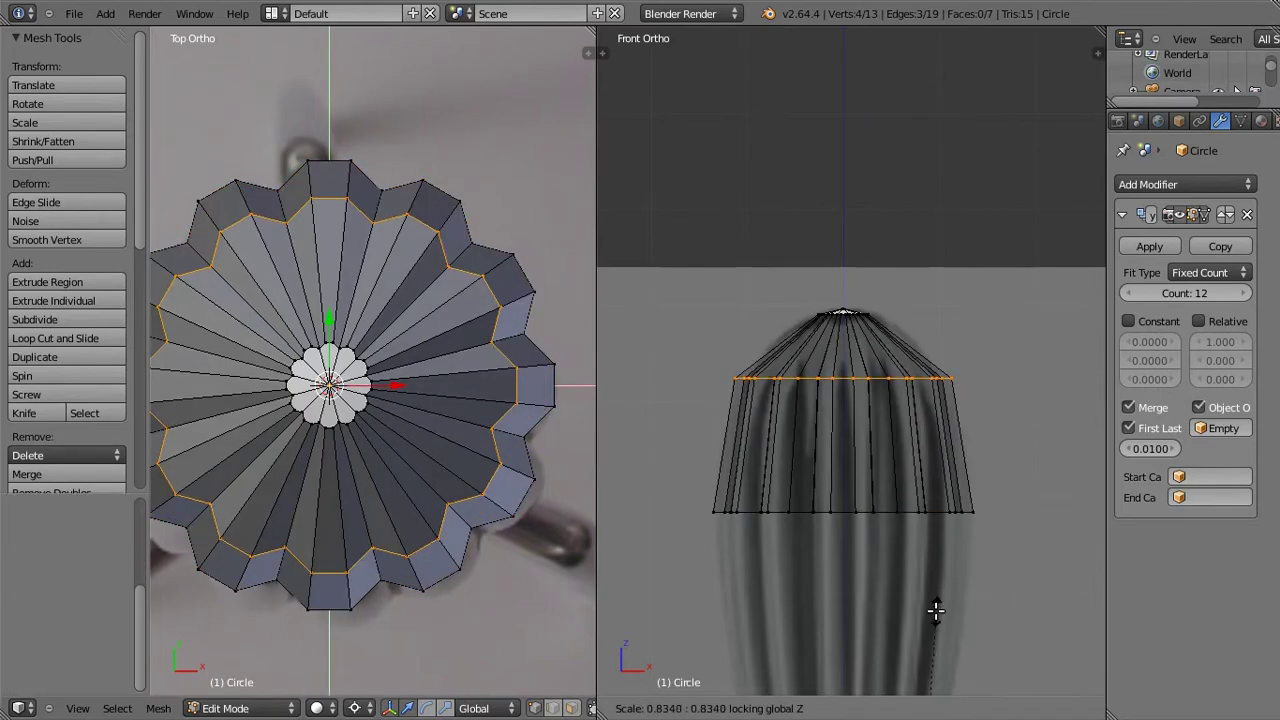
left_click(934, 606)
Step: Extrude the bottom ring down again and scale it inward into a taper
scroll(934, 560, "down", 1)
right_click(960, 513, "alt")
key("e")
key("z")
left_click(1012, 568)
scroll(1003, 263, "down", 1)
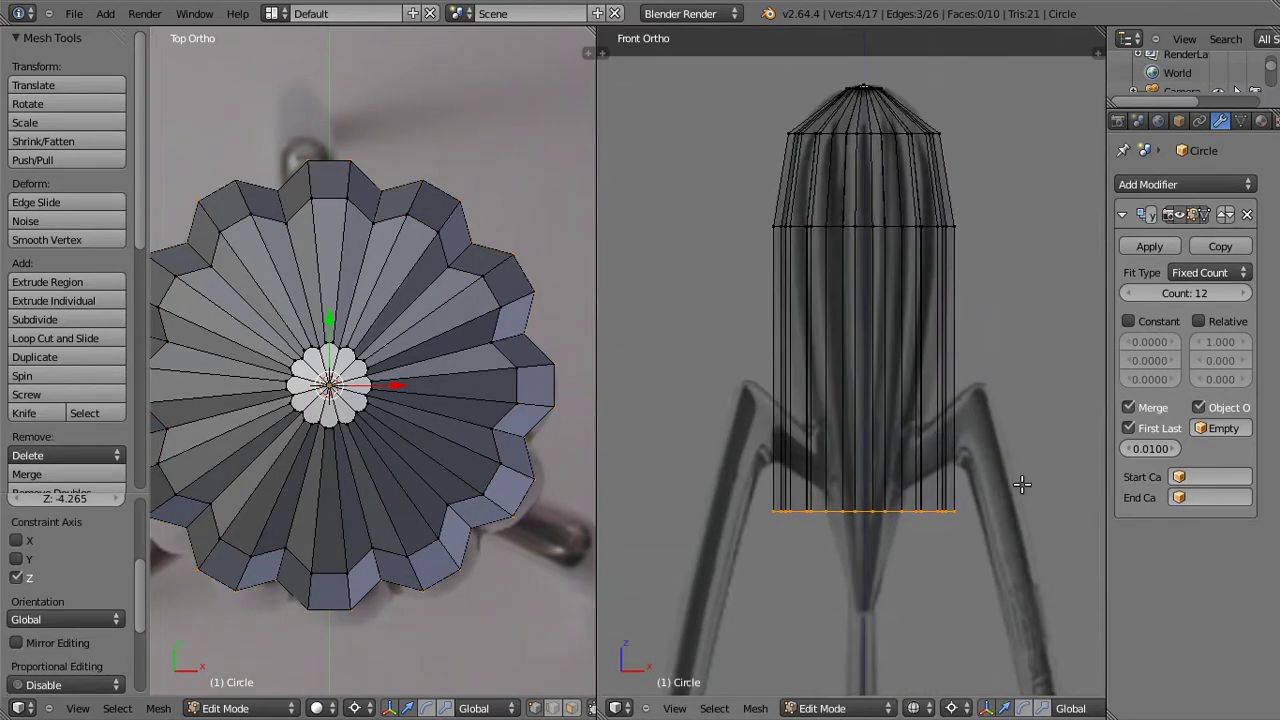
key("s")
left_click(921, 243)
Step: Extrude and narrow the bottom ring further, stretching the taper toward the base
key("g")
key("z")
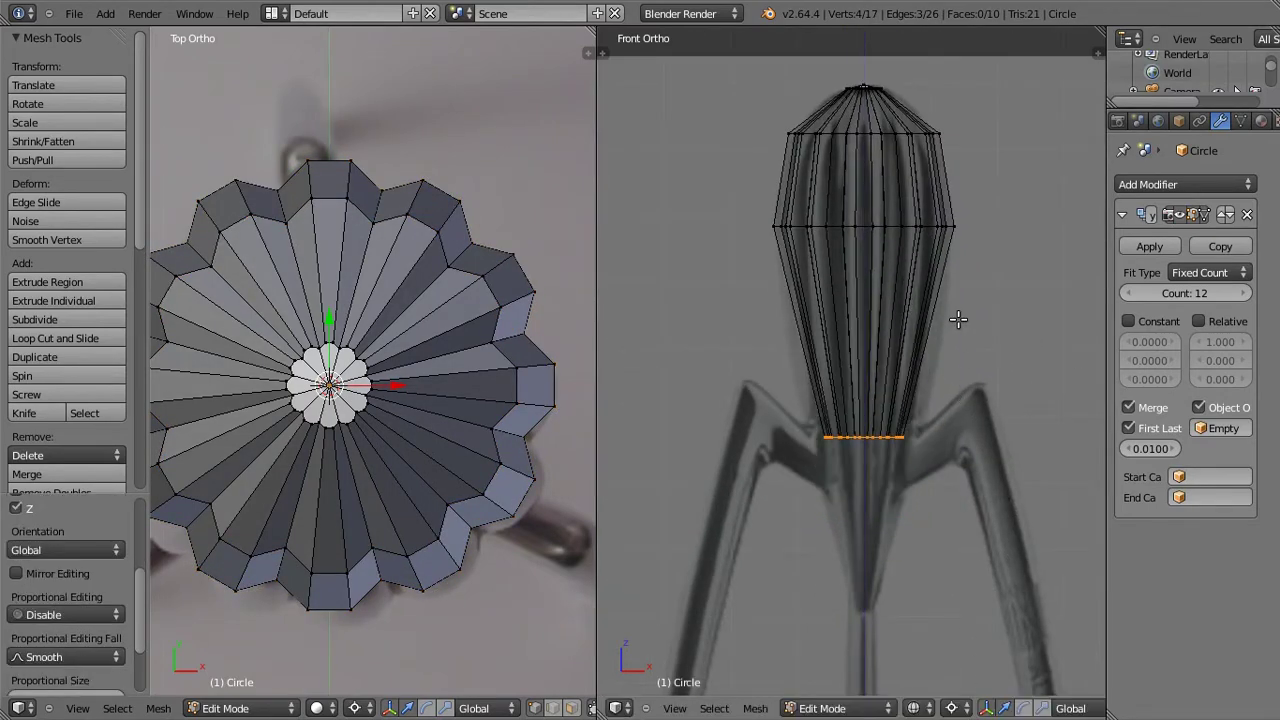
left_click(647, 42)
key("e")
key("z")
left_click(1020, 476)
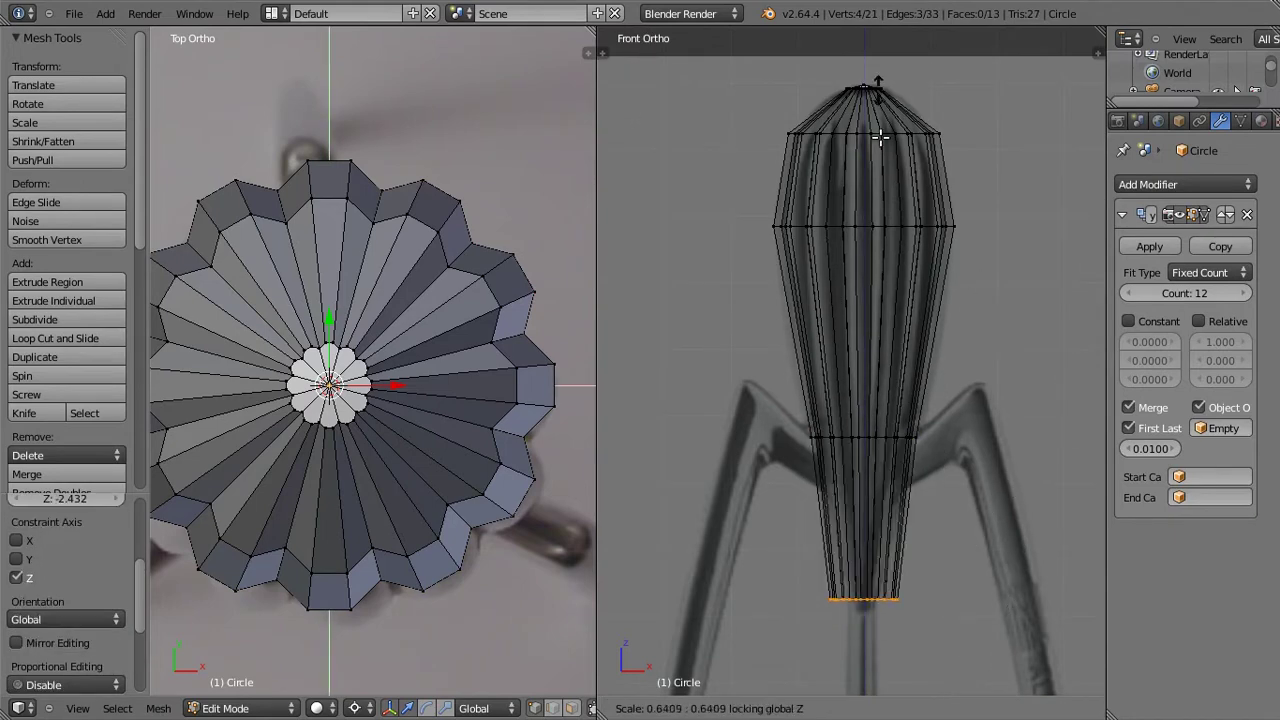
left_click(910, 410)
scroll(915, 440, "up", 4)
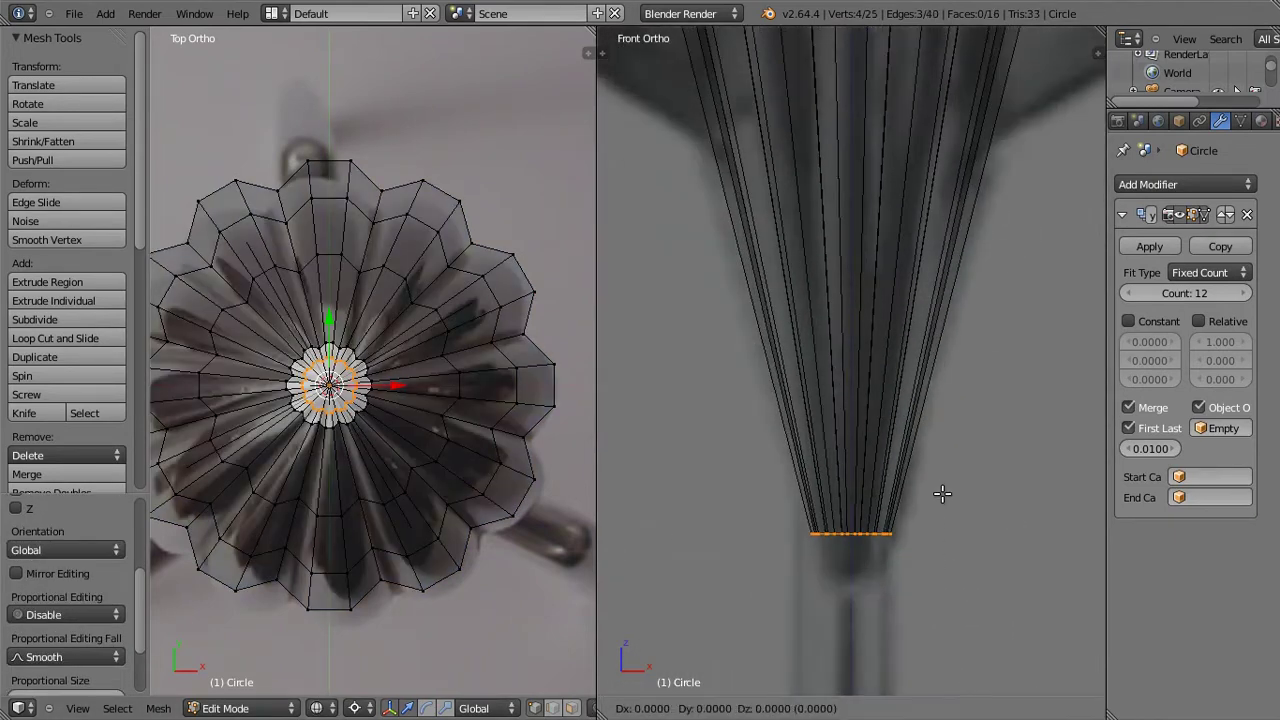
left_click(833, 596)
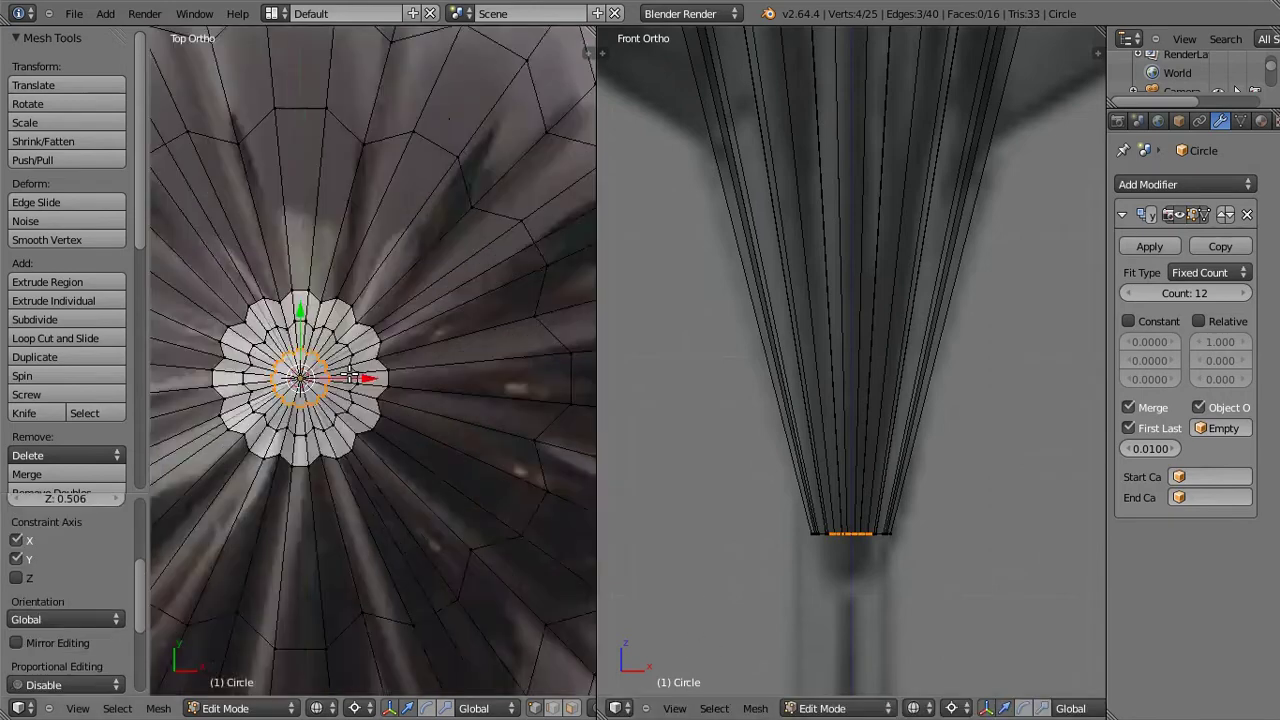
left_click(890, 521)
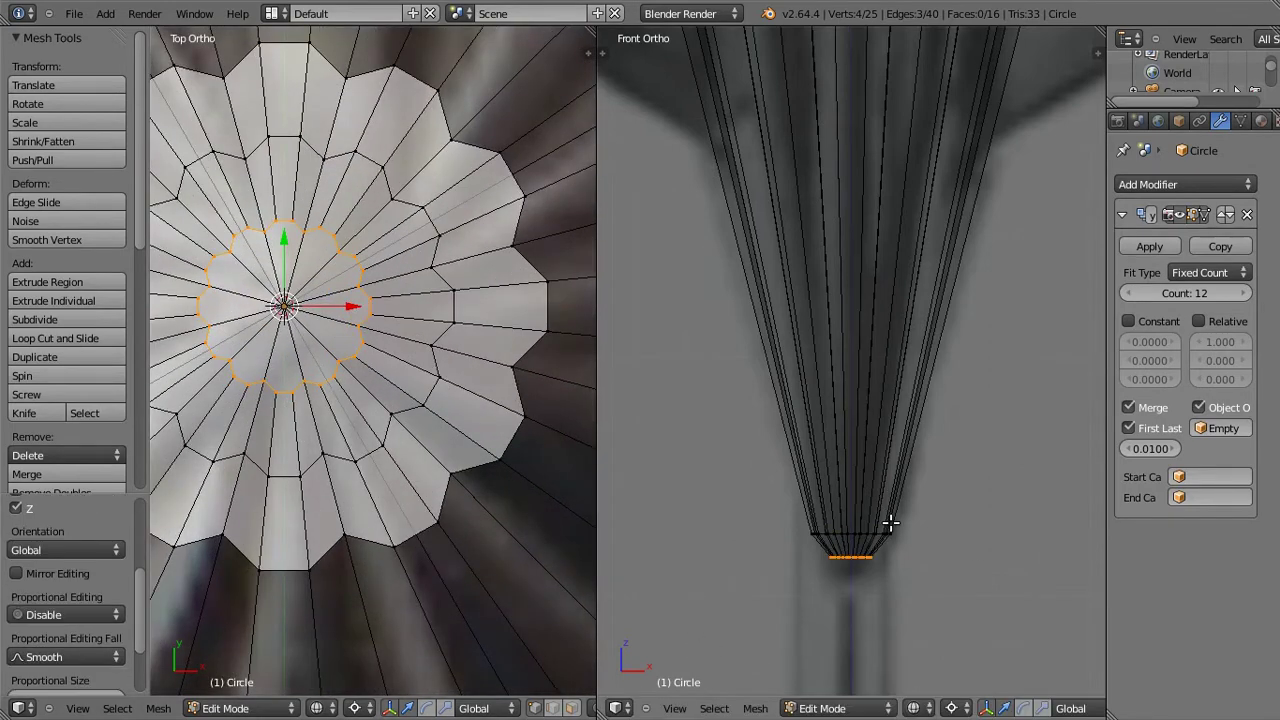
Step: Merge the bottom ring's vertices At Center into a single point
key("alt+m")
left_click(888, 548)
scroll(870, 520, "down", 5)
scroll(848, 600, "down", 2)
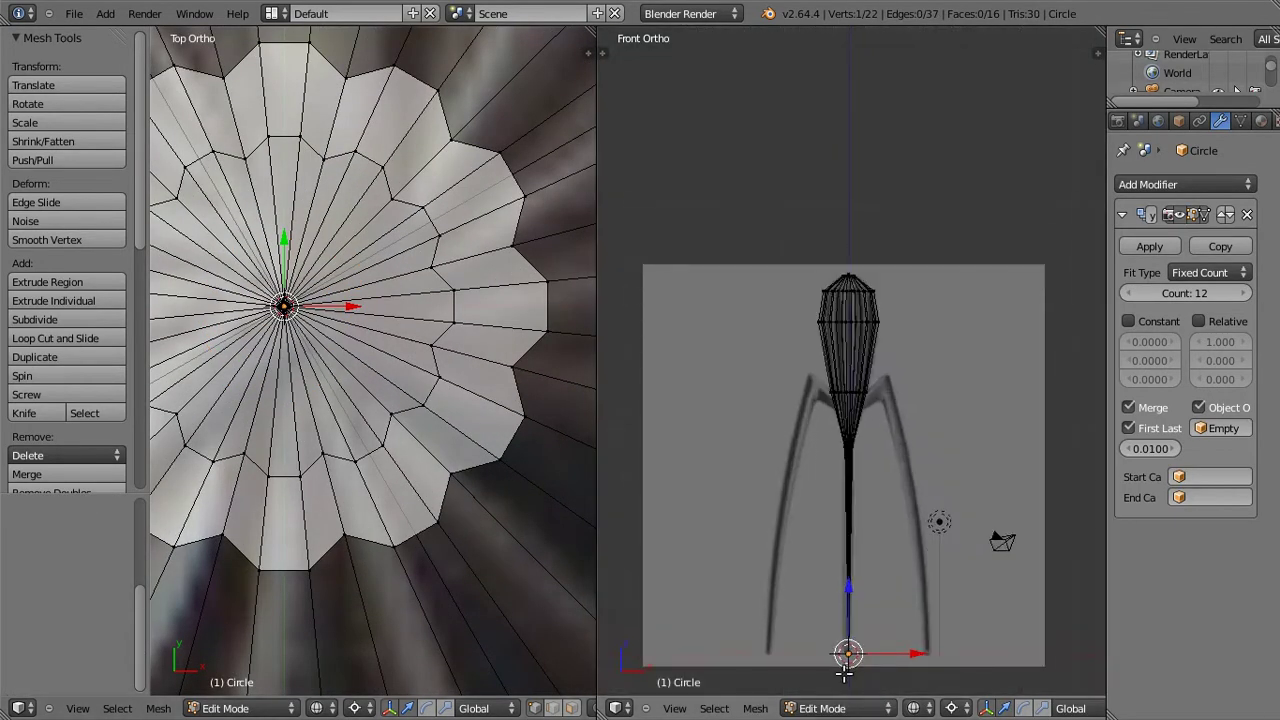
Step: Lower the bottom tip and dissolve the extra tip vertex
left_click(887, 452)
scroll(851, 457, "up", 4)
scroll(851, 457, "up", 2)
scroll(397, 291, "up", 1)
right_click(471, 326, "shift")
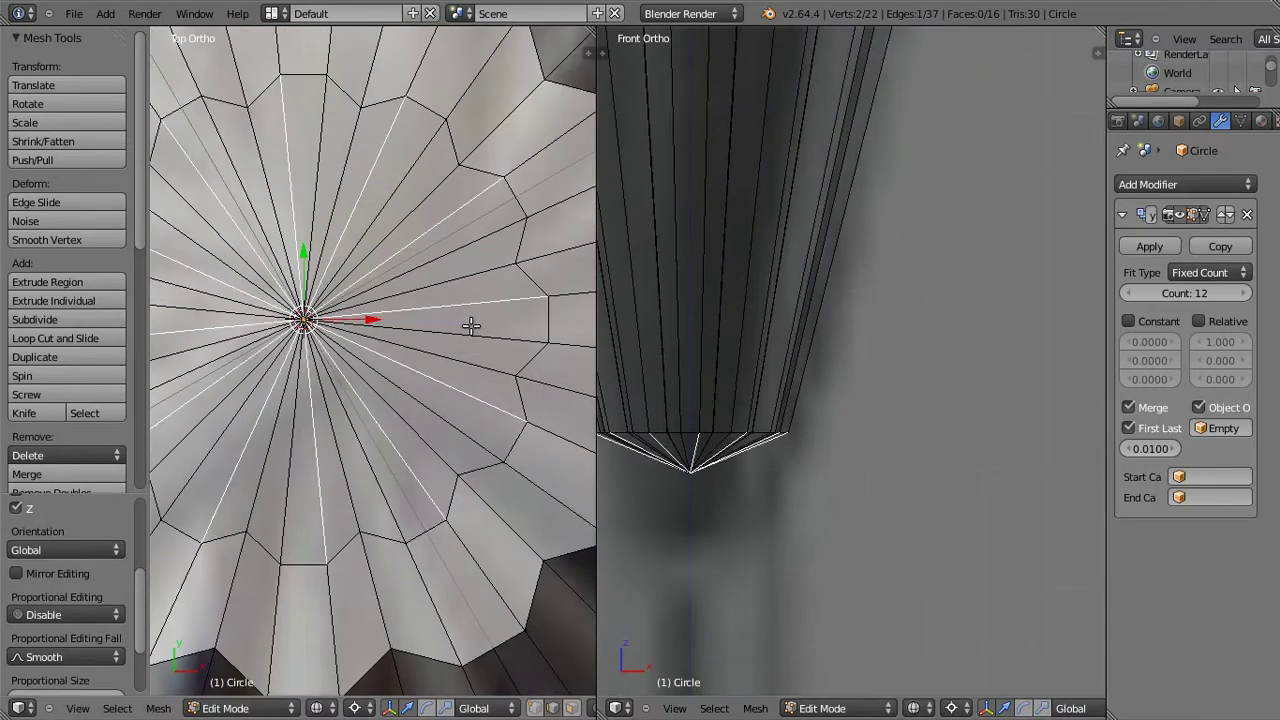
key("x")
left_click(471, 332)
scroll(971, 563, "down", 5)
scroll(880, 334, "up", 3)
Step: Dismiss the save dialog and smooth the body with a level-3 Subdivision Surface (Ctrl+3)
key("ctrl+s")
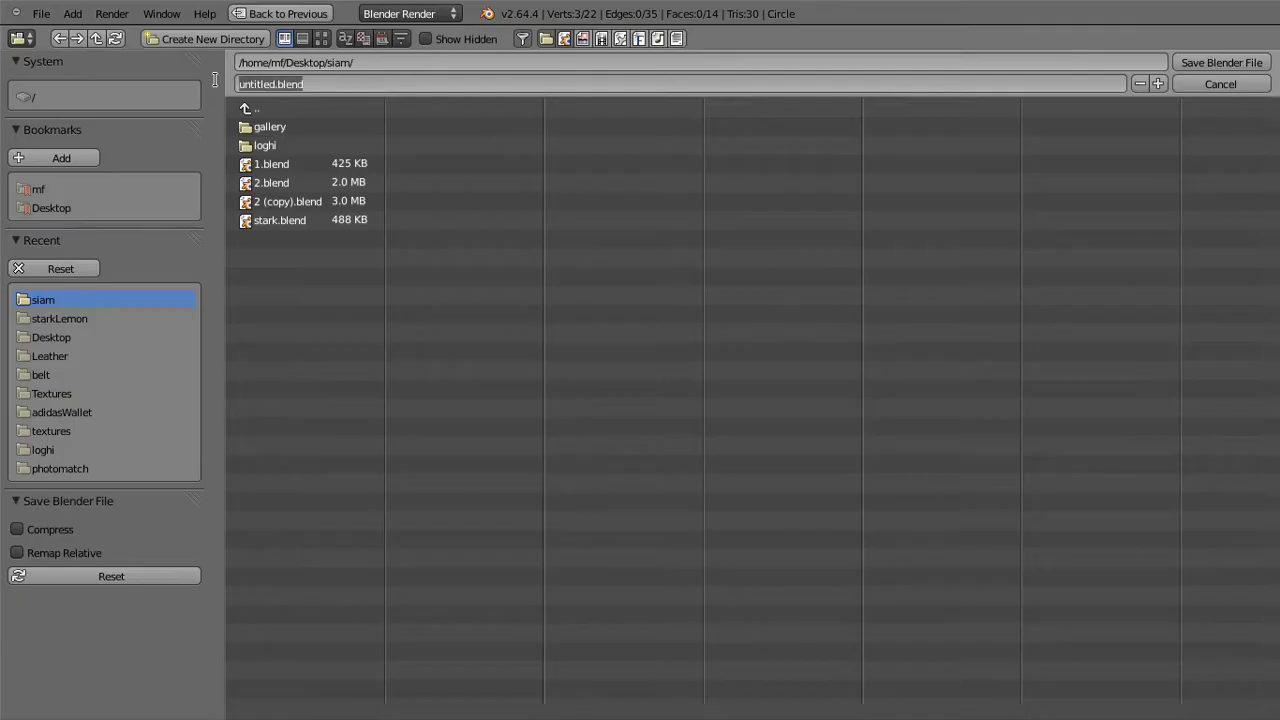
key("Return")
key("ctrl+3")
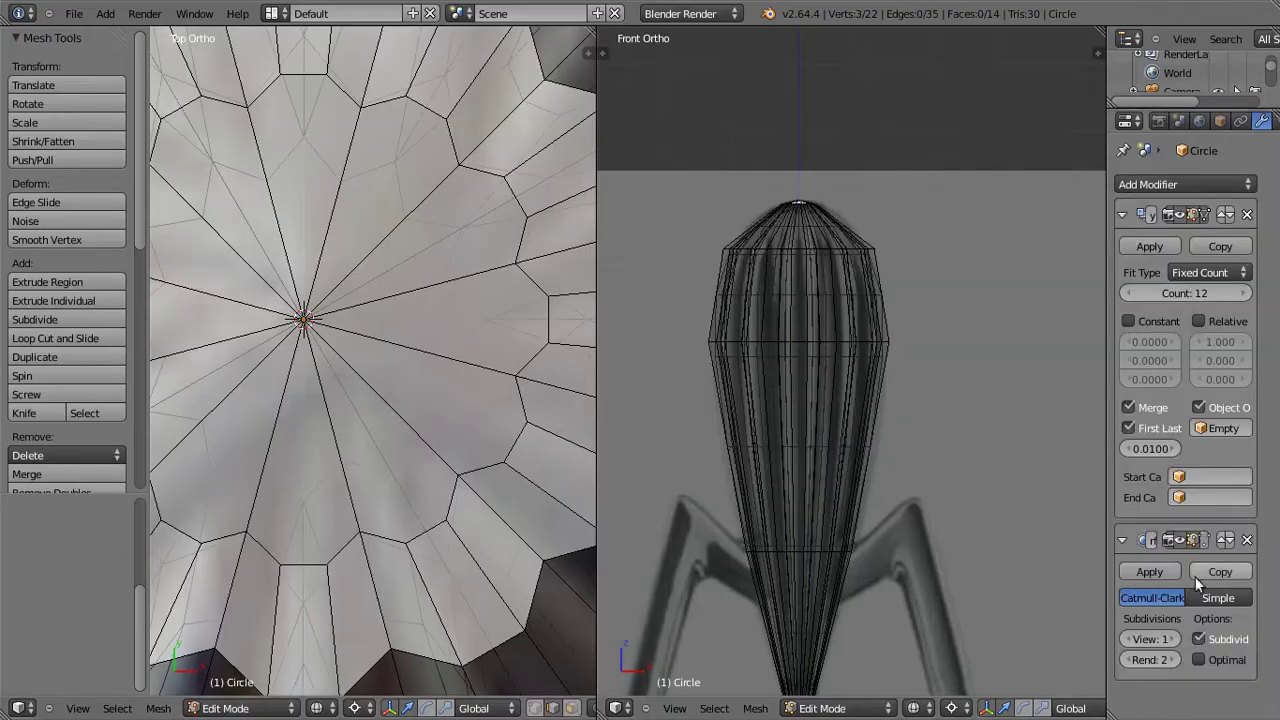
scroll(903, 286, "up", 2)
scroll(763, 178, "up", 1)
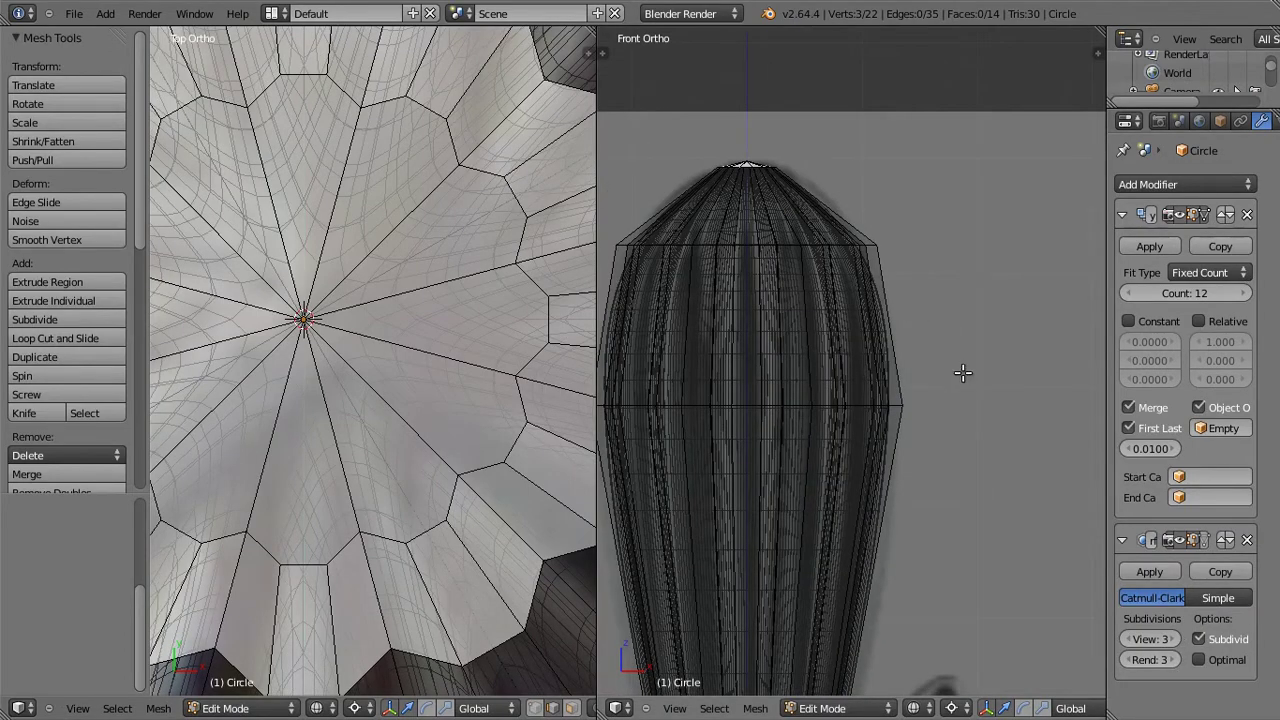
key("a")
scroll(67, 300, "down", 3)
scroll(67, 300, "down", 4)
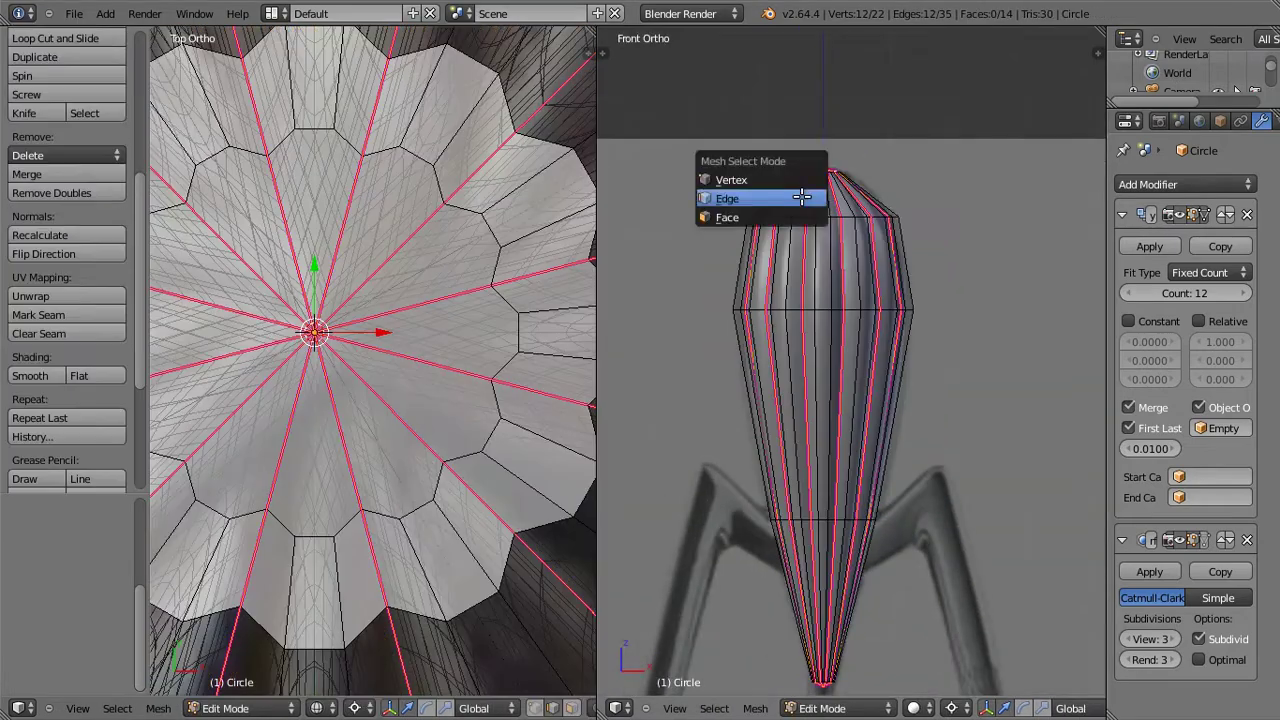
Step: In edge mode, box-select the top ring, raise it along Z and widen the upper edge loop
left_click(802, 197)
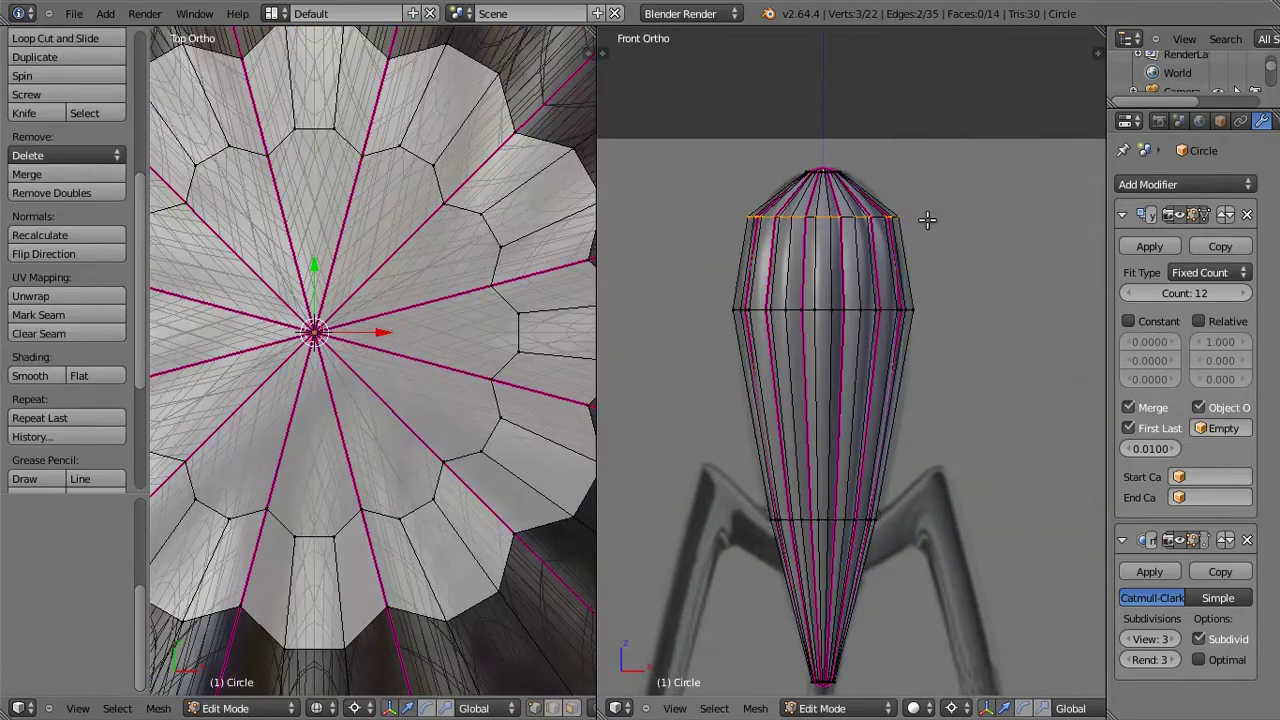
key("b")
key("g")
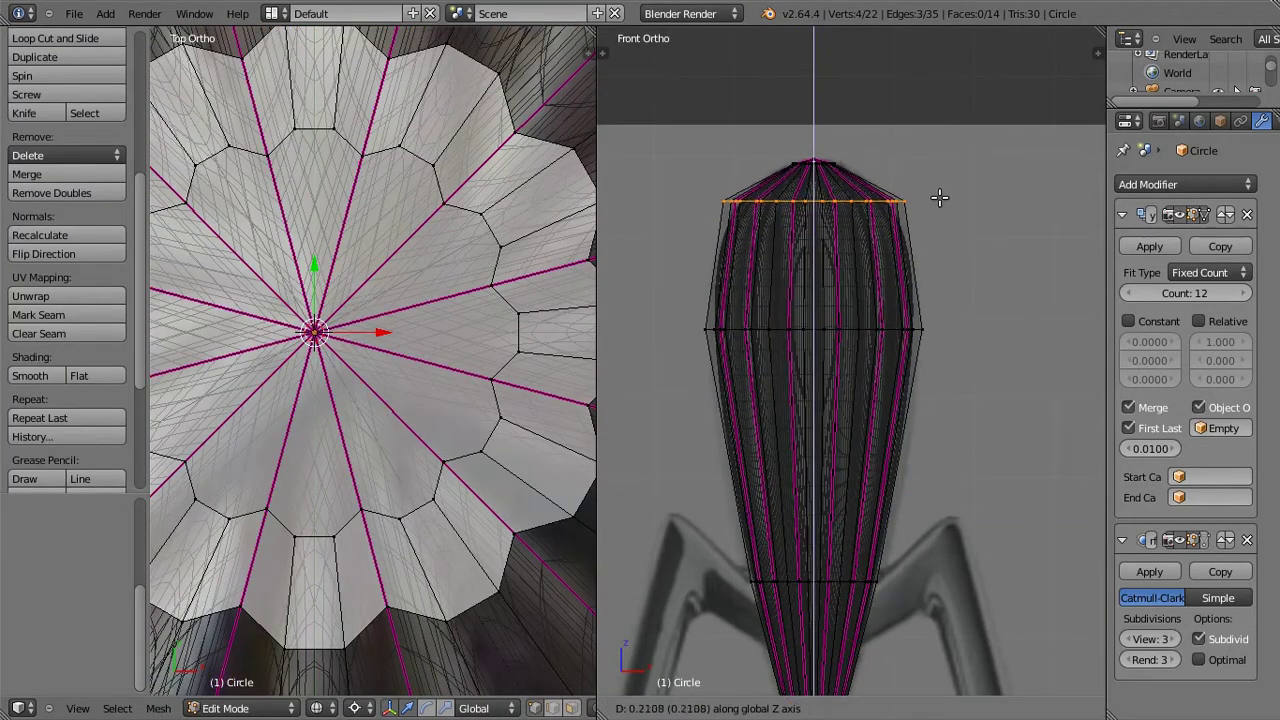
left_click(851, 178)
key("ctrl+Up")
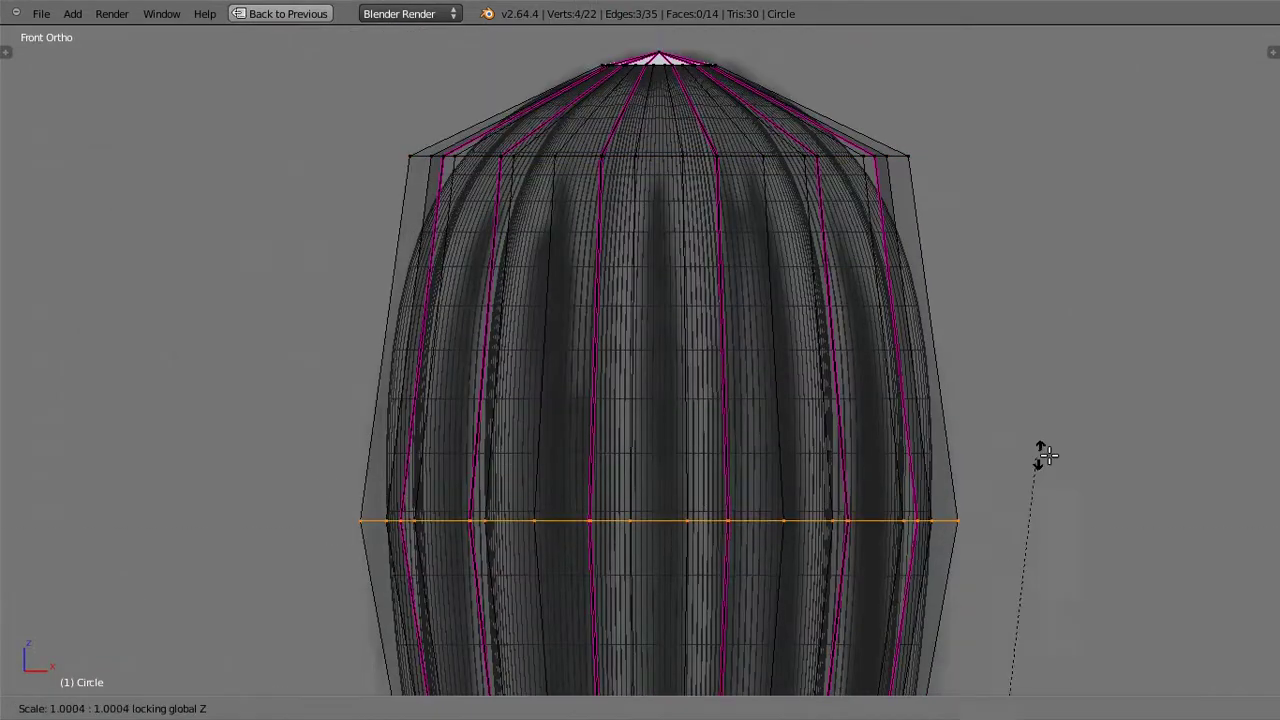
key("Return")
key("Return")
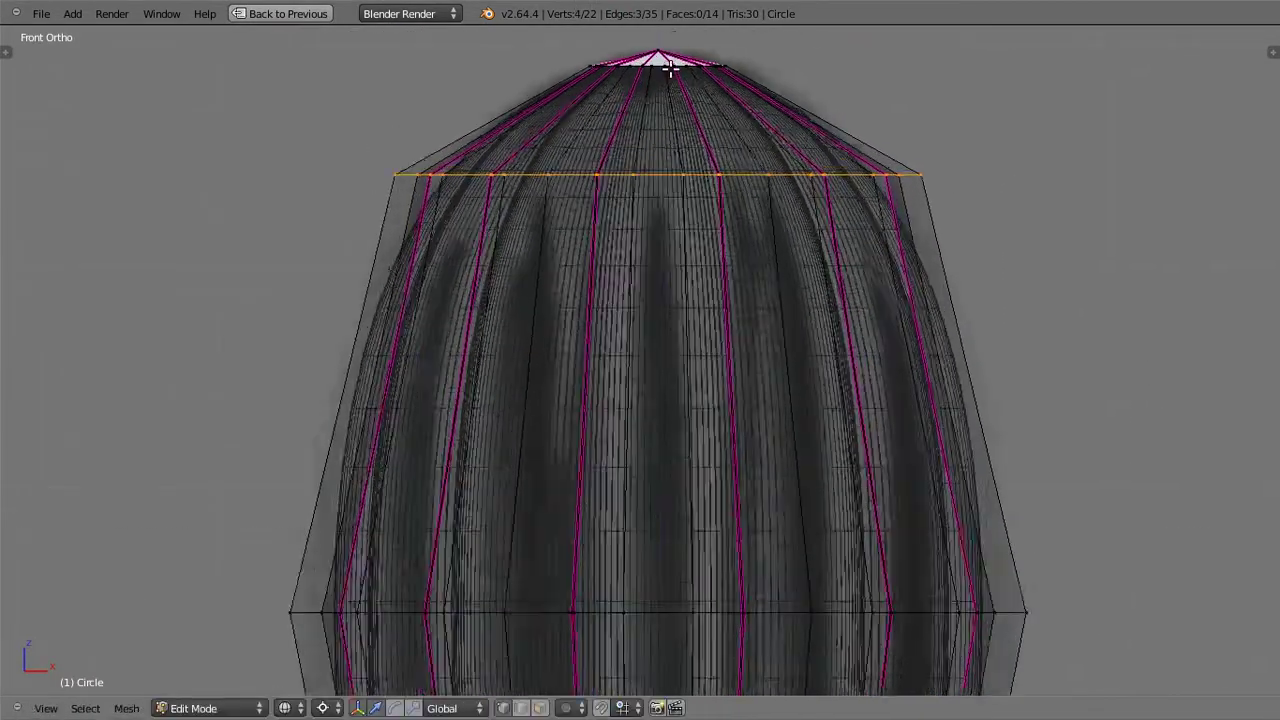
scroll(749, 217, "down", 3)
scroll(824, 488, "down", 2)
scroll(824, 488, "up", 2)
Step: Preview the smoothed body, then scale the top tip vertices along Z
key("Tab")
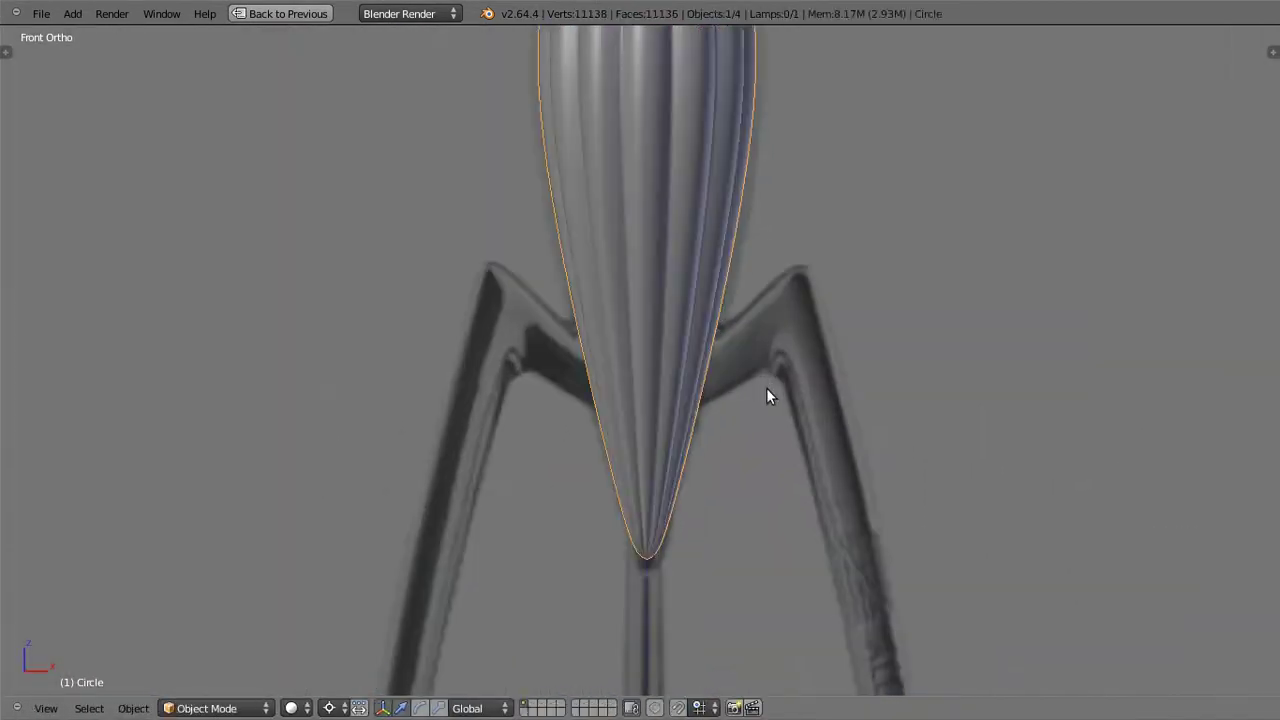
scroll(766, 388, "down", 2)
scroll(770, 176, "up", 5)
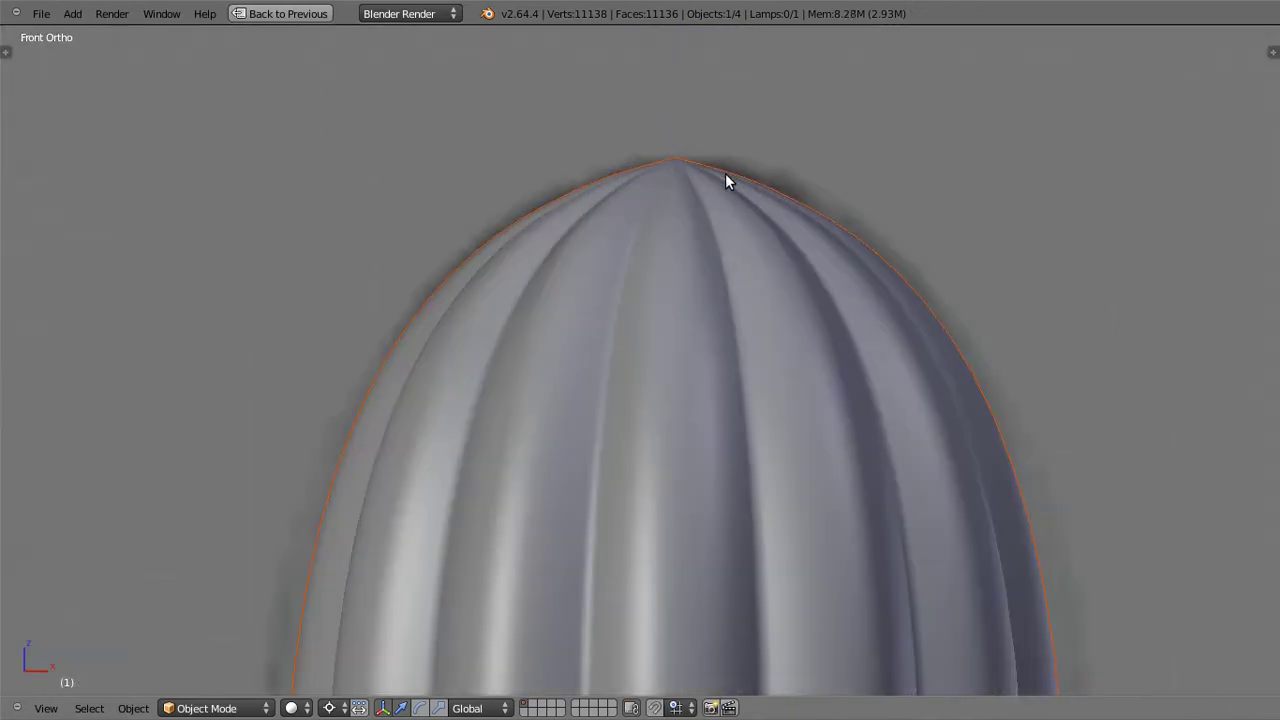
key("Tab")
key("s")
key("z")
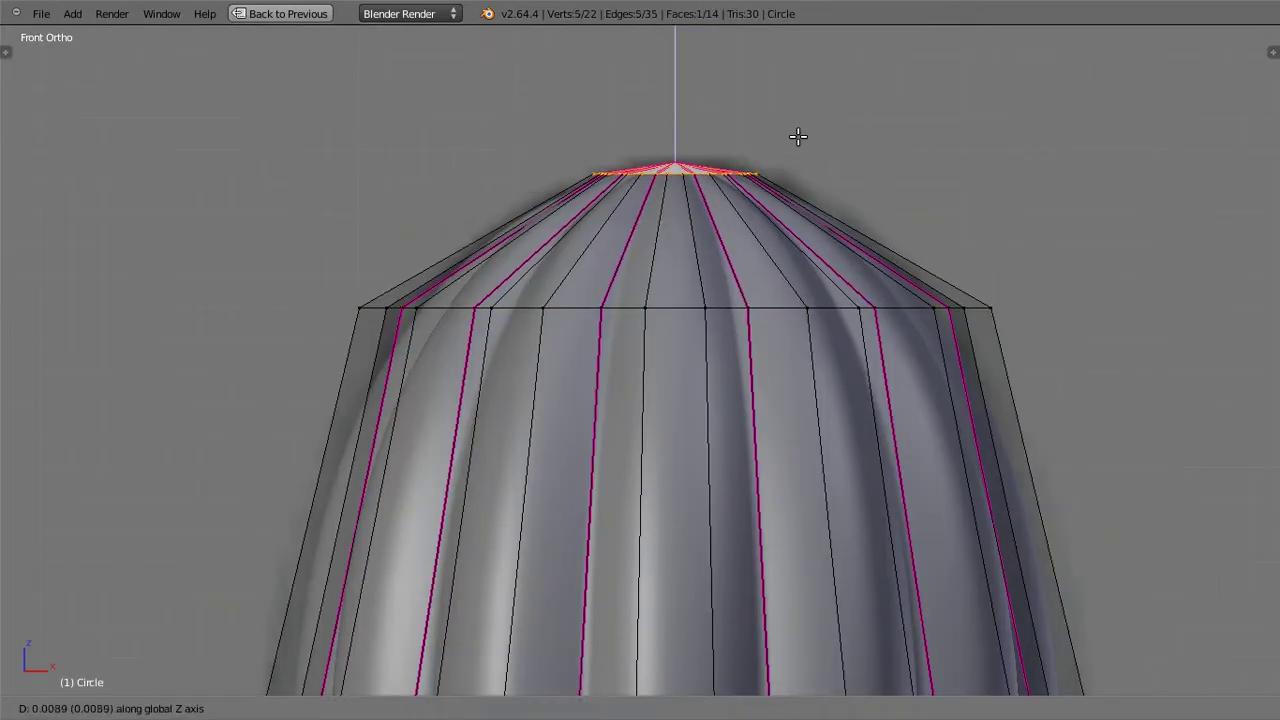
key("Return")
Step: Preview the shape again and scale the bottom tip vertices
scroll(931, 386, "down", 4)
key("Tab")
scroll(606, 492, "up", 4)
key("Tab")
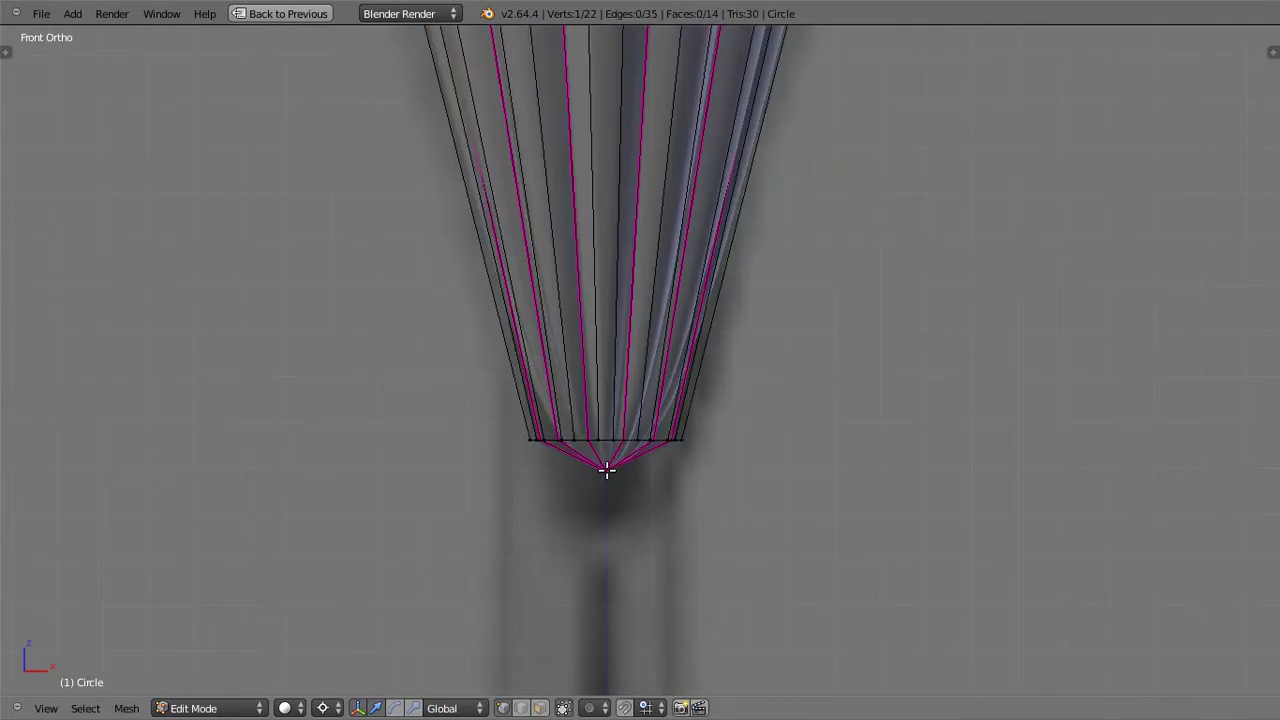
key("s")
left_click(789, 480)
Step: Check the shape from an orbited view, then return to front view and deselect all
key("Tab")
scroll(744, 467, "down", 5)
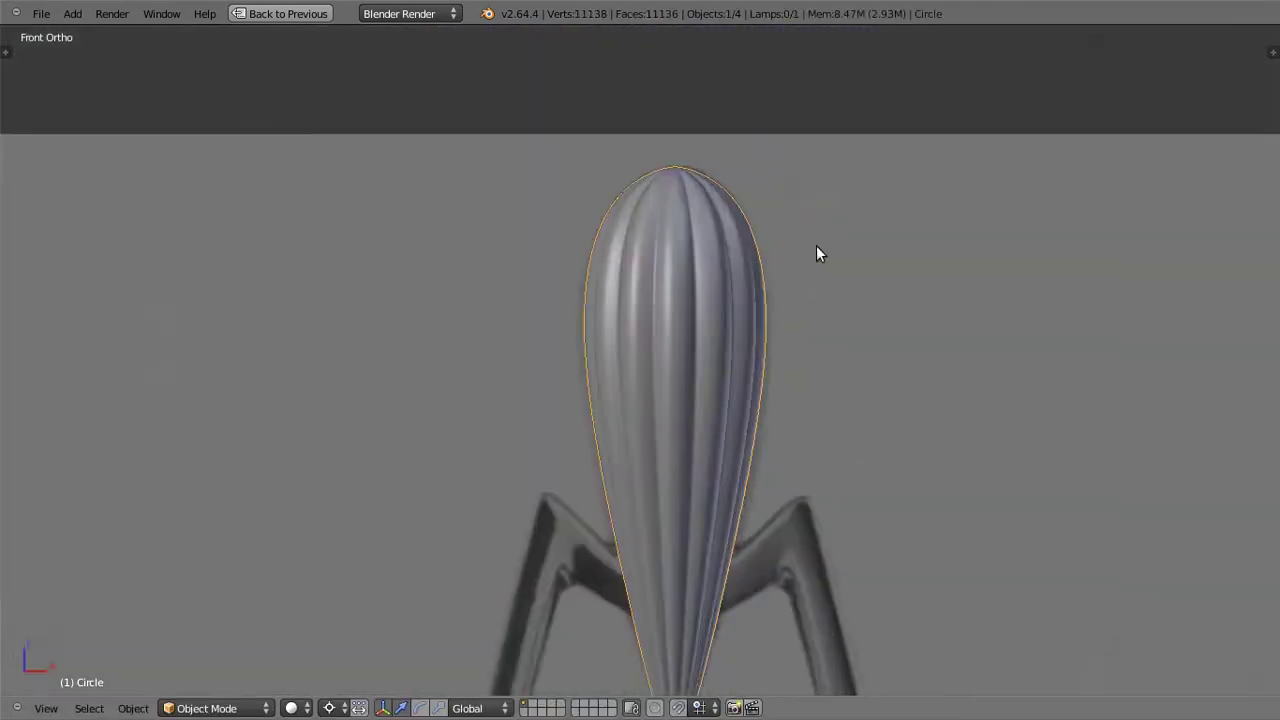
mouse_move(817, 251)
middle_mouse_down()
mouse_move(877, 391)
mouse_move(700, 363)
middle_mouse_up()
key("KP_1")
key("ctrl+Up")
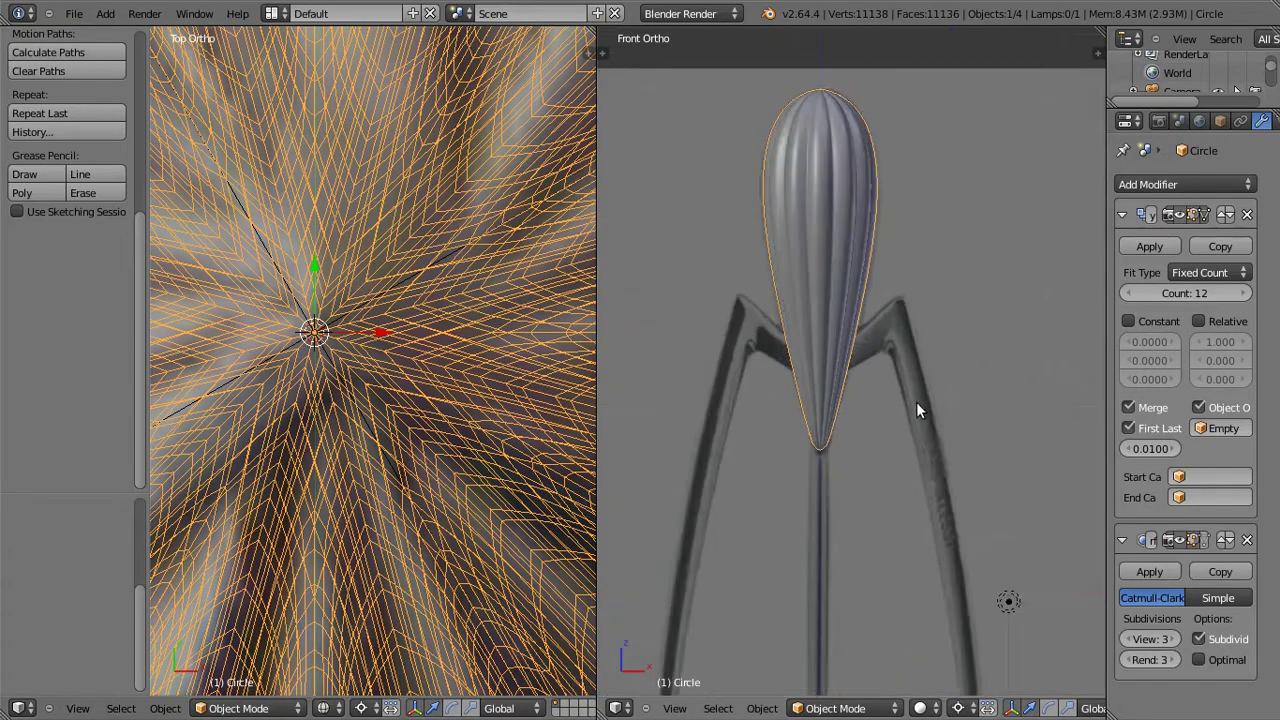
key("a")
Step: Box-select the middle vertex ring and scale it outward to bulge the body
key("Tab")
scroll(880, 320, "up", 2)
key("b")
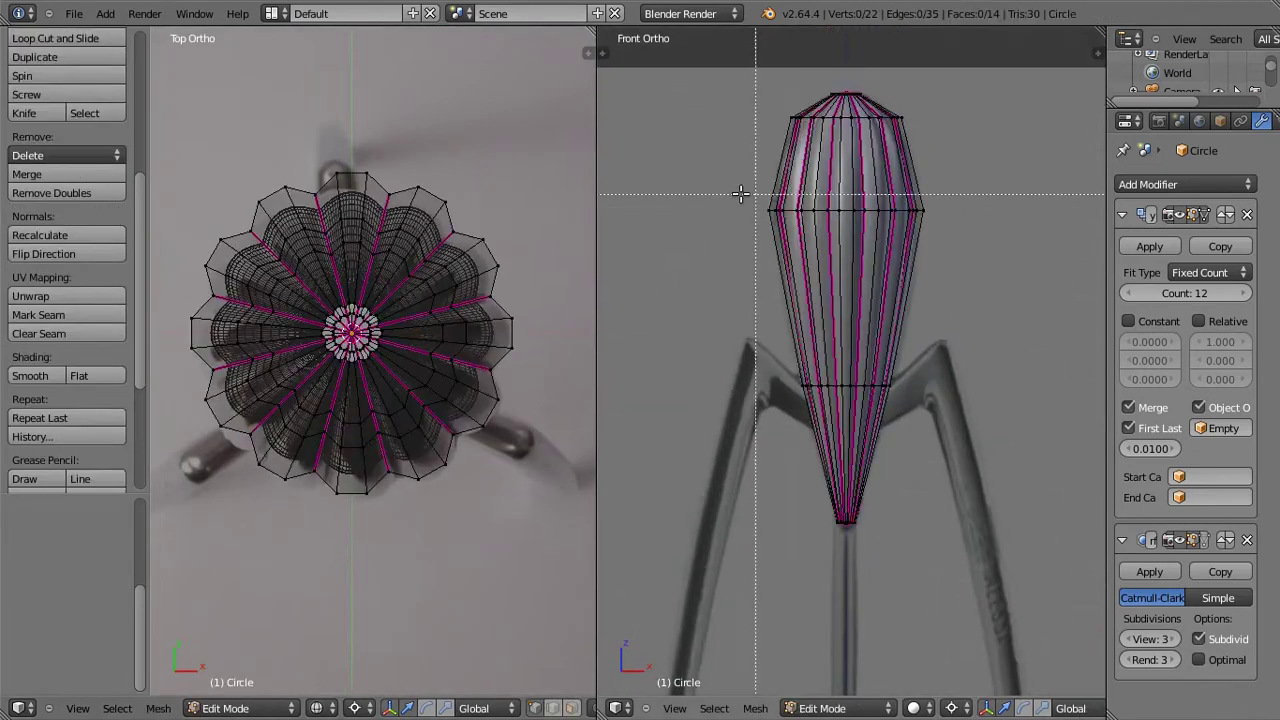
left_click_drag(729, 180, 1014, 245)
key("s")
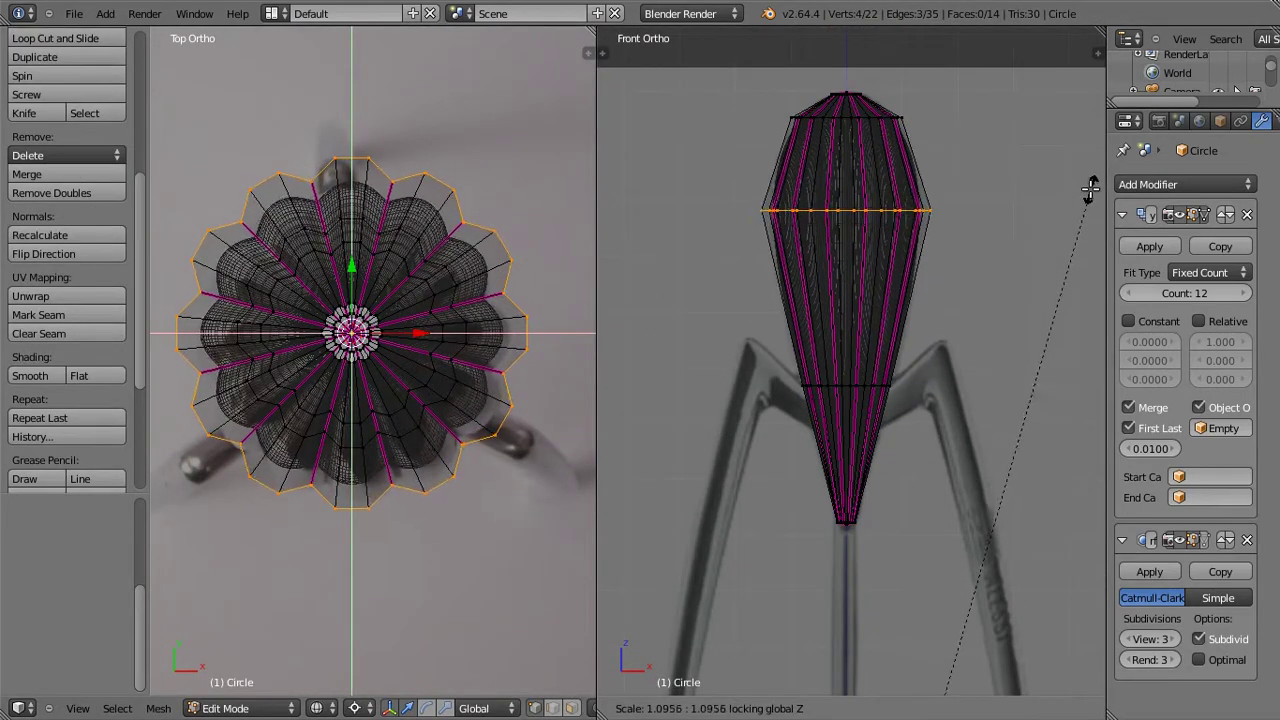
left_click(1077, 193)
scroll(965, 225, "up", 1)
key("Tab")
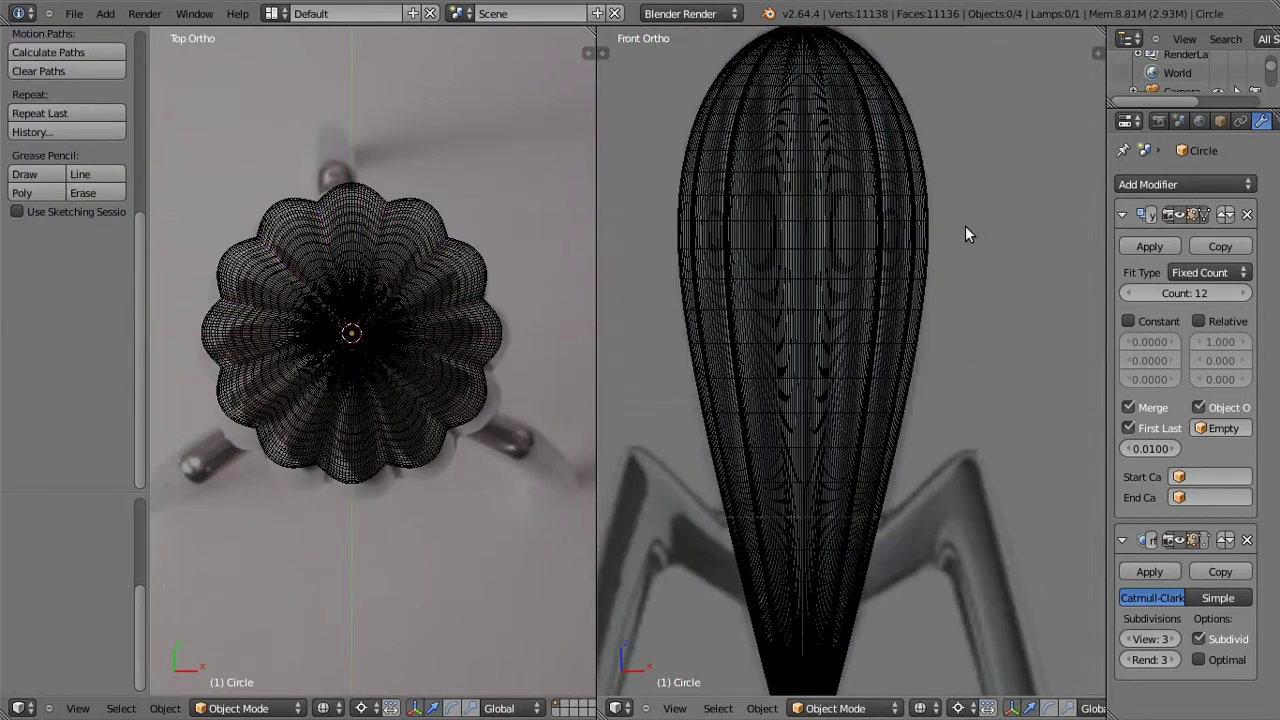
scroll(967, 263, "down", 2)
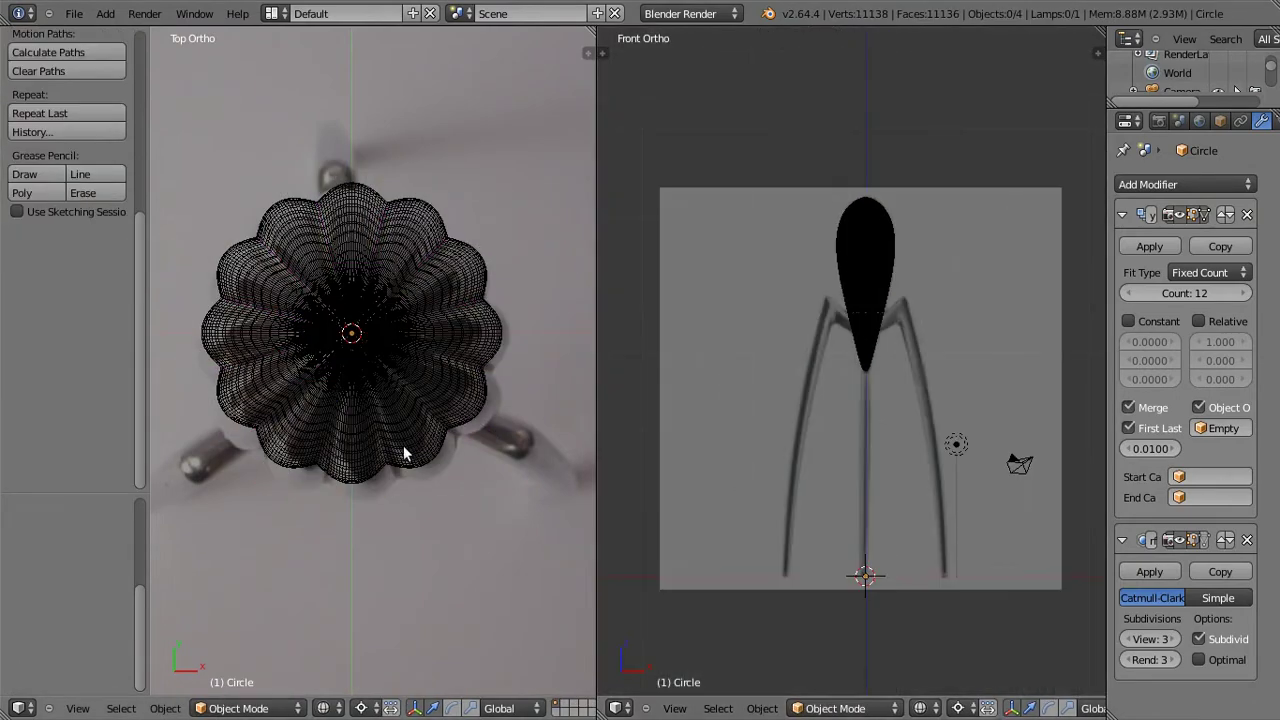
middle_click_drag(406, 449, 411, 511)
Step: Add a mesh circle and an empty at the 3D cursor
key("shift+a")
left_click(471, 414)
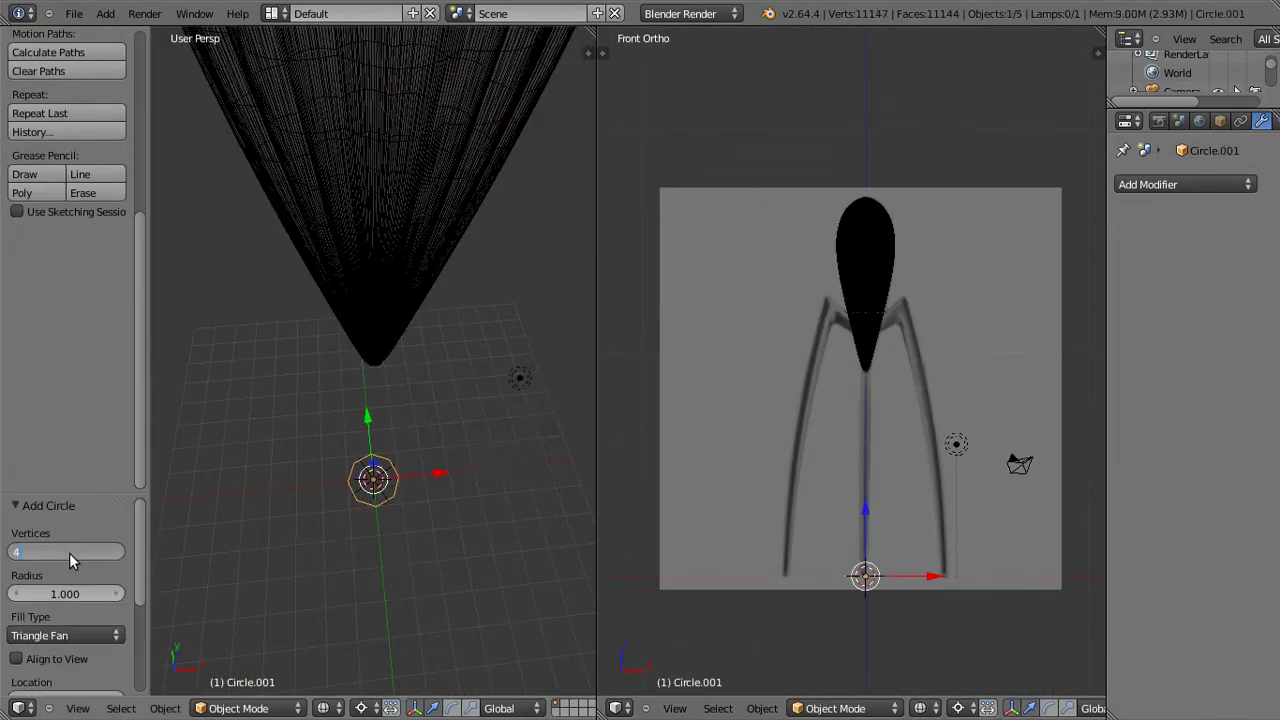
scroll(93, 605, "down", 5)
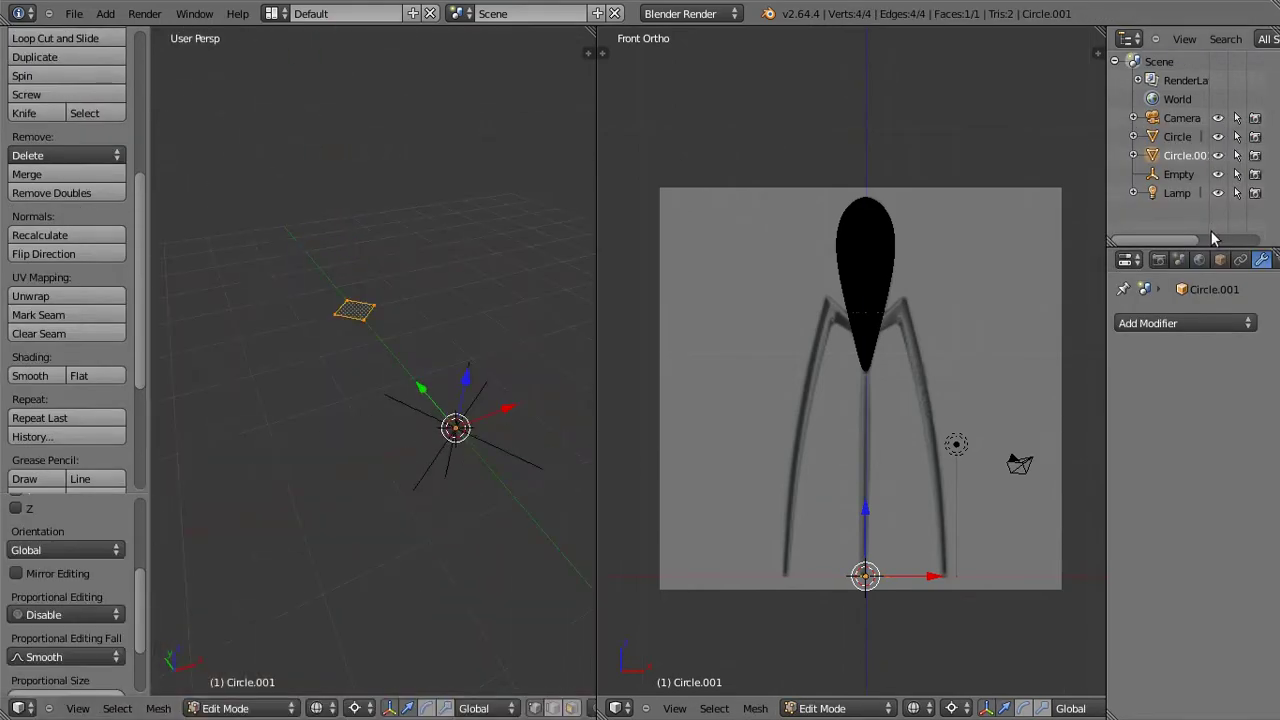
key("shift+a")
left_click(507, 496)
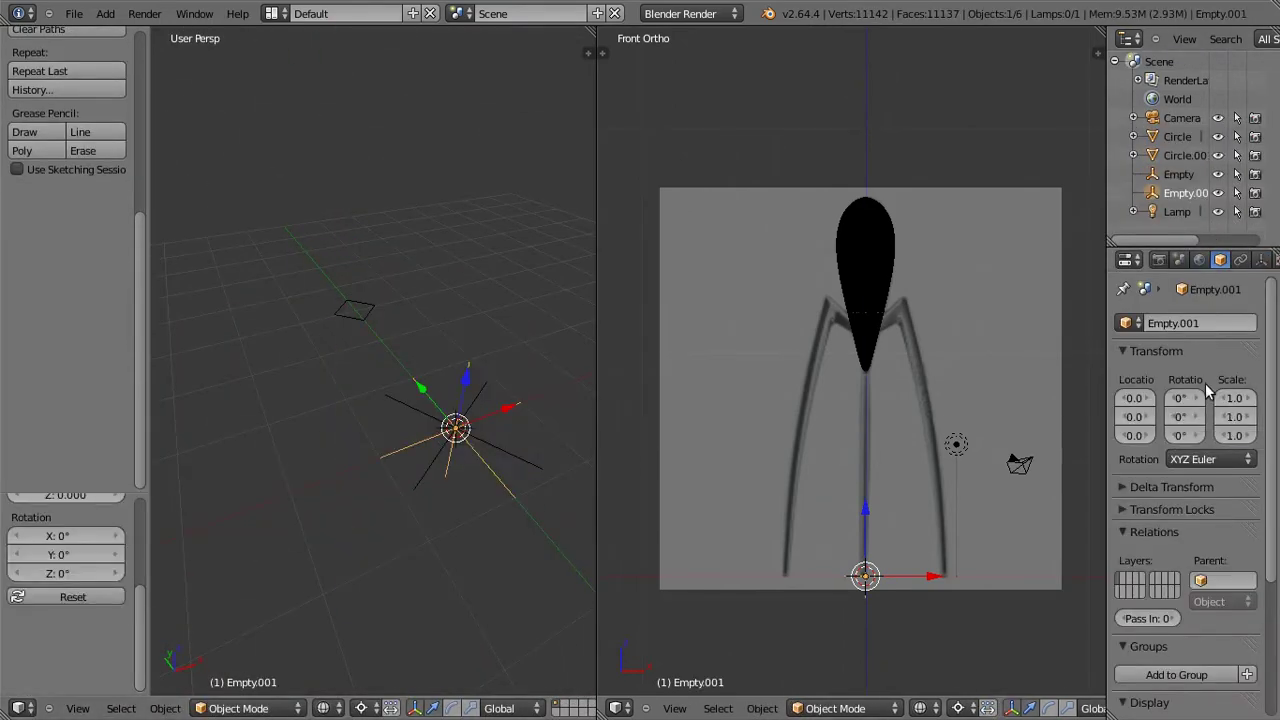
Step: Give Circle.001 an Array modifier with its offset driven by Empty.001
left_click(1185, 155)
left_click(1261, 259)
left_click(1185, 323)
left_click(822, 367)
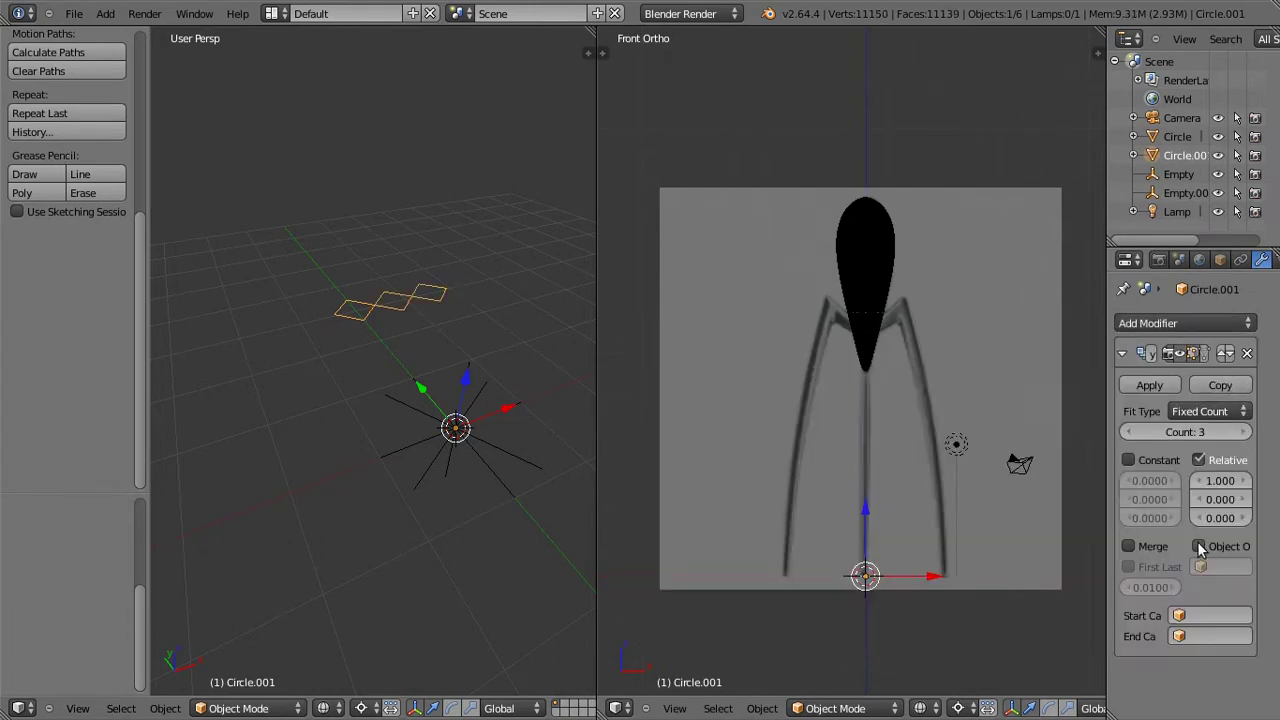
left_click(1199, 546)
Step: Select Empty.001 and set the left view to Top Orthographic
right_click(408, 450)
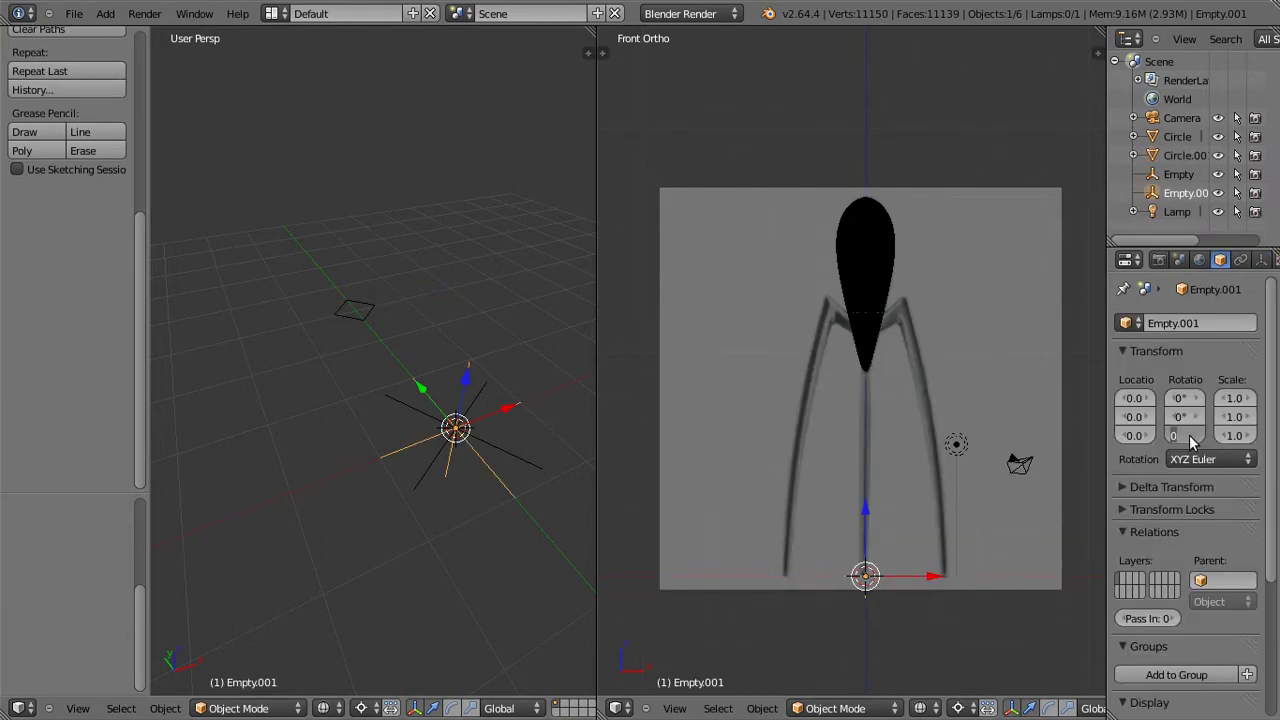
key("KP_5")
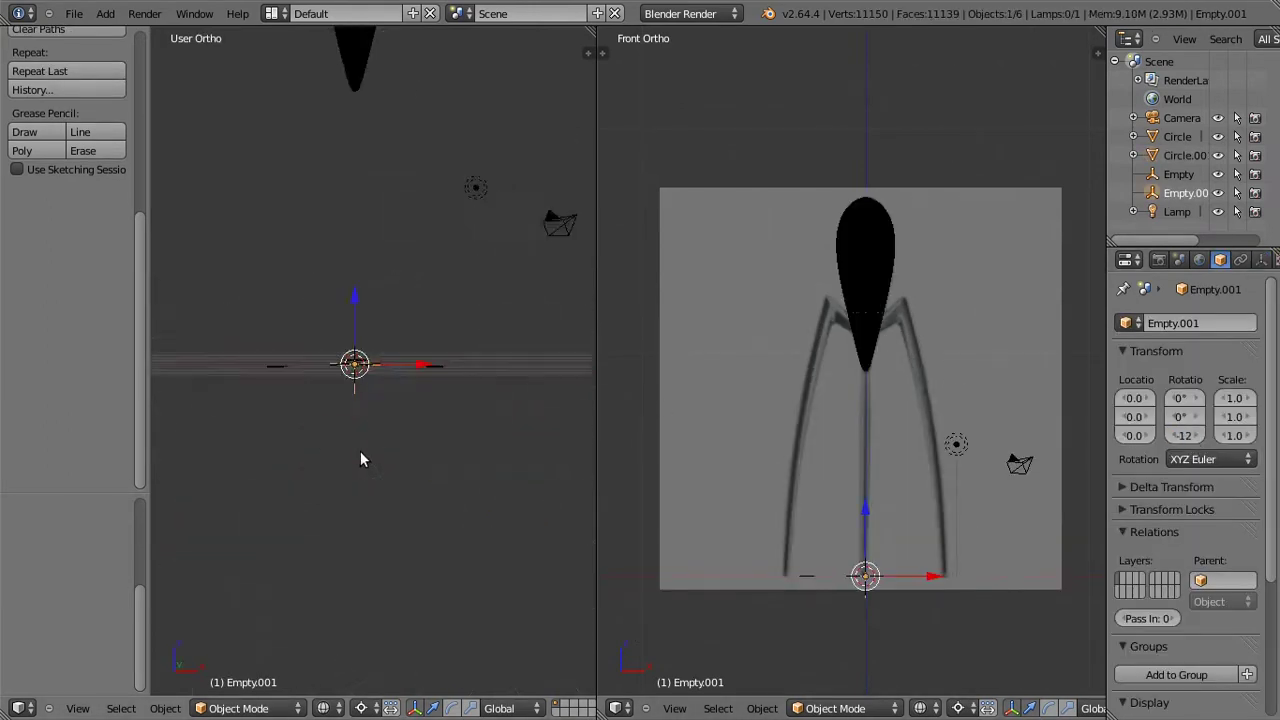
key("KP_7")
Step: In Edit Mode, move the Circle.001 diamond along Y and shrink it
right_click(345, 315)
key("Tab")
left_click(419, 232)
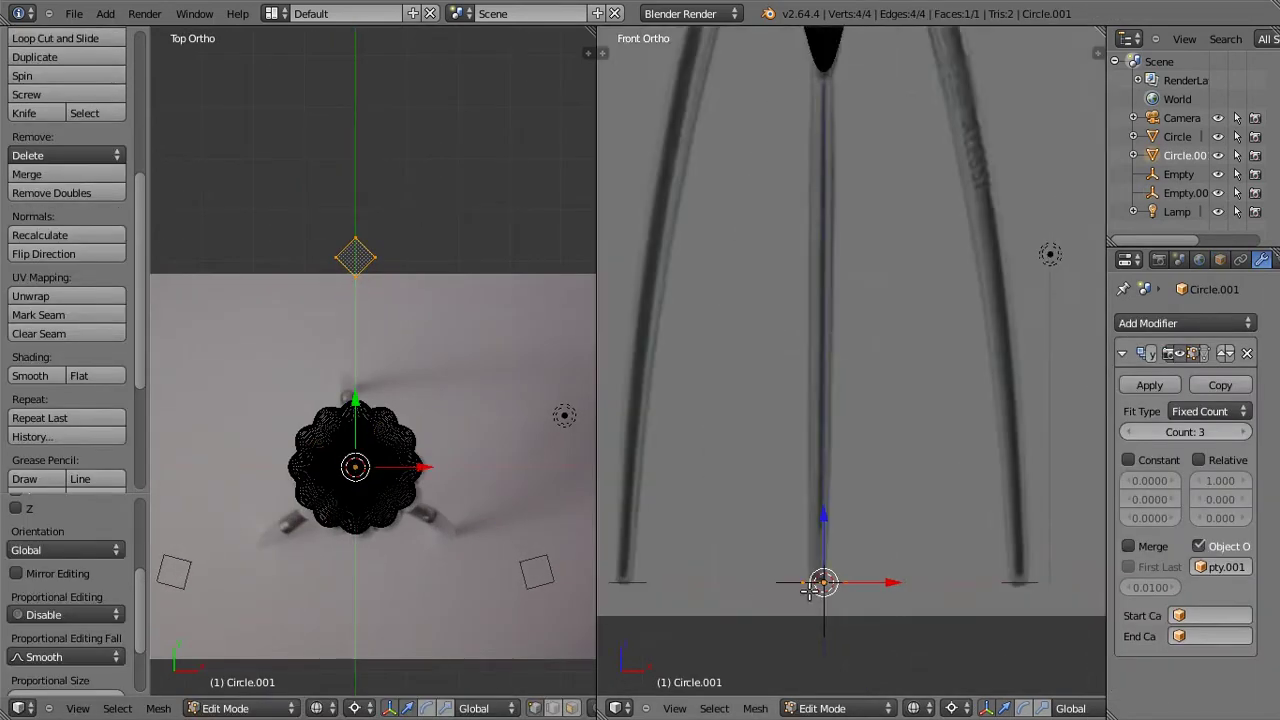
key("s")
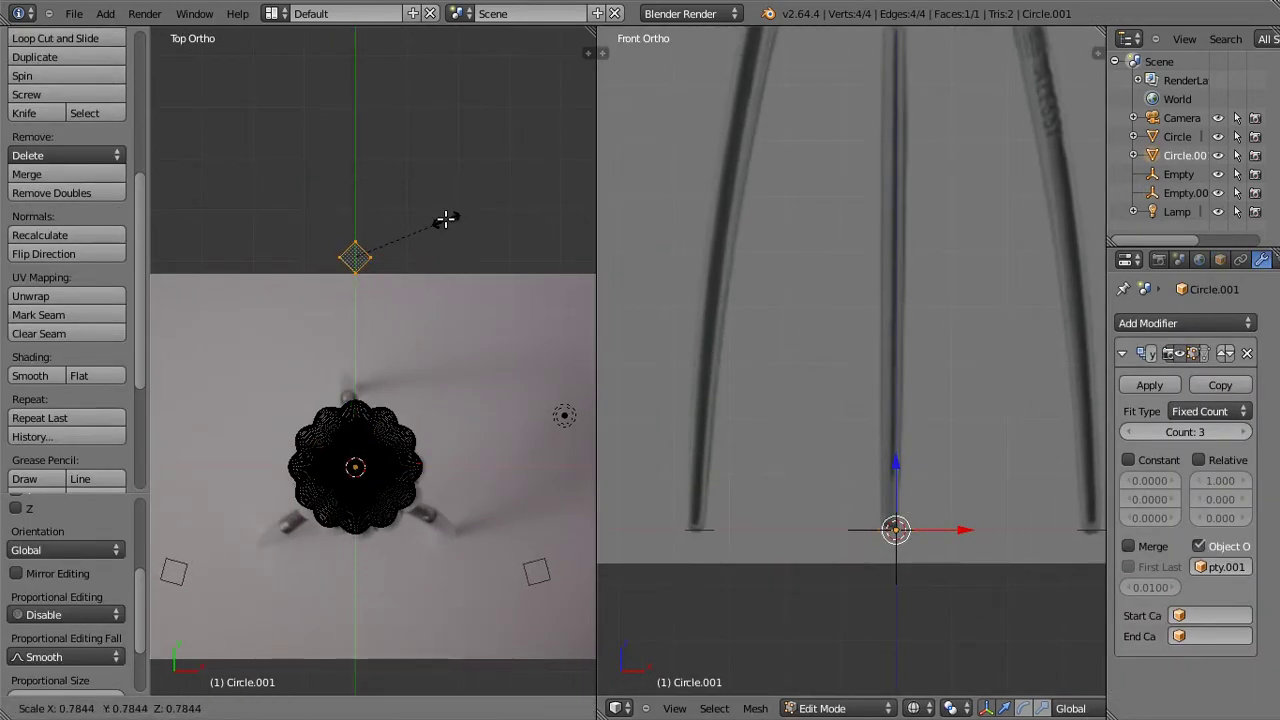
scroll(885, 488, "down", 3)
Step: Extrude the diamond upward into a leg, tilt its top face and splay it outward
key("e")
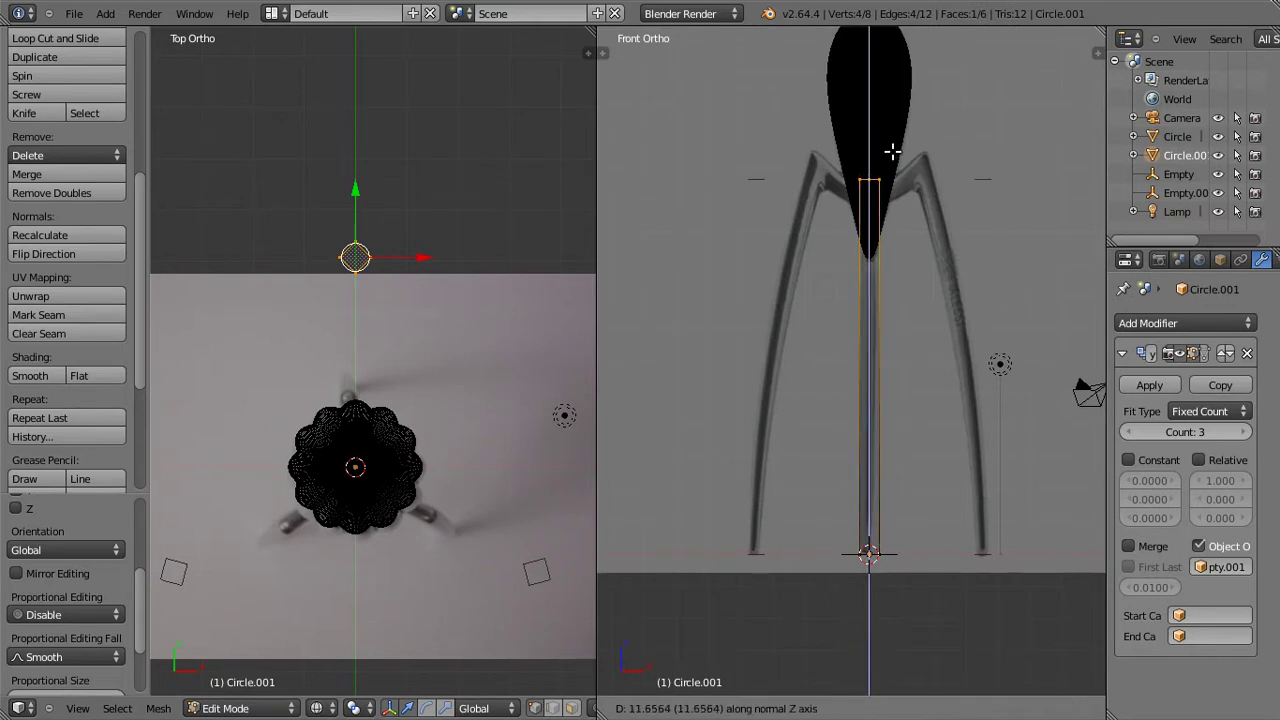
left_click(892, 150)
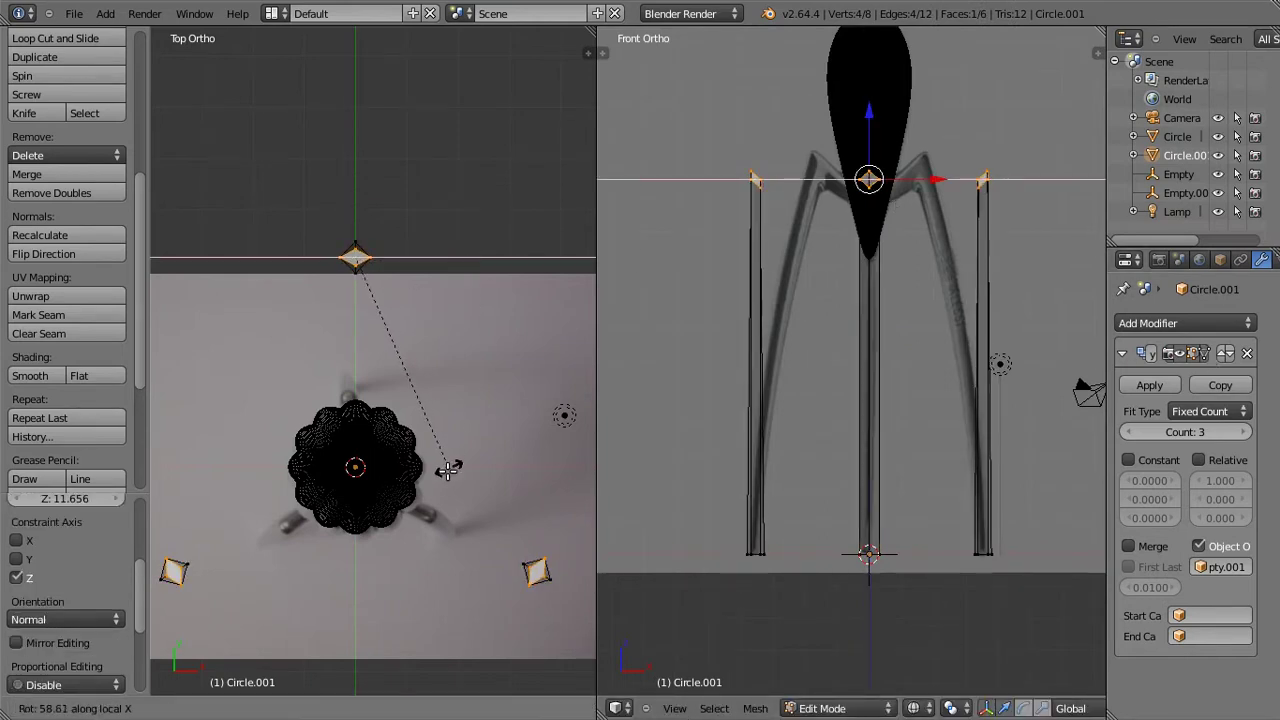
left_click(385, 537)
key("g")
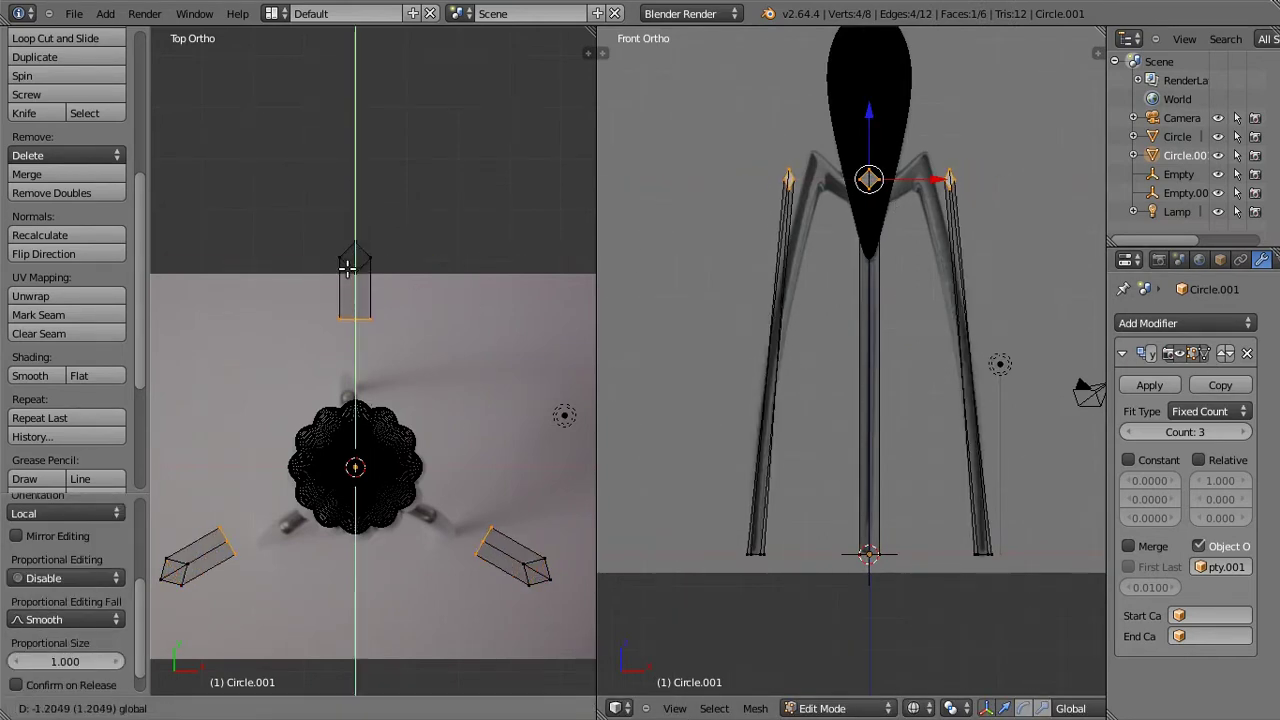
left_click(355, 312)
scroll(917, 117, "up", 2)
key("g")
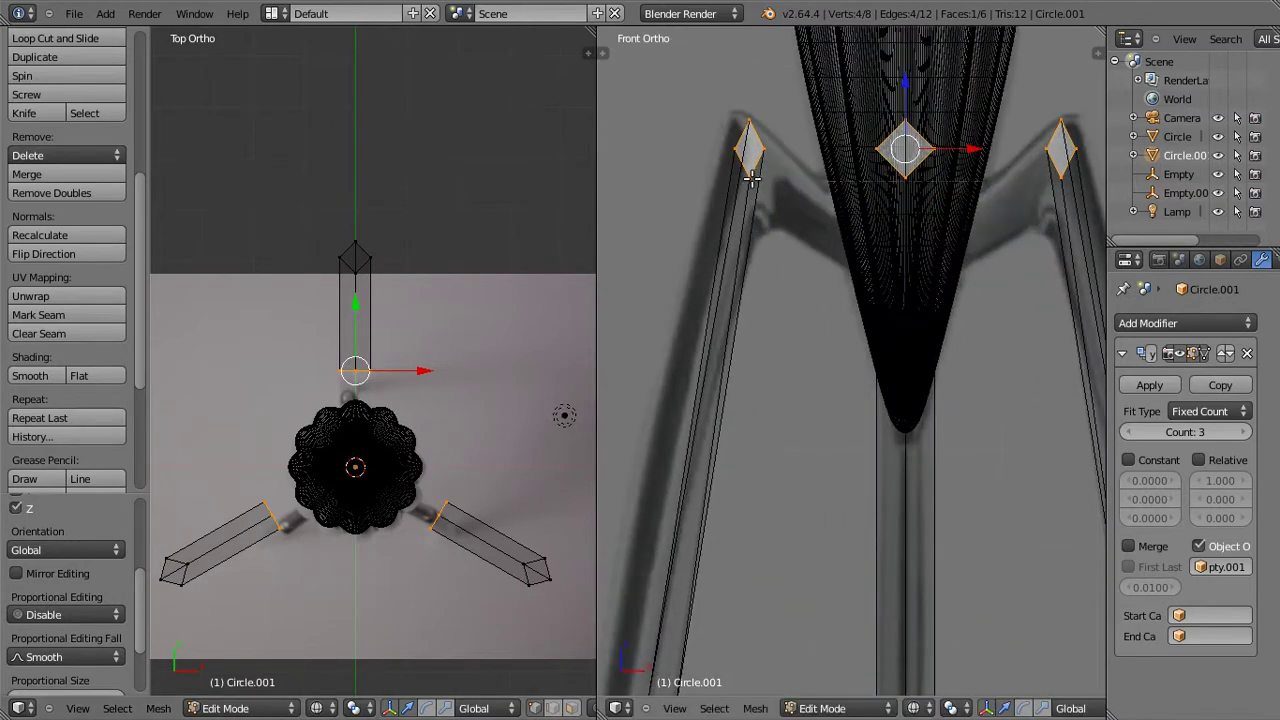
Step: Lower the diamond's bottom point, then tilt the leg's top face and stretch it vertically
right_click(752, 177)
key("g")
key("z")
right_click(497, 357)
key("r")
key("x")
key("x")
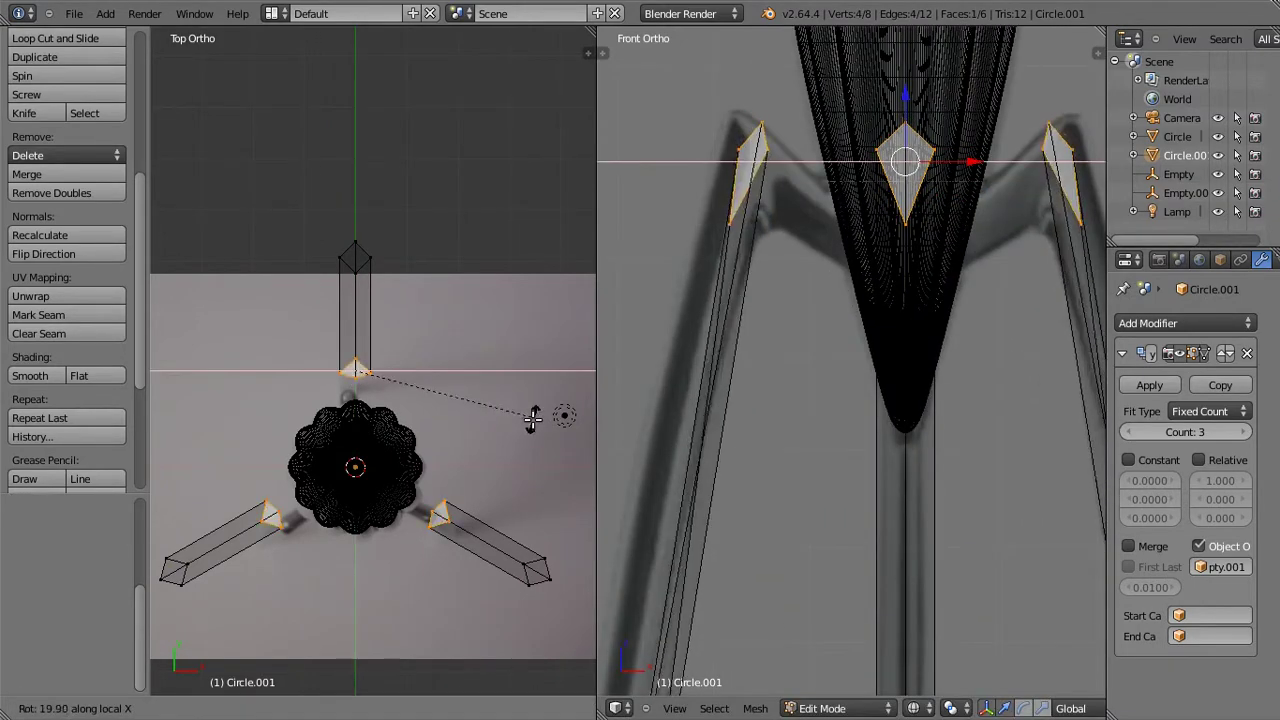
left_click(523, 301)
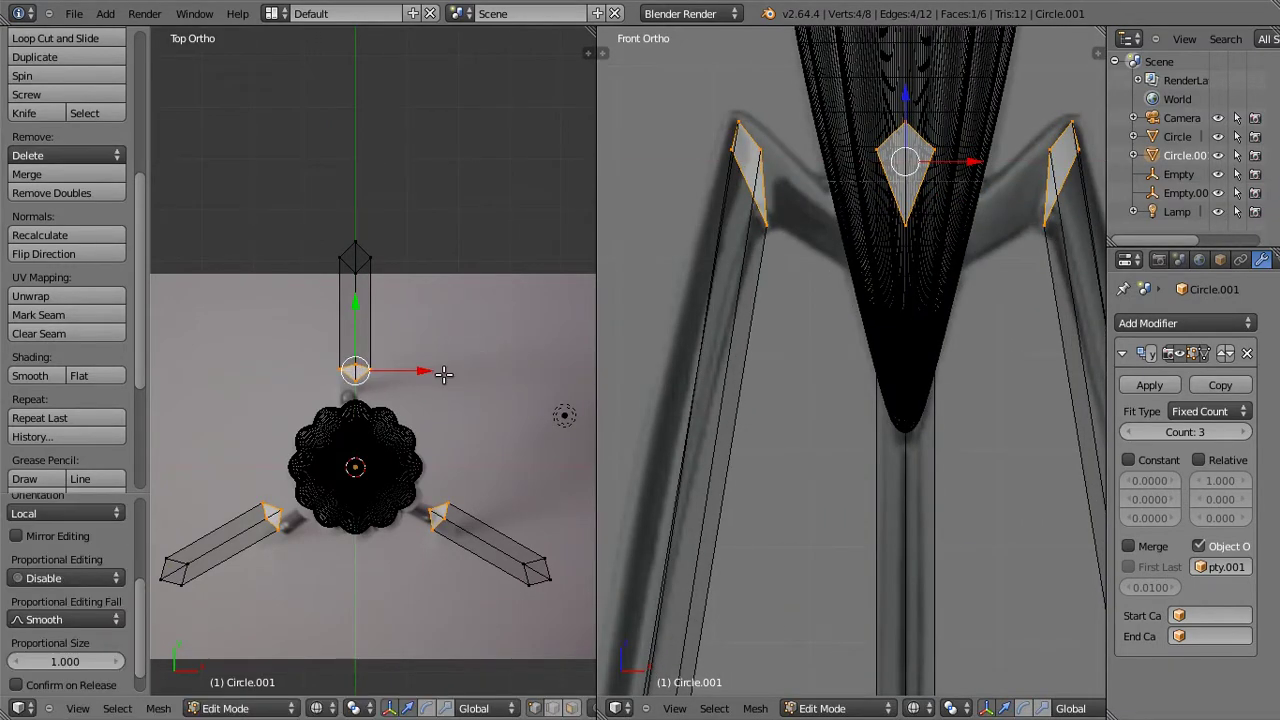
key("s")
key("z")
left_click(469, 355)
Step: Extrude the top face toward the centre and scale it along local Y
key("e")
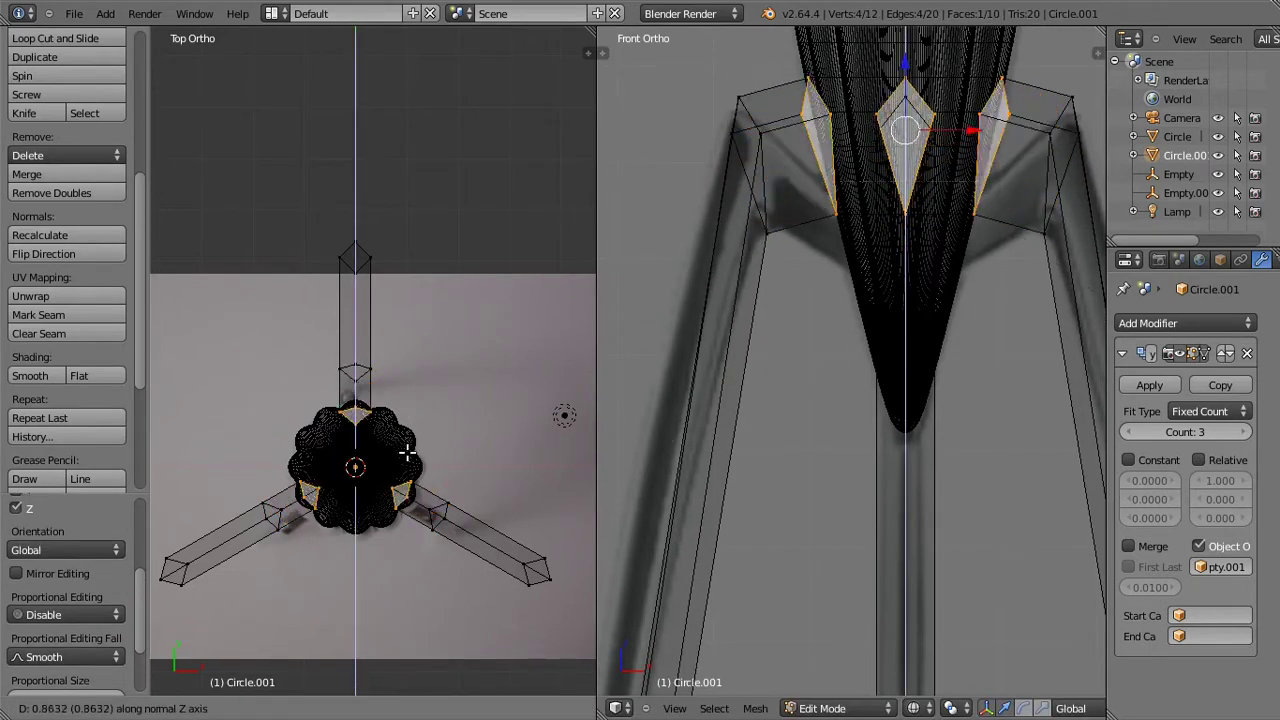
left_click(885, 195)
key("s")
key("z")
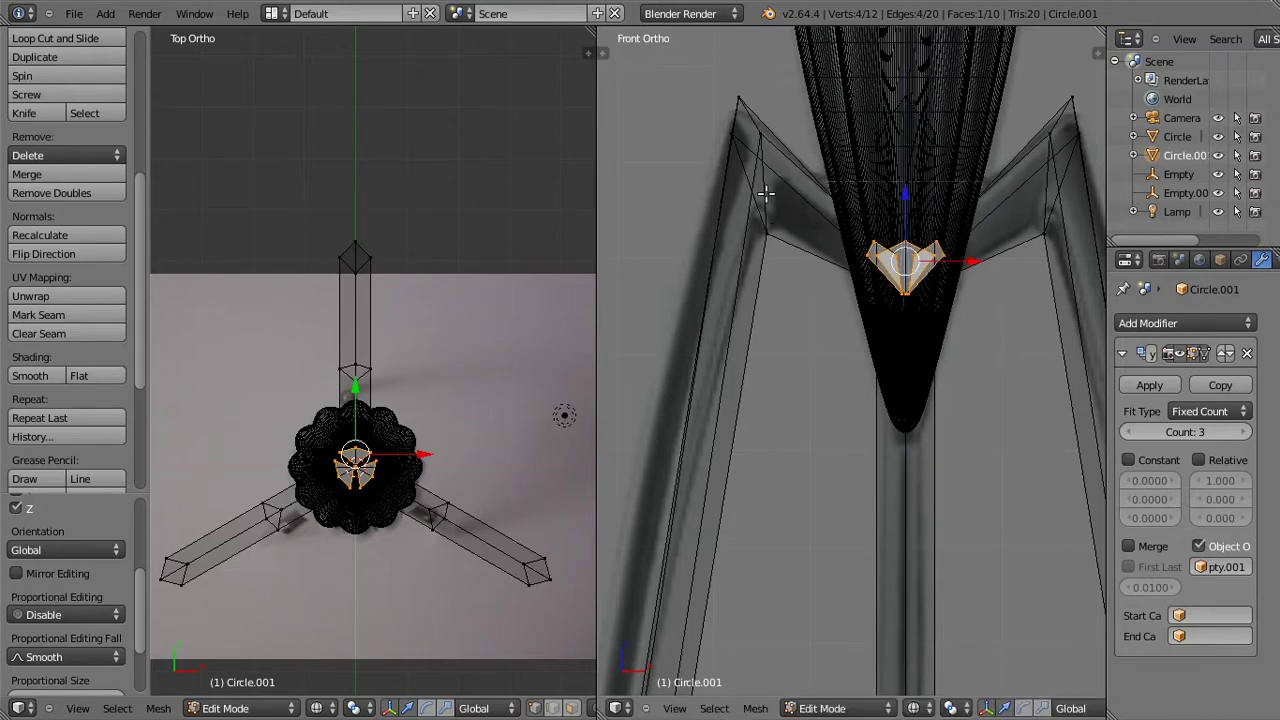
key("ctrl+z")
key("y")
key("y")
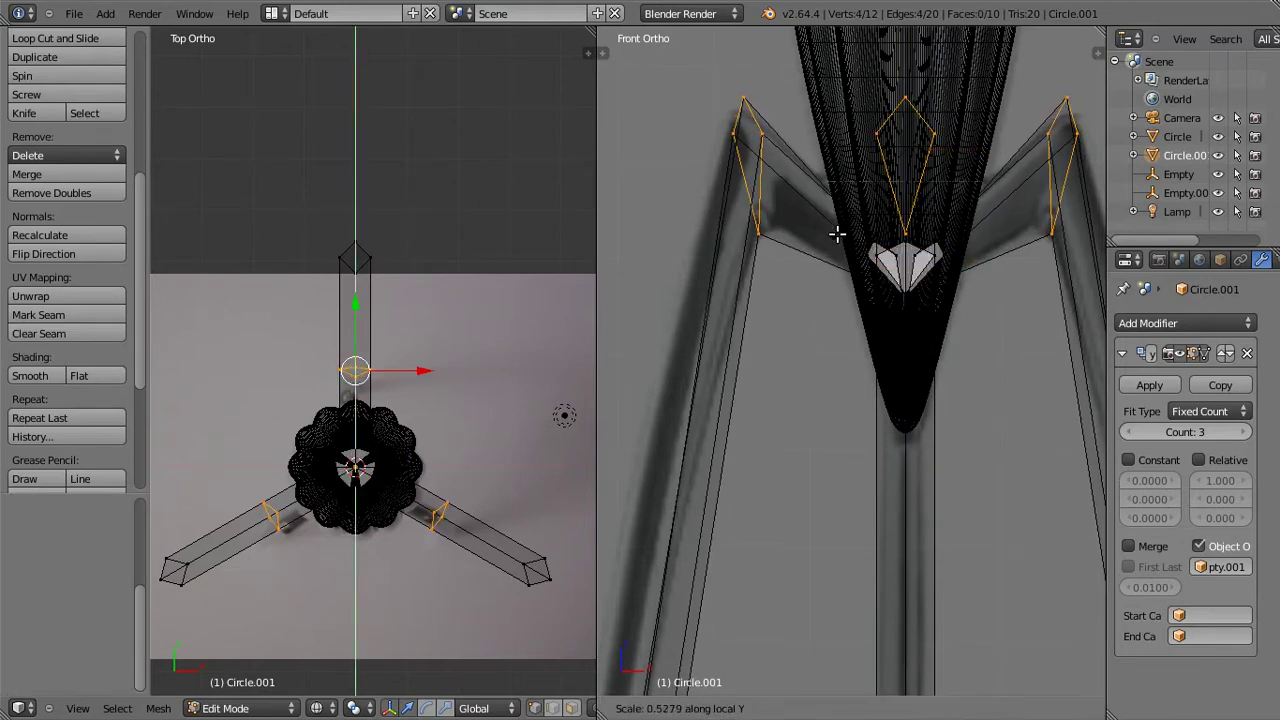
left_click(852, 225)
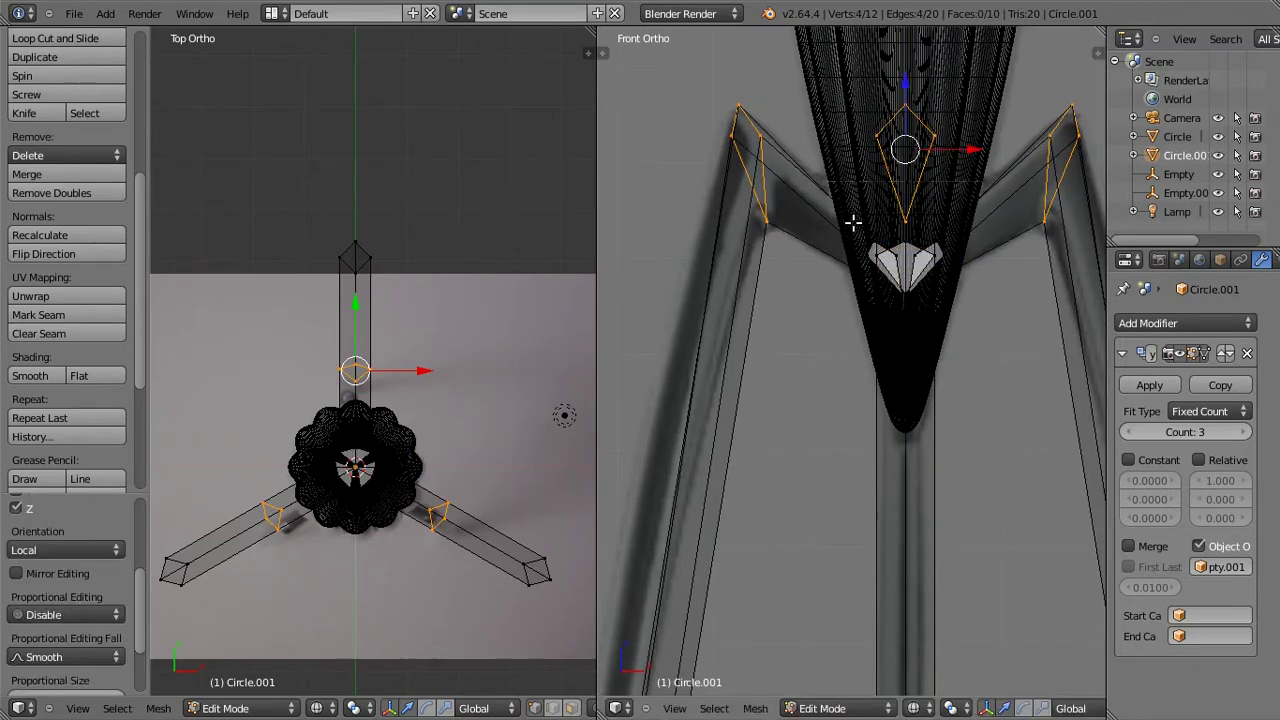
scroll(714, 420, "down", 5)
key("ctrl+r")
Step: Place a mid-leg edge loop and add a Subdivision Surface modifier to the legs
left_click(705, 467)
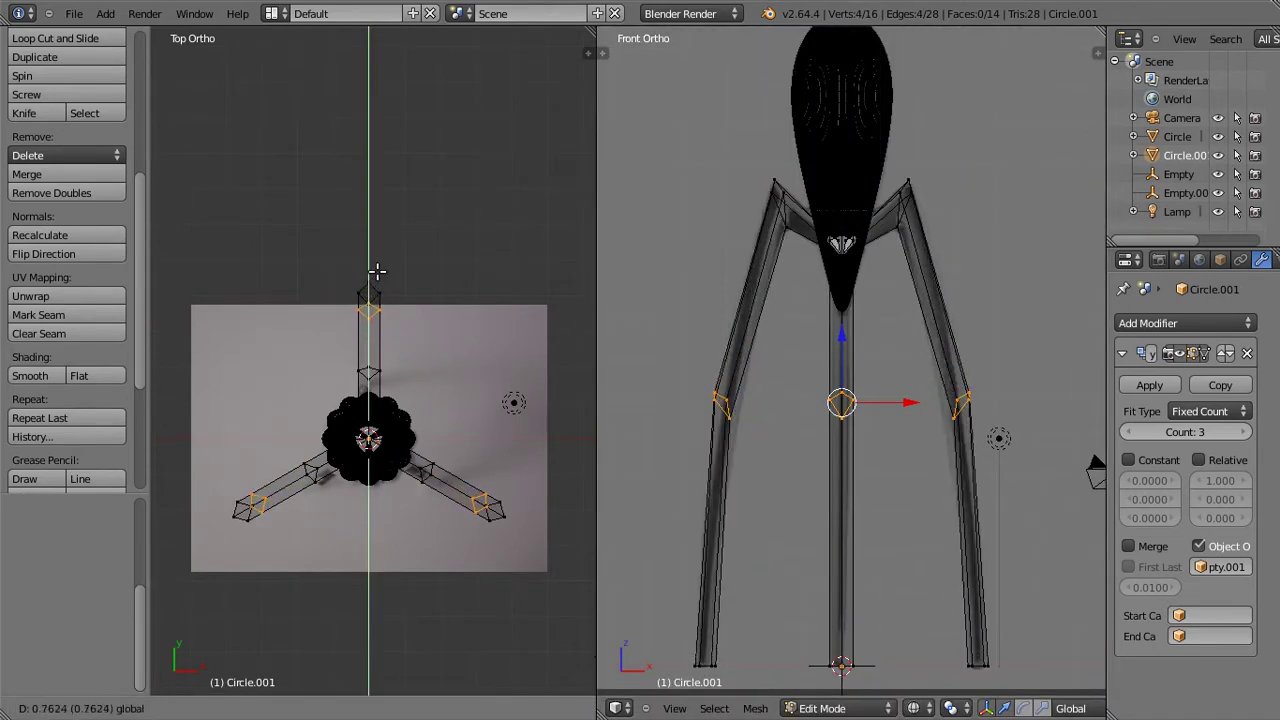
key("Tab")
left_click(1183, 323)
left_click(830, 627)
scroll(1190, 625, "down", 2)
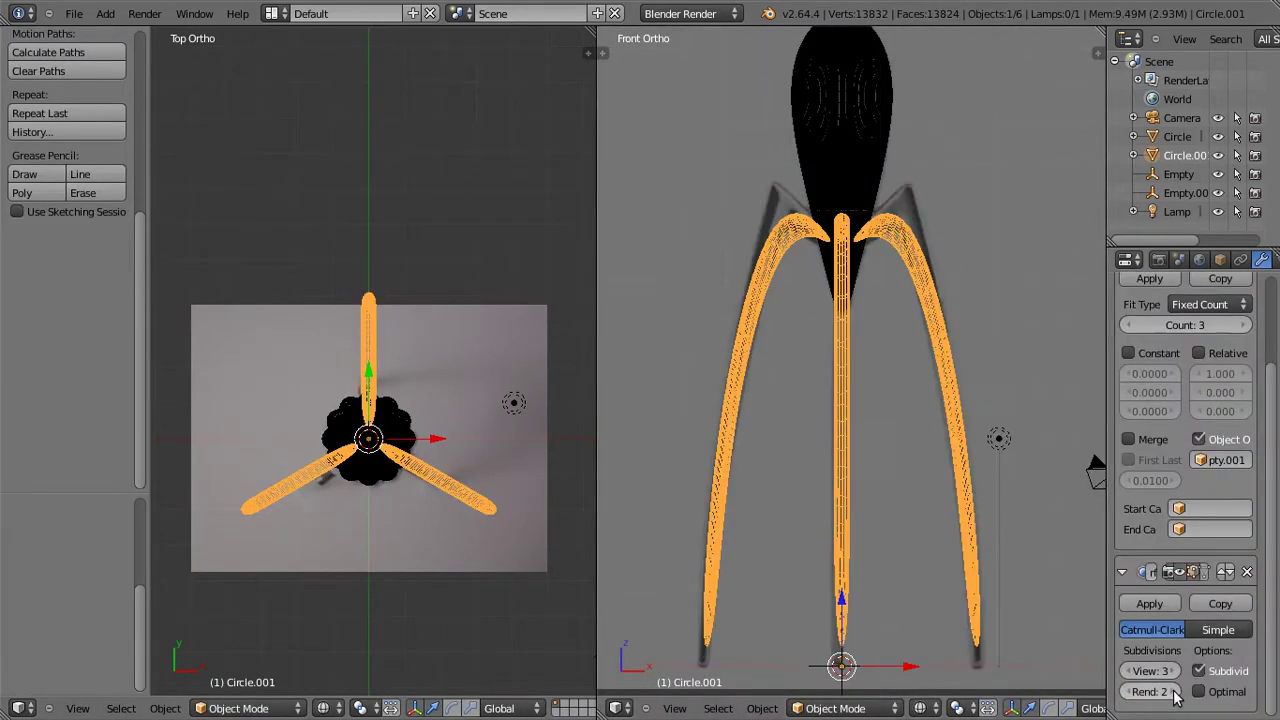
Step: Box-select the leg joint vertices and fully crease their edges
key("Tab")
scroll(932, 256, "up", 3)
left_click_drag(891, 167, 932, 256)
key("shift+e")
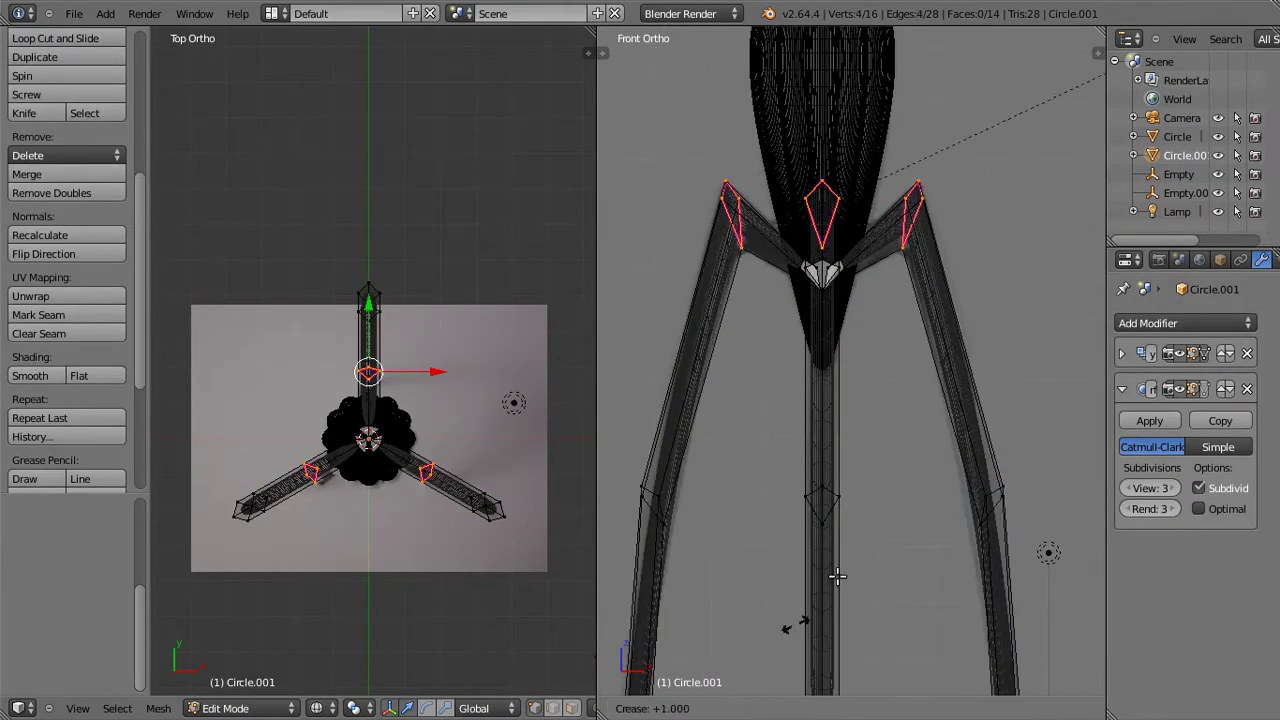
scroll(774, 177, "up", 2)
Step: Add an edge loop near the leg ends and preview the smoothed legs
key("ctrl+r")
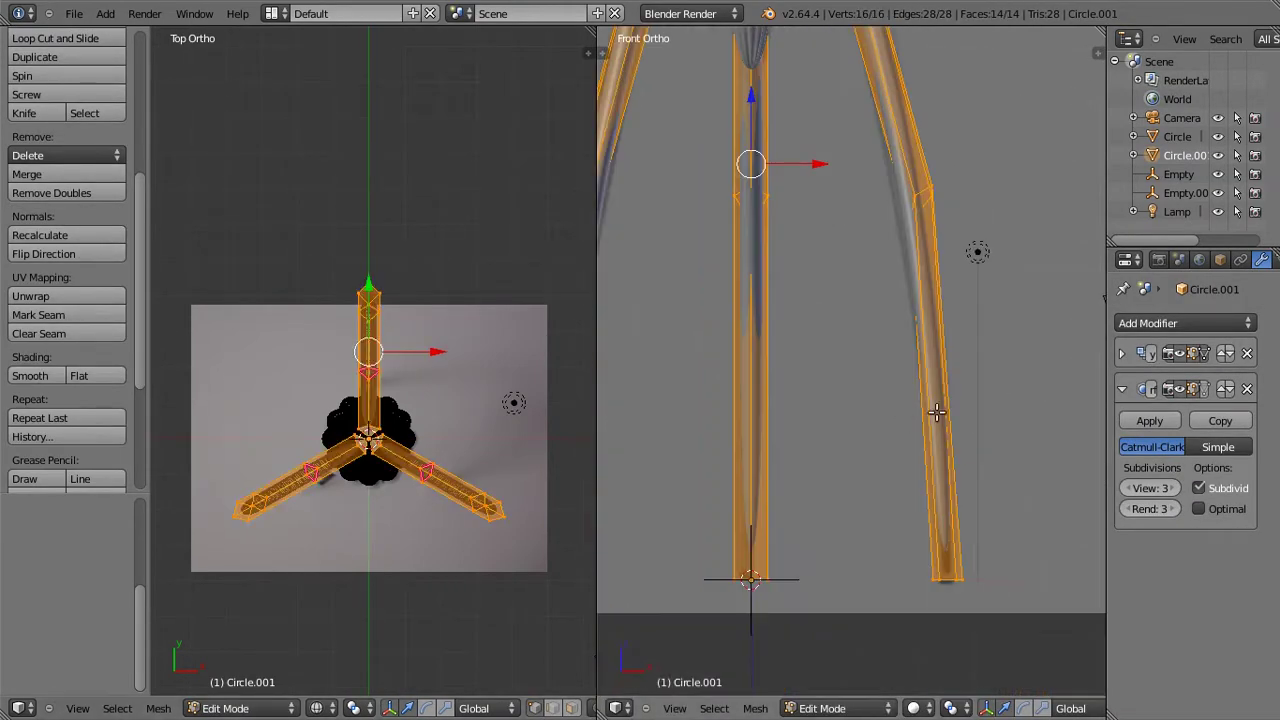
left_click(749, 160)
left_click(944, 575)
scroll(944, 575, "up", 3)
scroll(966, 320, "down", 2)
key("Tab")
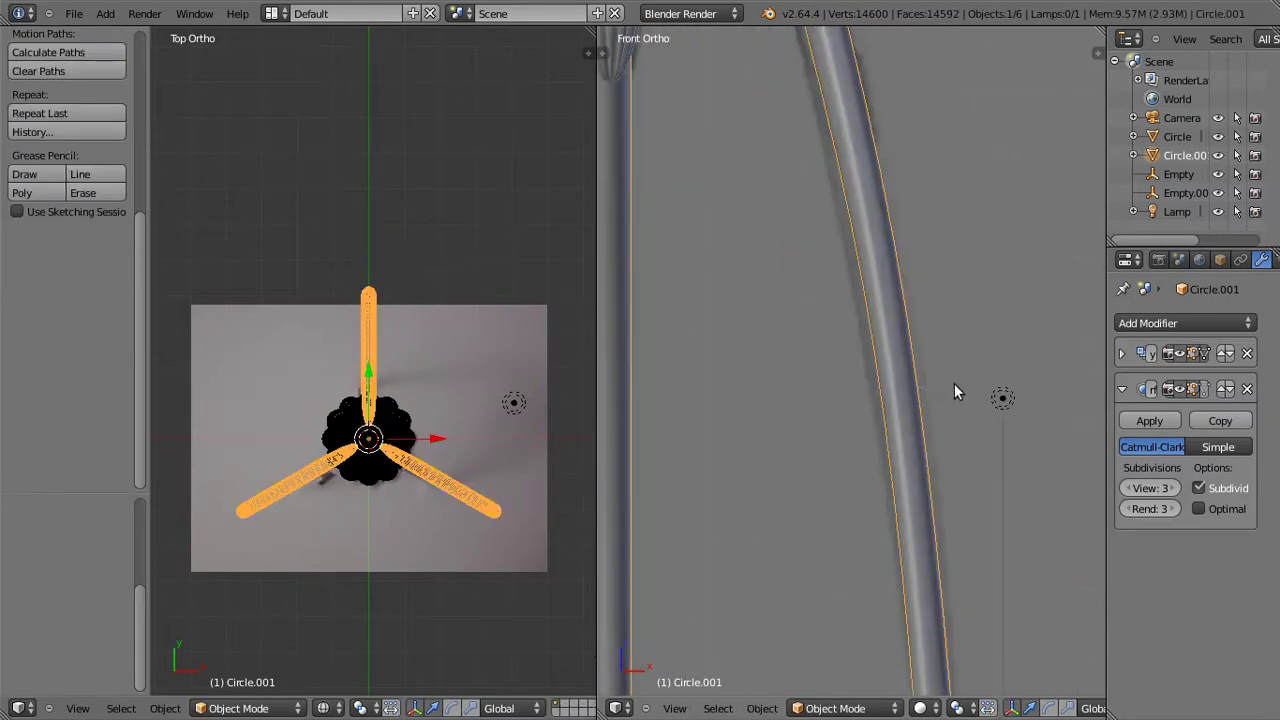
key("Tab")
scroll(866, 130, "down", 3)
Step: Box-select the hub vertices and scale them along the Z axis
key("b")
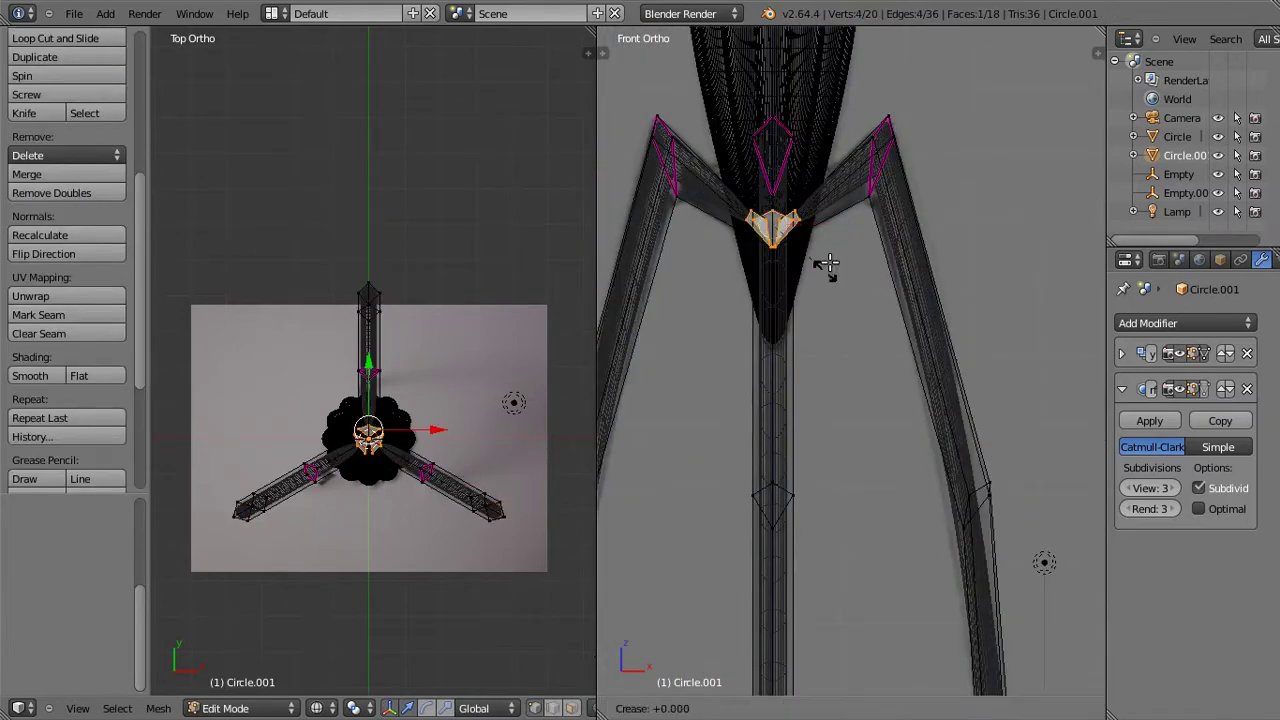
scroll(828, 384, "up", 4)
key("s")
key("z")
key("z")
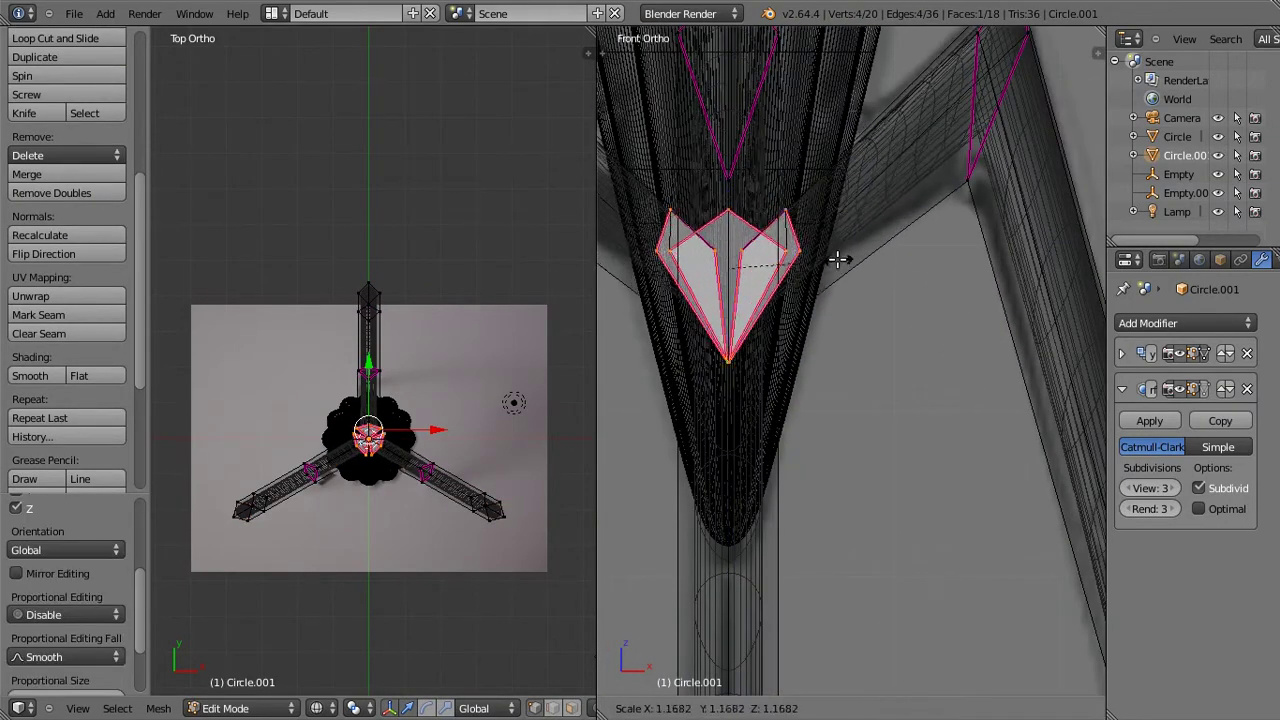
left_click(870, 228)
scroll(829, 346, "down", 3)
scroll(471, 523, "up", 3)
scroll(871, 220, "down", 2)
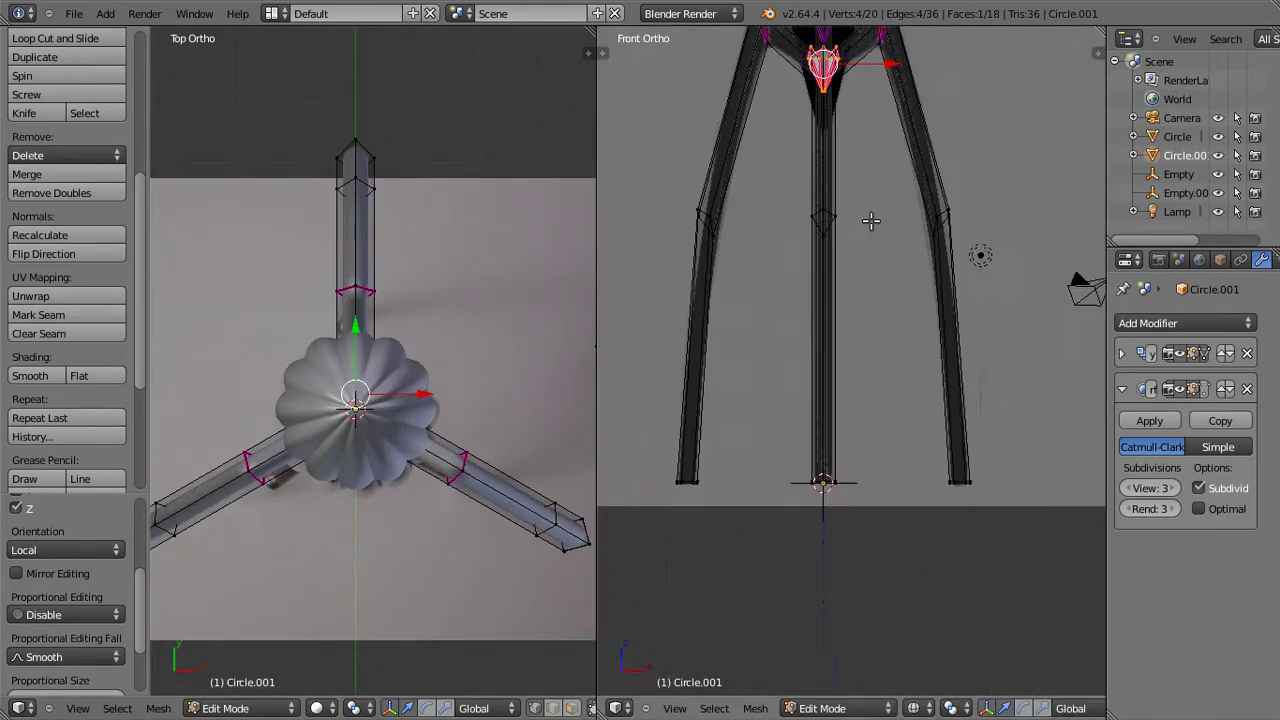
Step: Stretch the knee vertices along local Z in a full-screen front view
key("ctrl+Up")
key("Tab")
scroll(829, 114, "down", 3)
scroll(789, 357, "up", 3)
scroll(637, 377, "up", 2)
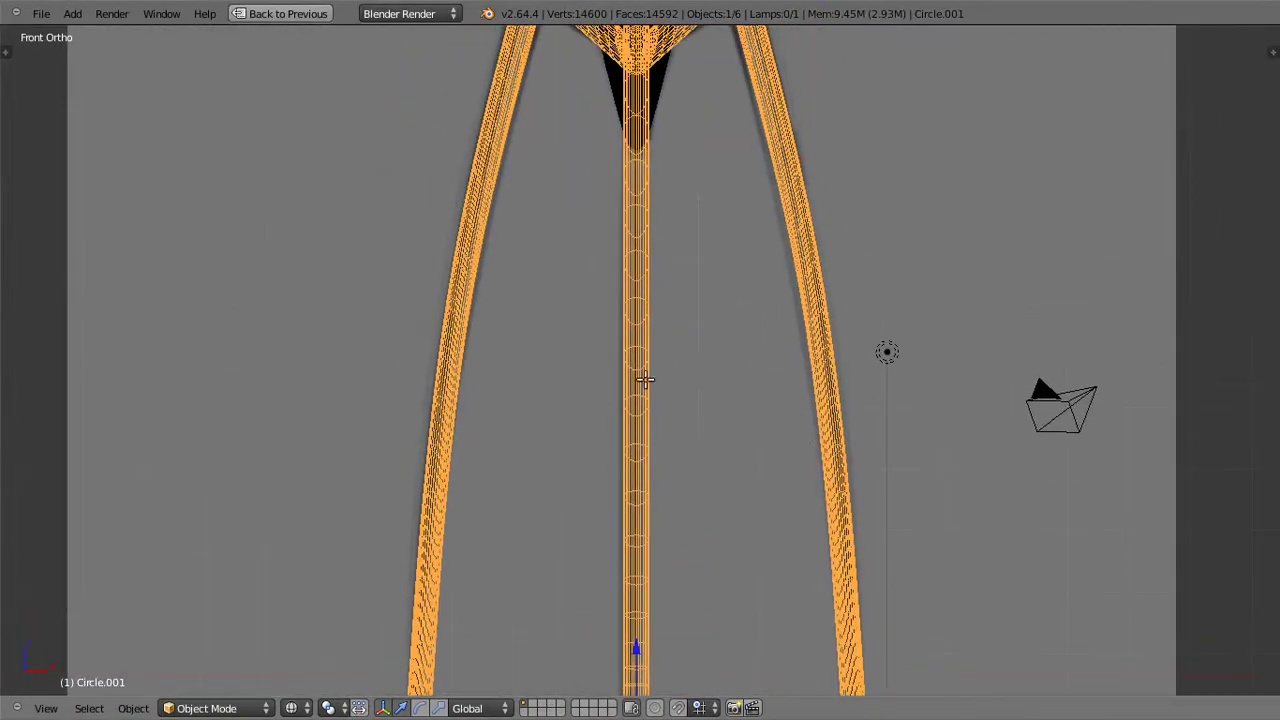
key("Tab")
key("s")
key("z")
key("z")
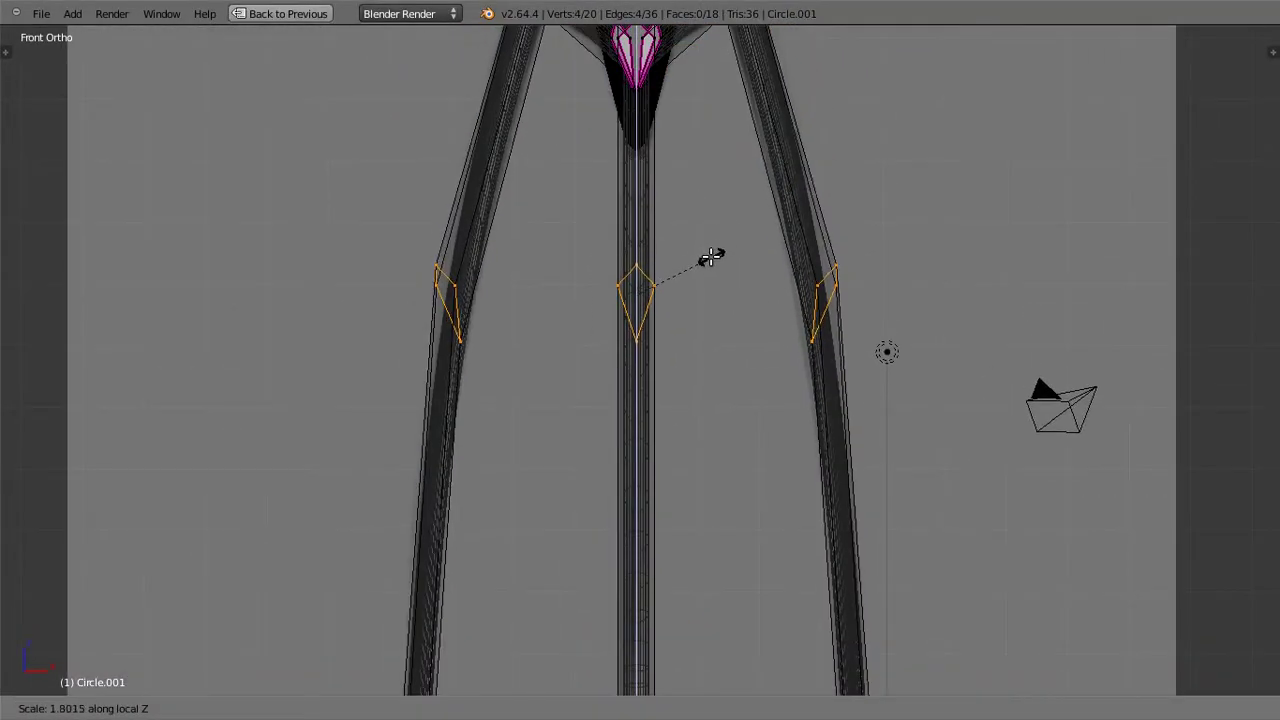
left_click(710, 258)
Step: Inspect the smoothed juicer, then adjust the edge crease in front orthographic view
key("Tab")
scroll(724, 327, "down", 1)
key("ctrl+Up")
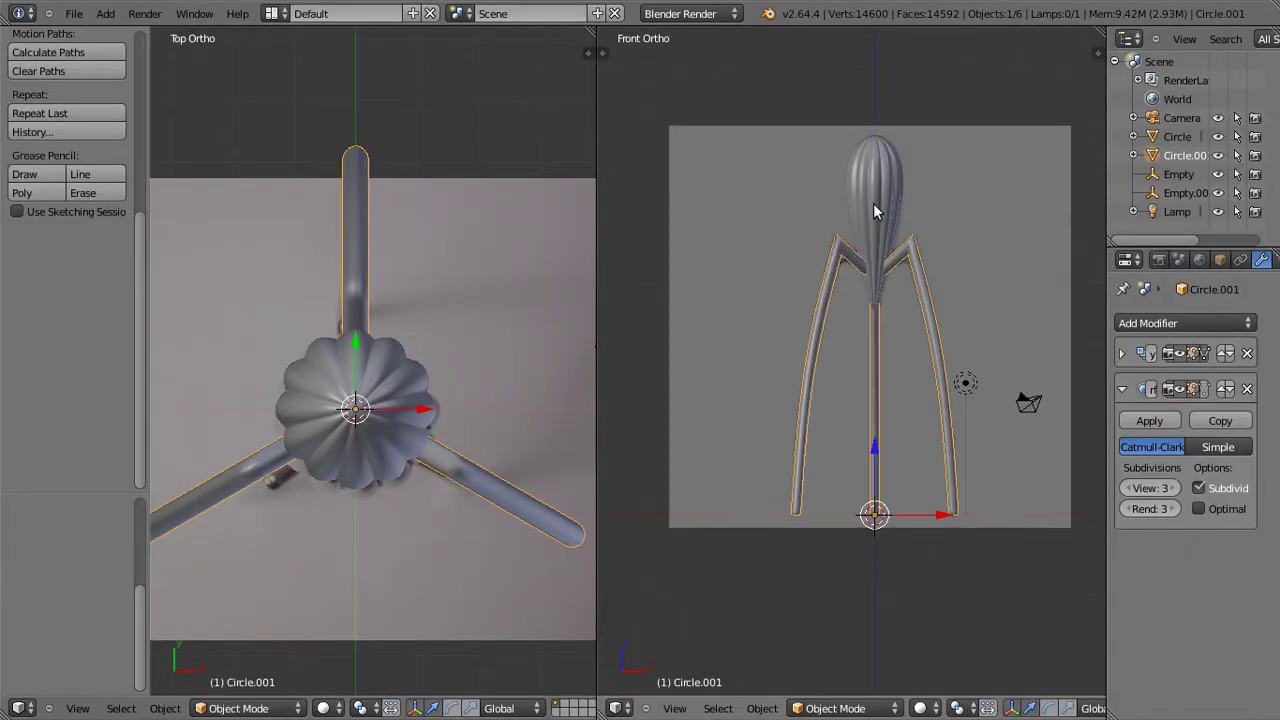
mouse_move(873, 203)
middle_mouse_down()
mouse_move(863, 262)
mouse_move(831, 289)
mouse_move(943, 289)
middle_mouse_up()
key("Tab")
key("KP_1")
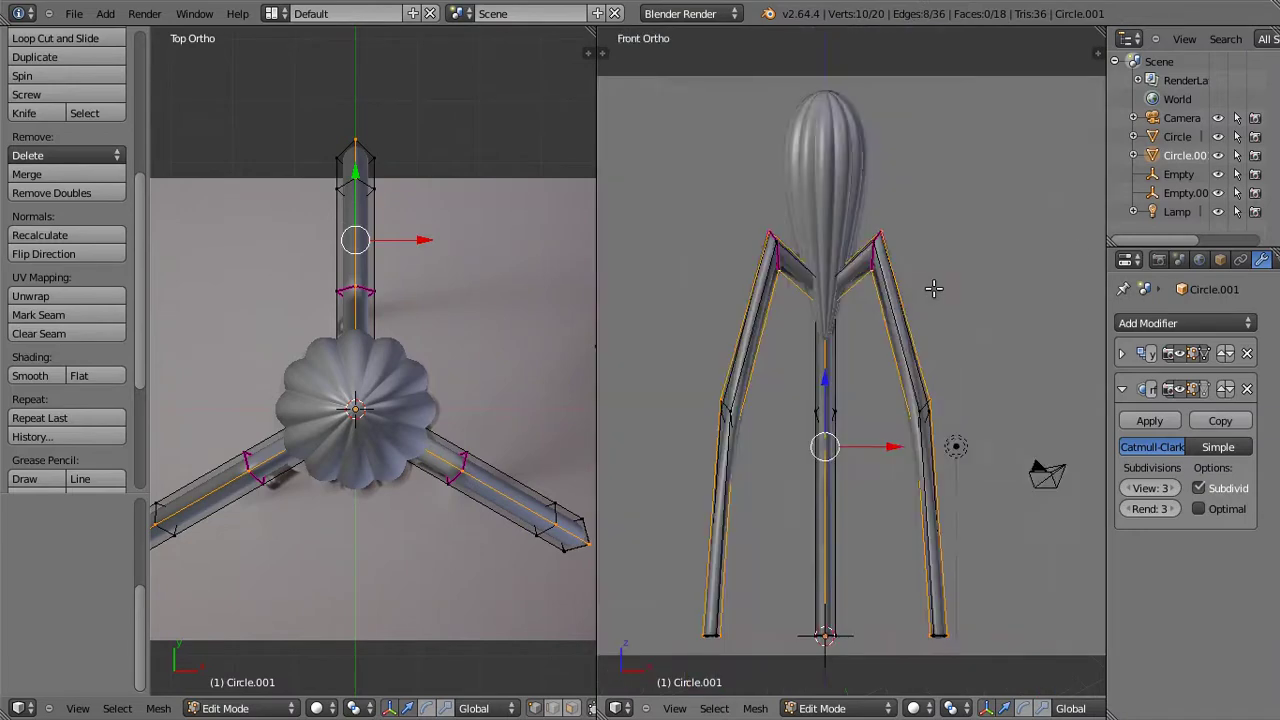
scroll(923, 305, "up", 4)
key("shift+e")
left_click(926, 290)
Step: Select an edge at a leg's top joint and review the final smoothed legs in perspective
key("n")
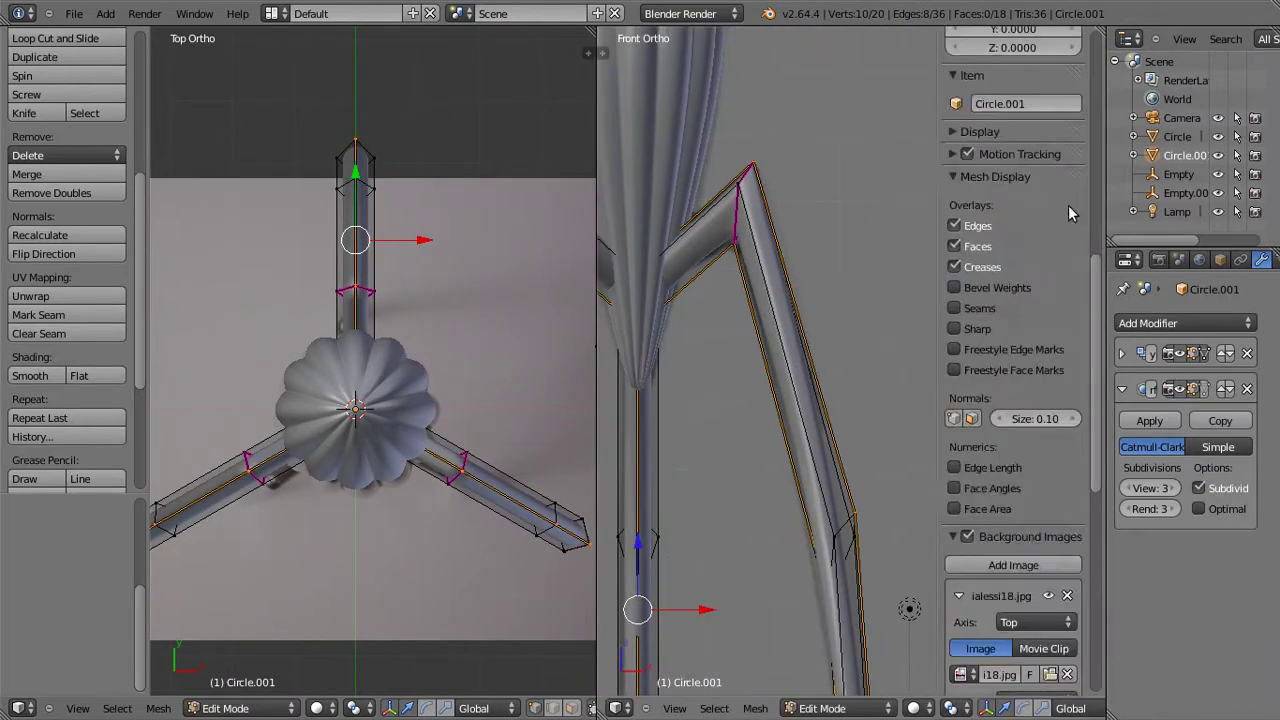
middle_click_drag(926, 290, 892, 256)
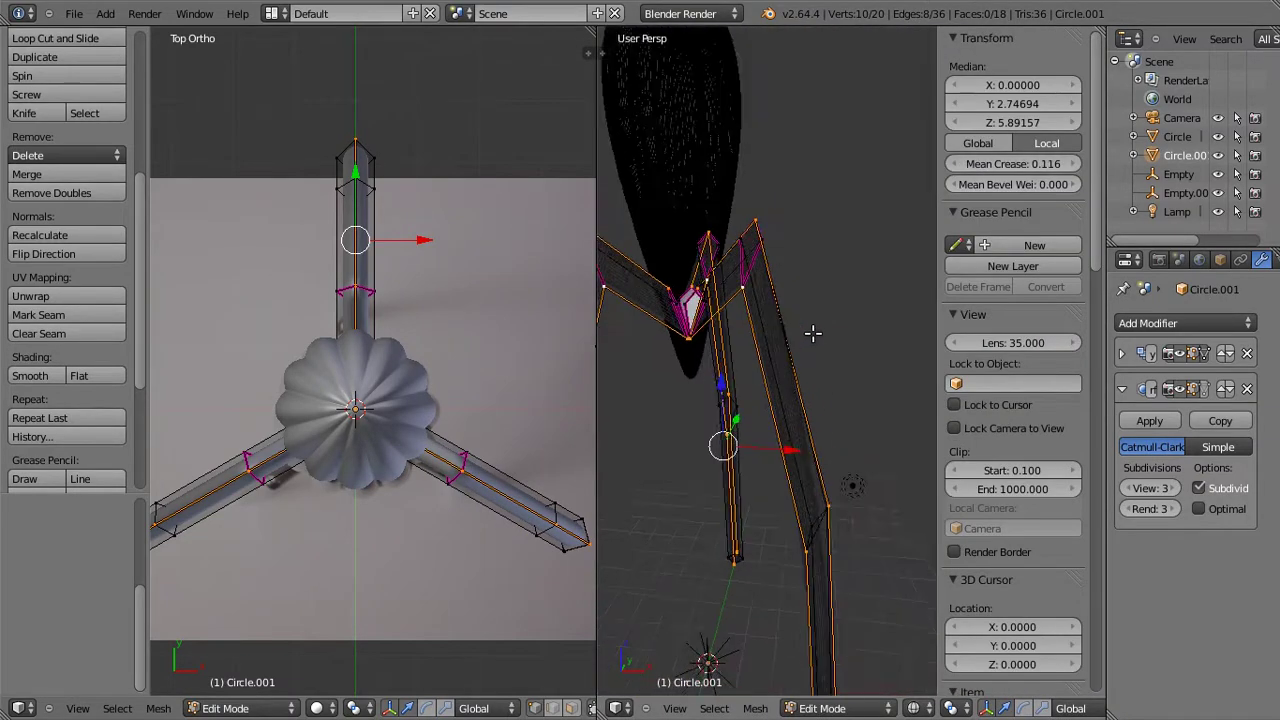
key("Tab")
scroll(892, 256, "down", 4)
scroll(747, 231, "up", 5)
key("Tab")
scroll(790, 190, "down", 2)
right_click(720, 314)
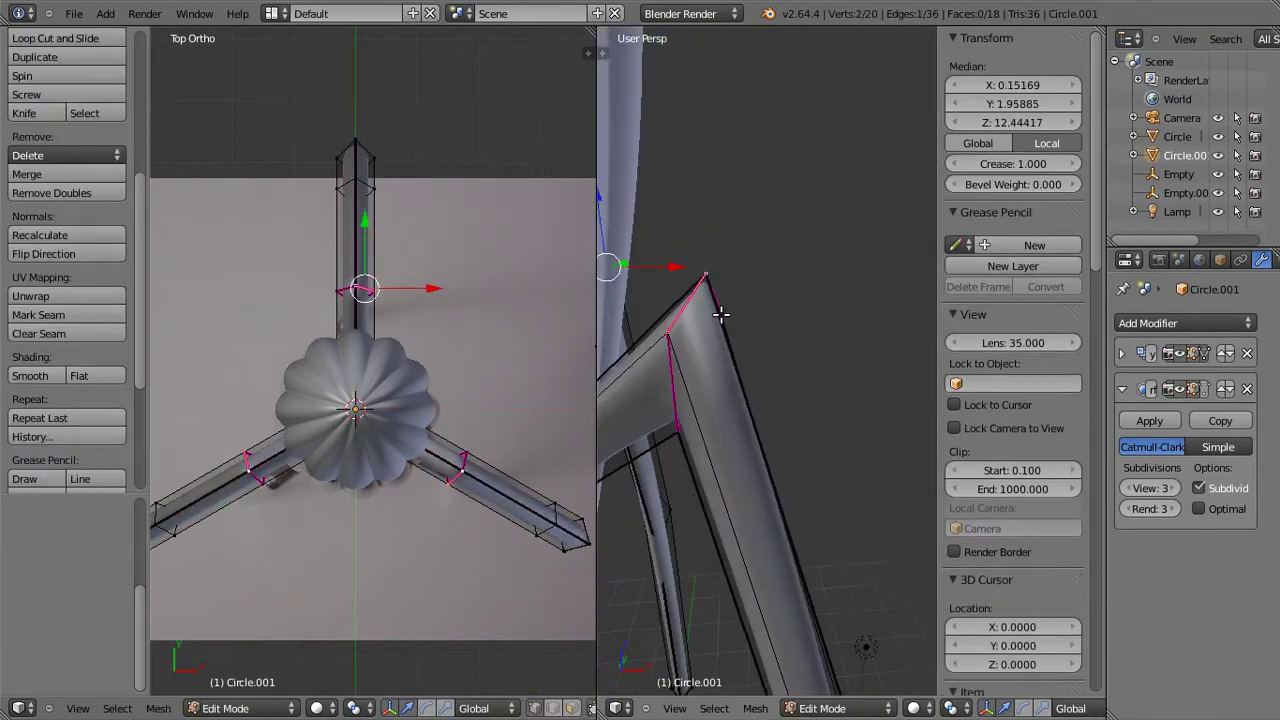
key("Tab")
key("n")
key("t")
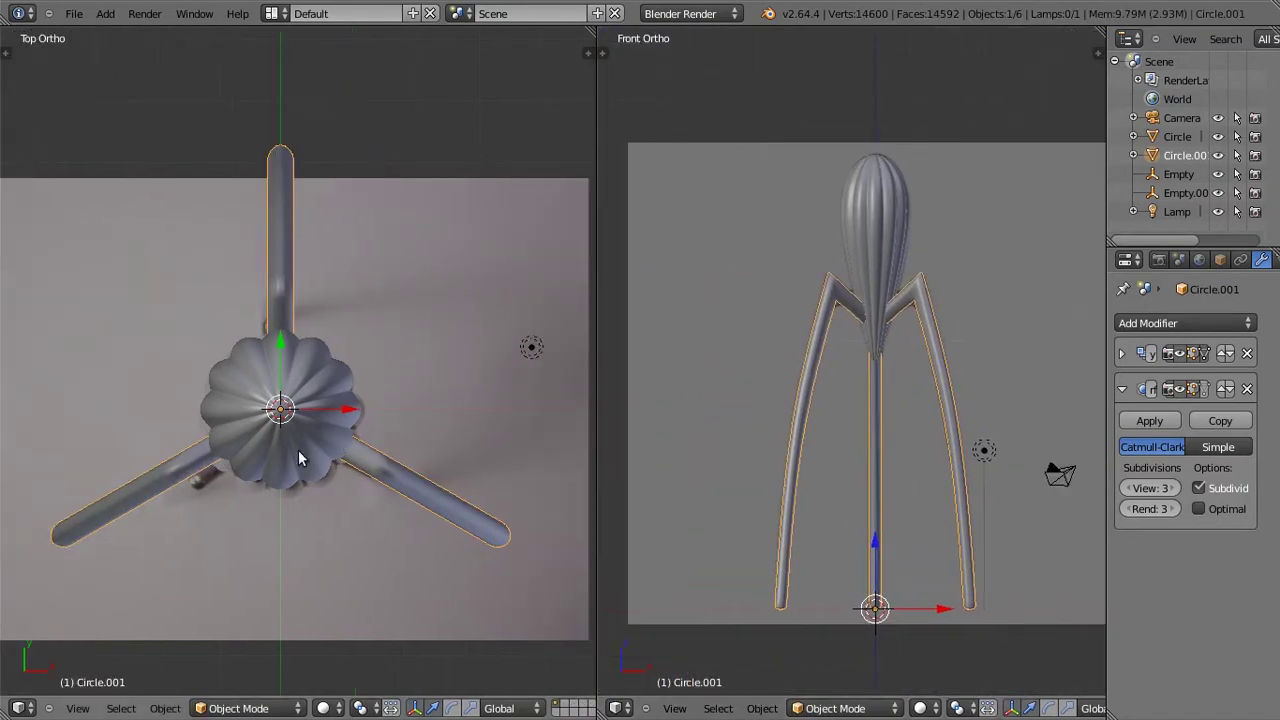
middle_click_drag(314, 403, 389, 340)
Step: Add a scaled floor plane and extrude its back edge up into a wall
key("ctrl+Up")
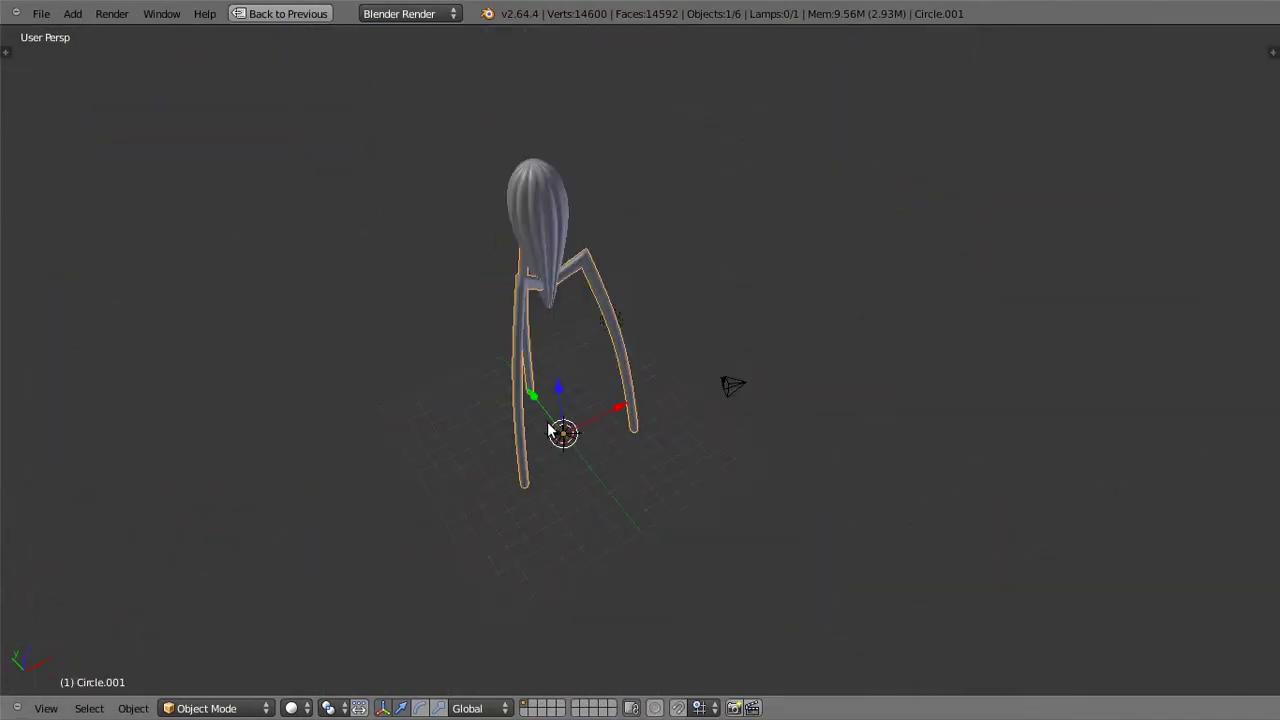
key("shift+a")
key("s")
left_click(671, 450)
key("Tab")
key("e")
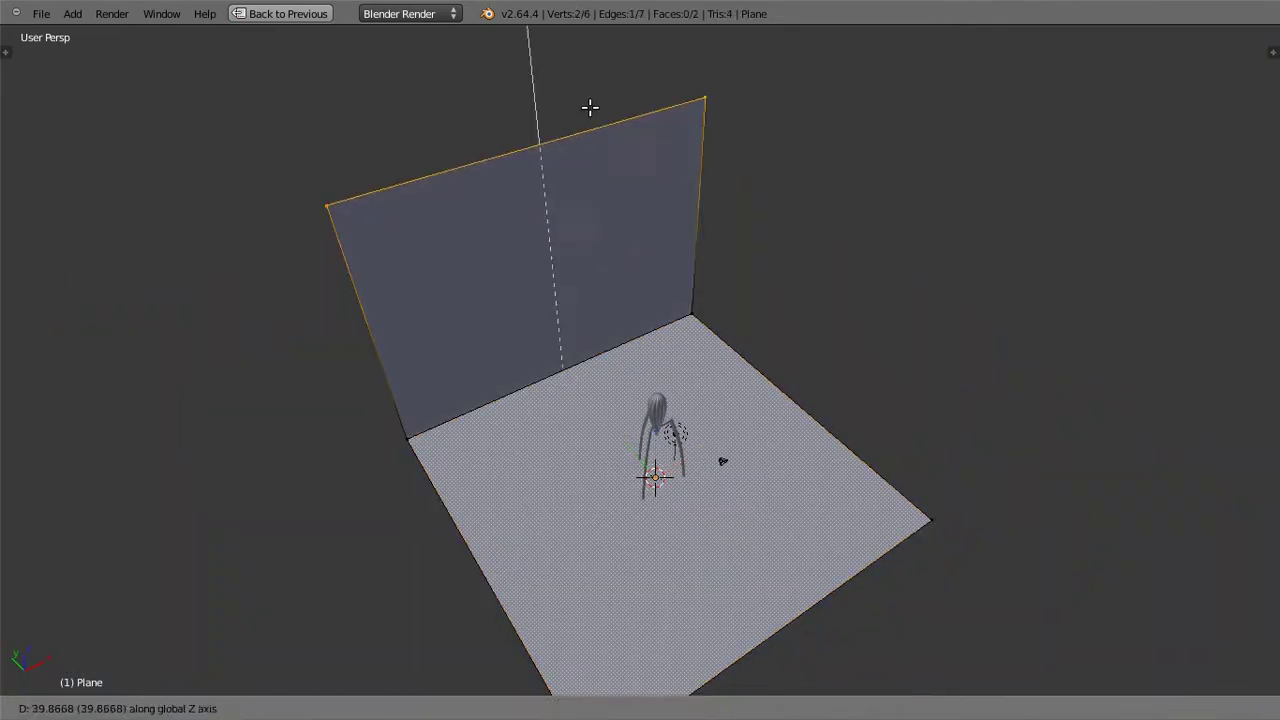
left_click(589, 106)
key("Tab")
Step: Add a Subdivision Surface modifier to the backdrop and loop-cut it near the wall base
key("ctrl+Up")
left_click(1185, 323)
left_click(860, 631)
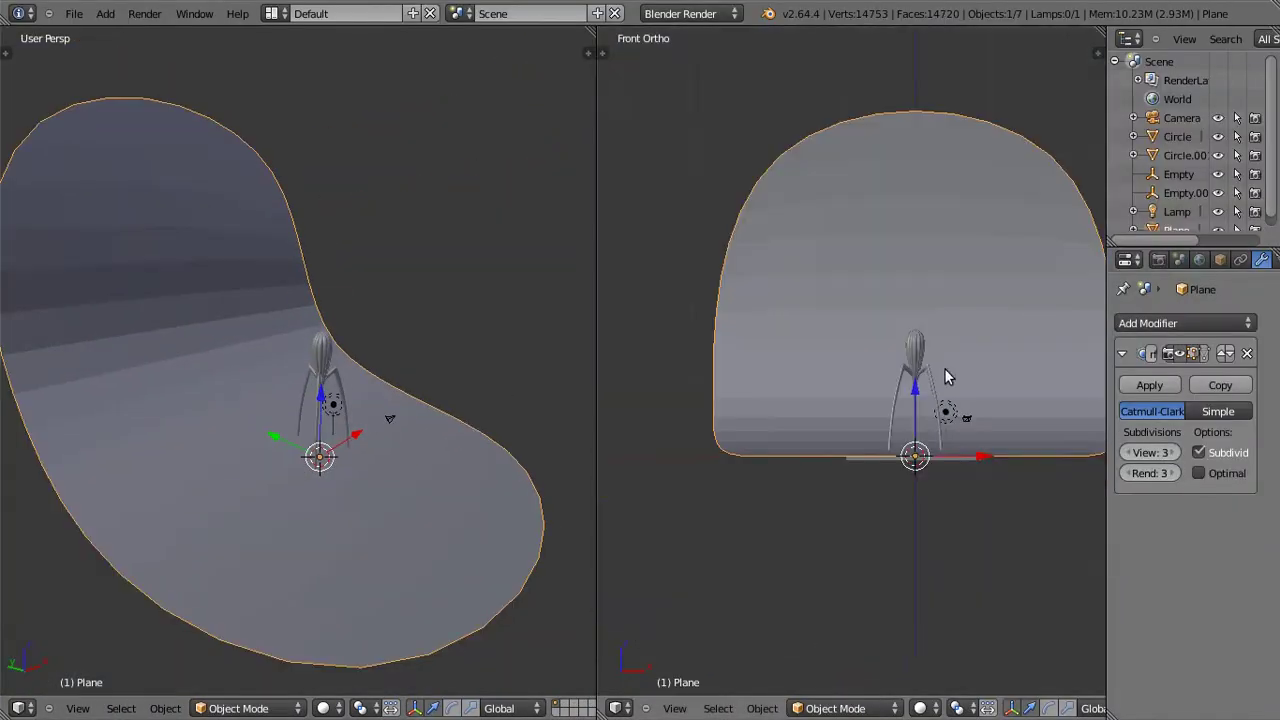
key("Tab")
key("ctrl+r")
left_click(300, 277)
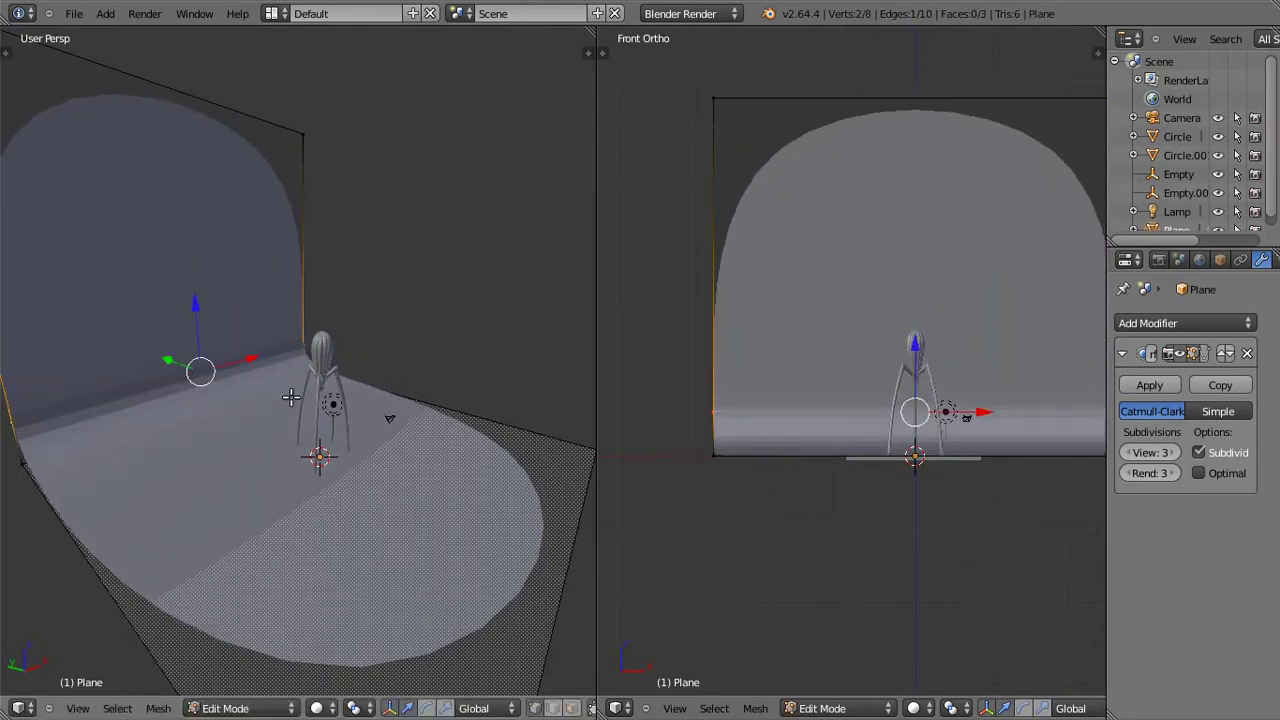
left_click(287, 214)
Step: Select all backdrop geometry, then return to Object Mode and deselect the backdrop
key("a")
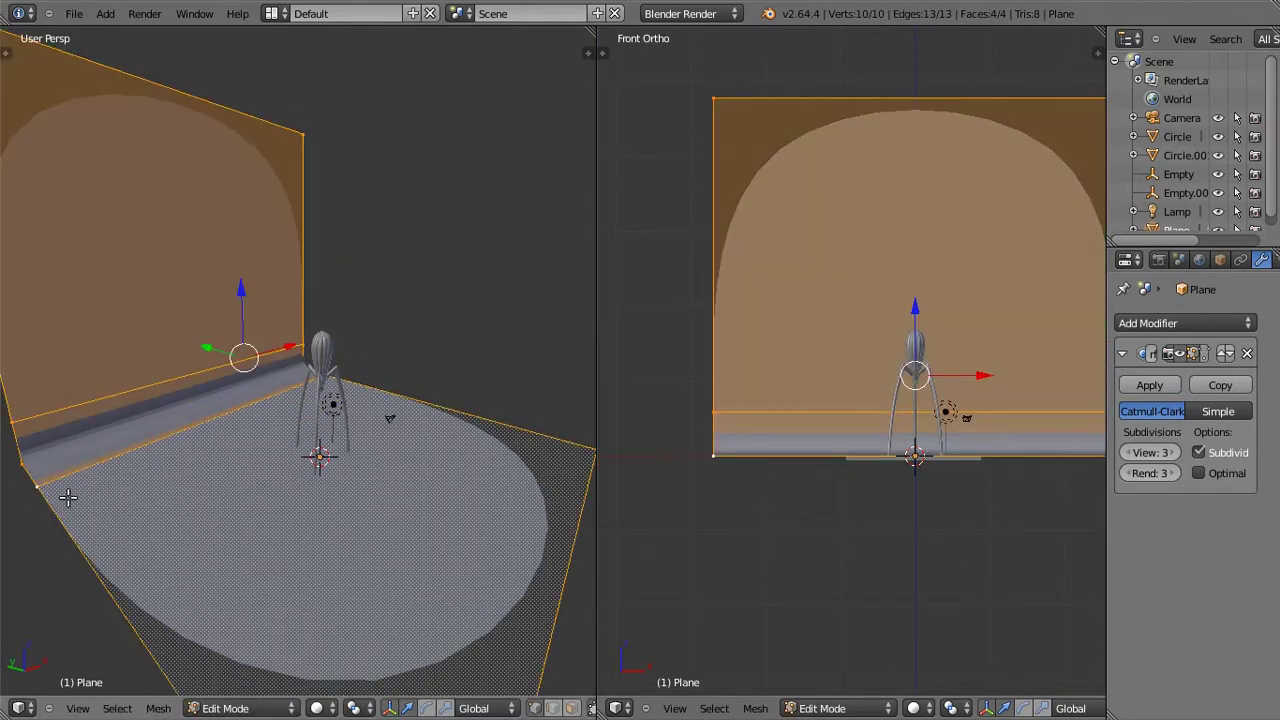
key("ctrl+Tab")
mouse_move(55, 505)
middle_mouse_down()
mouse_move(184, 409)
mouse_move(440, 457)
middle_mouse_up()
key("Escape")
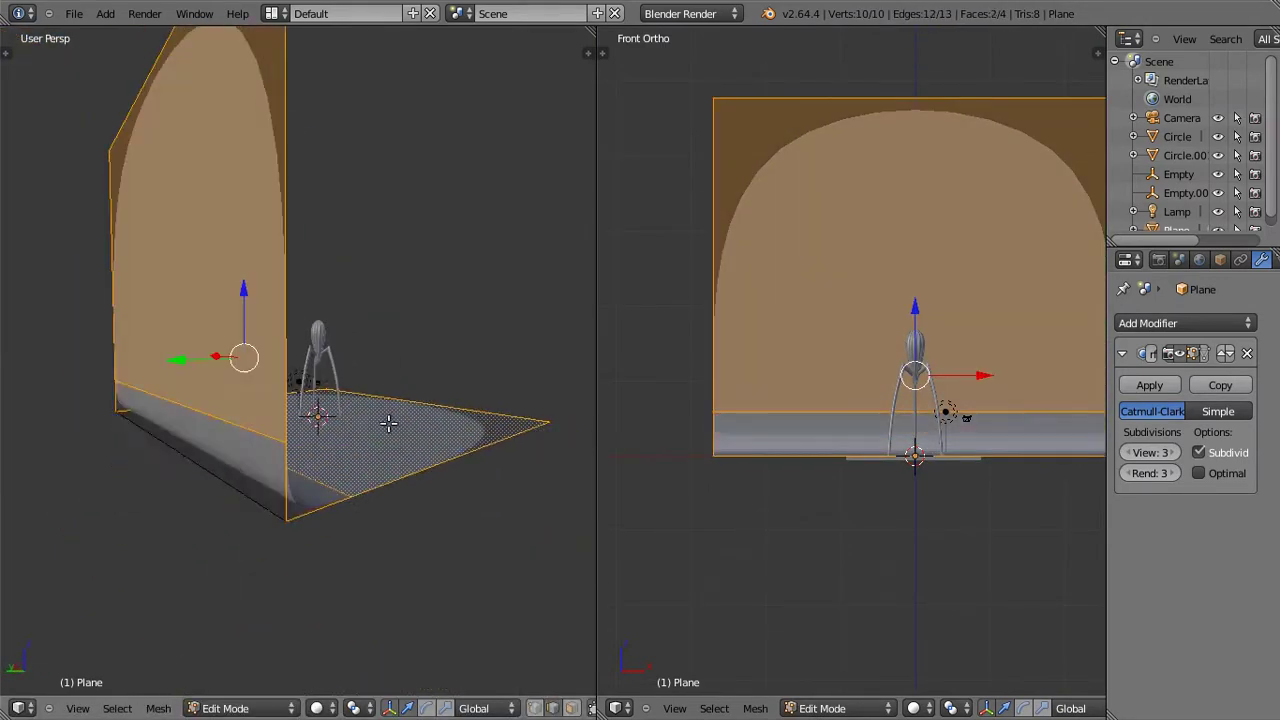
key("Tab")
key("t")
key("Tab")
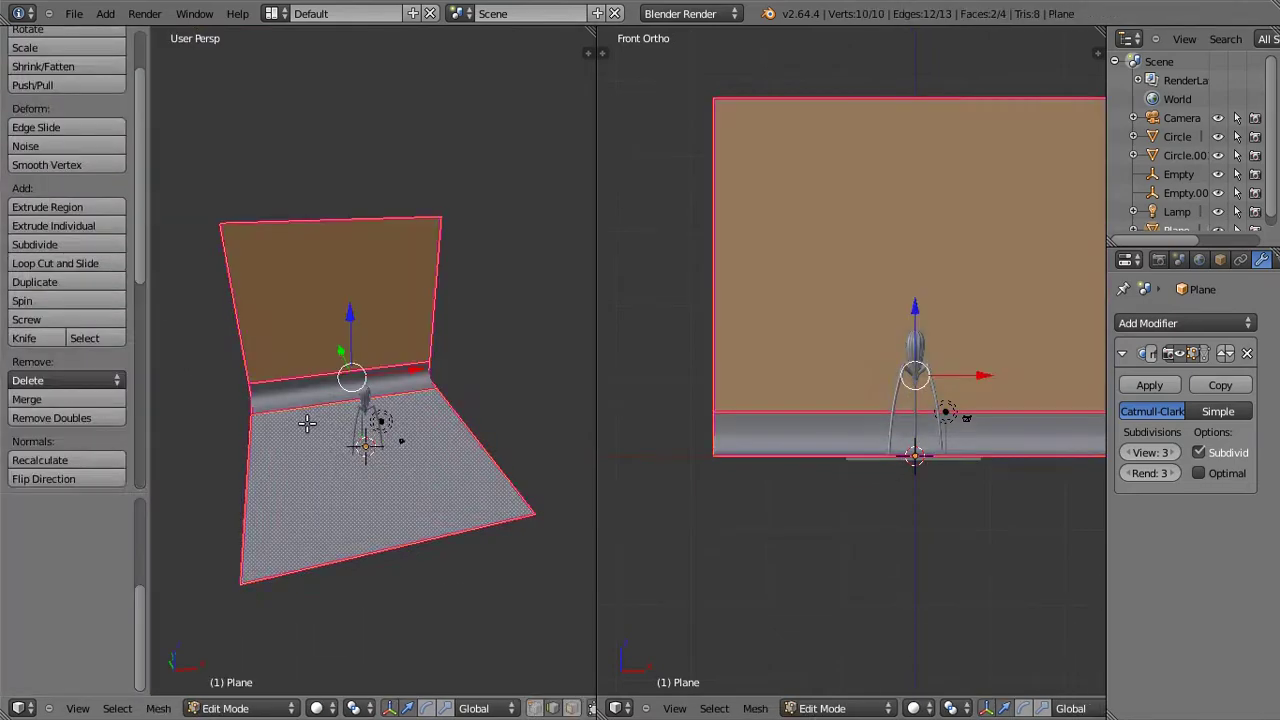
key("Tab")
scroll(858, 372, "up", 3)
Step: Look through the scene camera via the 'camera' search and raise it along Z
key("space")
type("camera")
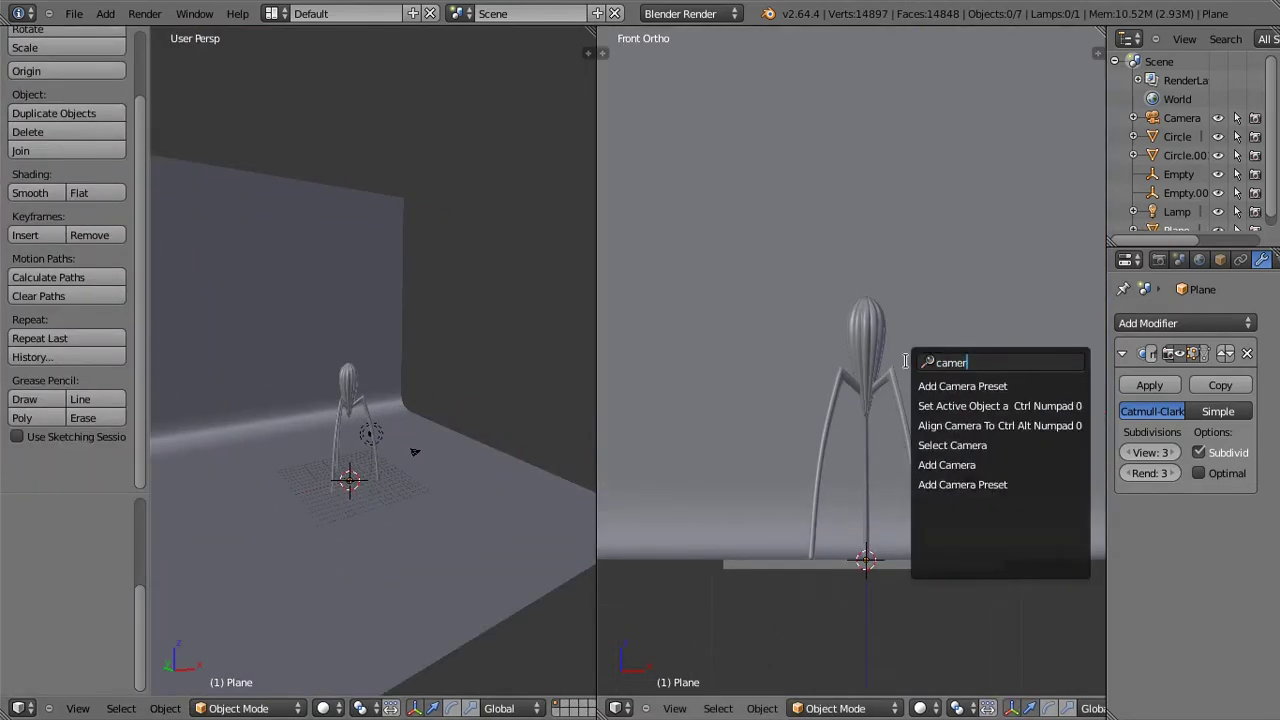
left_click(1010, 424)
key("g")
key("z")
key("z")
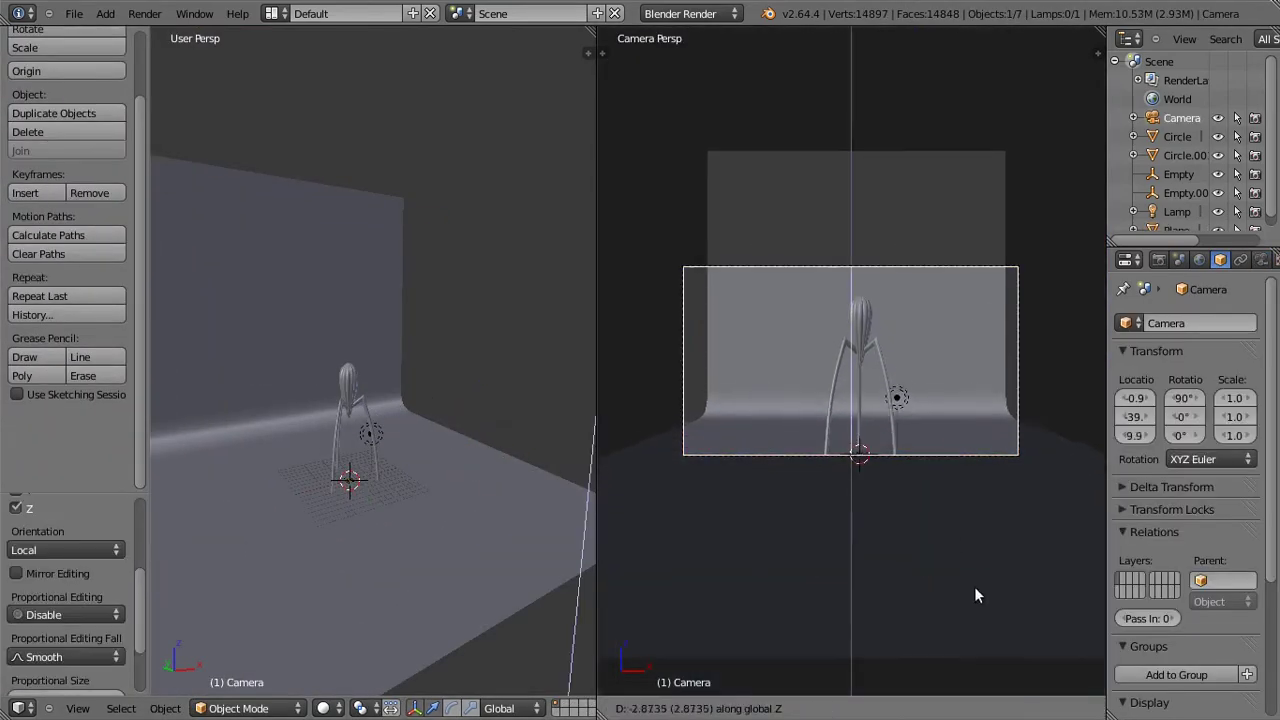
left_click(974, 586)
Step: Delete the lamp and fit the camera frame to the view
right_click(812, 384)
key("s")
key("Escape")
right_click(370, 432)
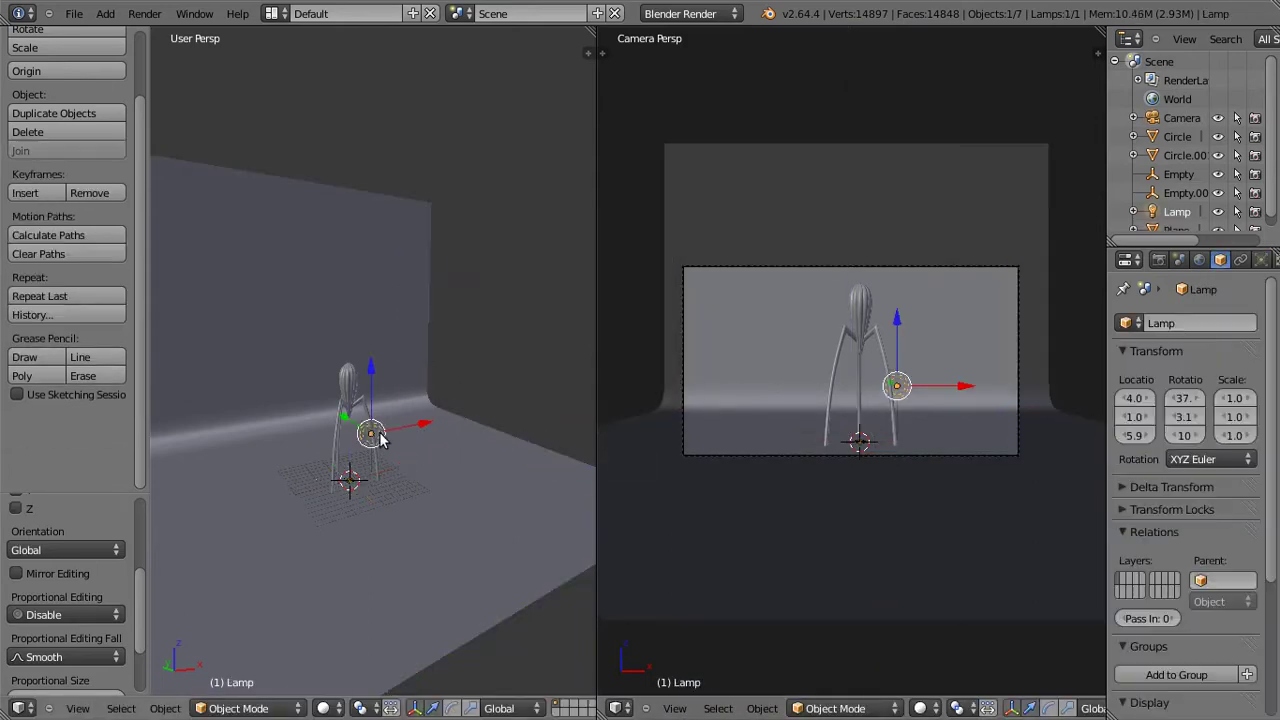
key("Delete")
scroll(330, 480, "up", 3)
key("t")
middle_click_drag(340, 449, 451, 349)
scroll(480, 431, "up", 3)
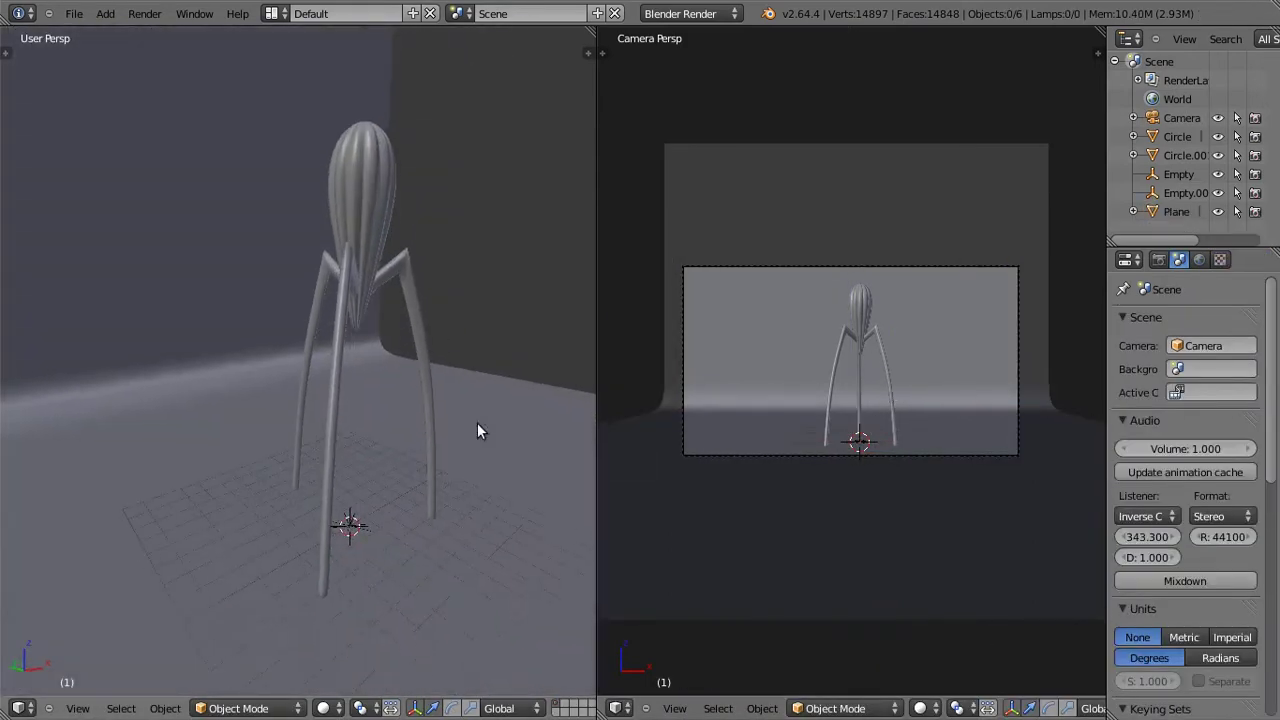
key("Home")
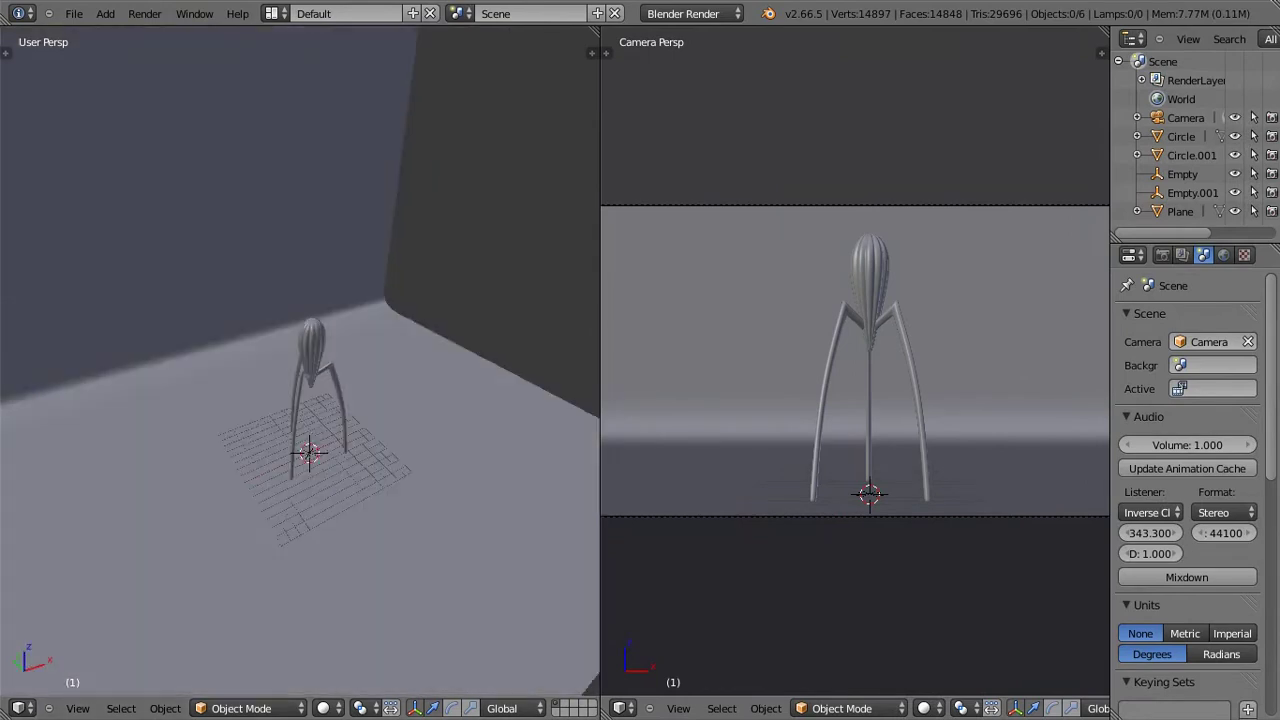
Step: Add a plane, raise it, and switch to Cycles with a rendered viewport preview
key("shift+a")
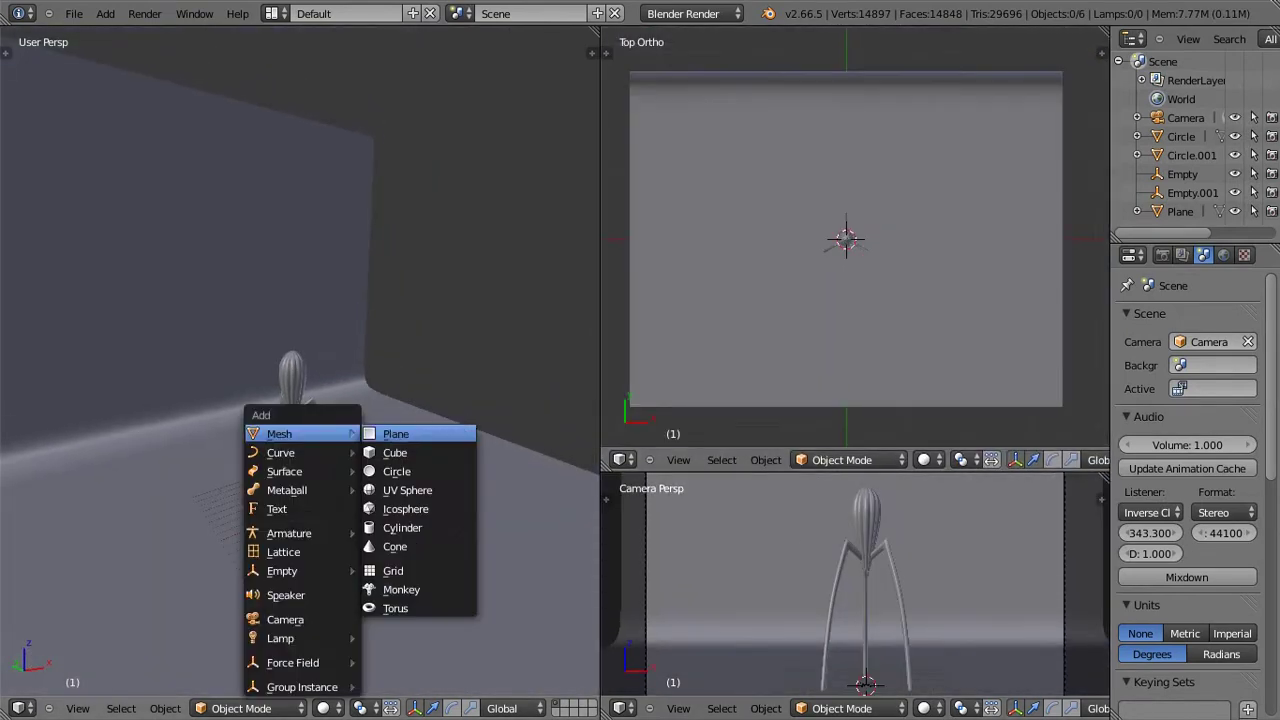
left_click(471, 429)
key("g")
key("z")
left_click_drag(600, 250, 690, 250)
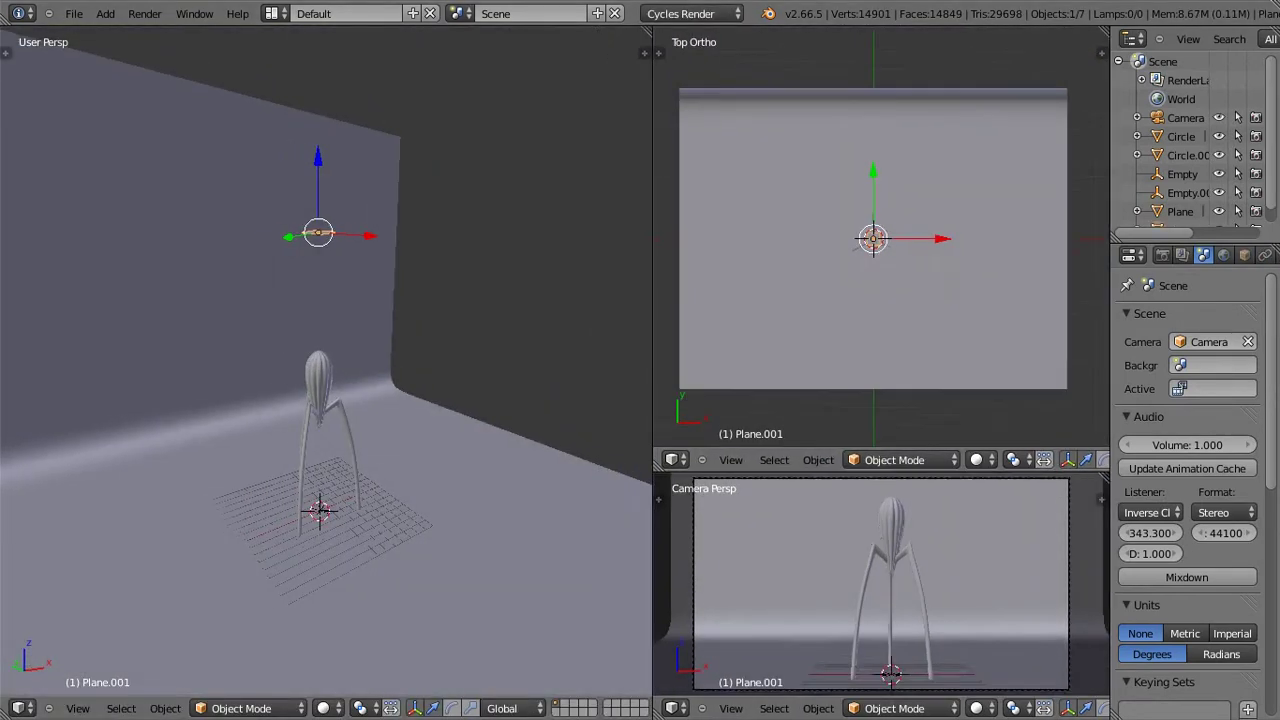
left_click(1014, 708)
left_click(1057, 586)
Step: Give the plane a new Emission material so it emits light
left_click(1270, 255)
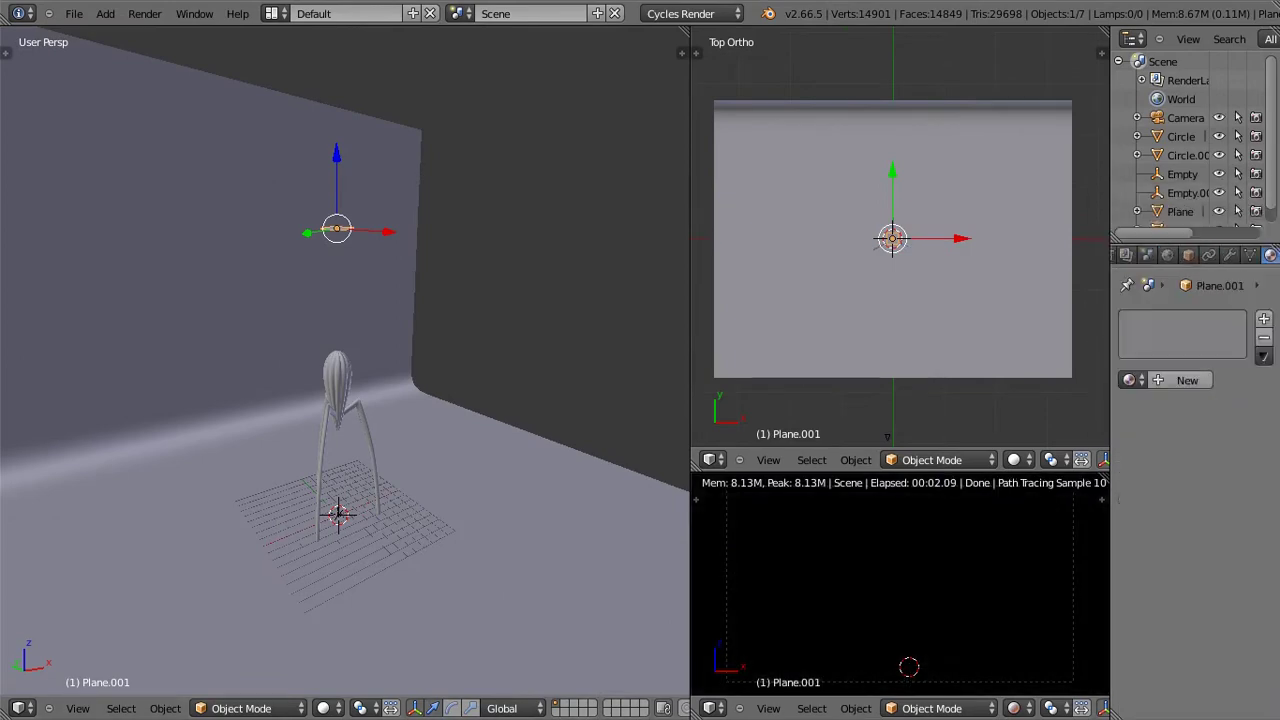
left_click(1183, 380)
left_click(1155, 366)
left_click(1208, 544)
left_click(1100, 470)
Step: Scale the light plane, stretch it along Y, tilt it on X, and reposition it
key("s")
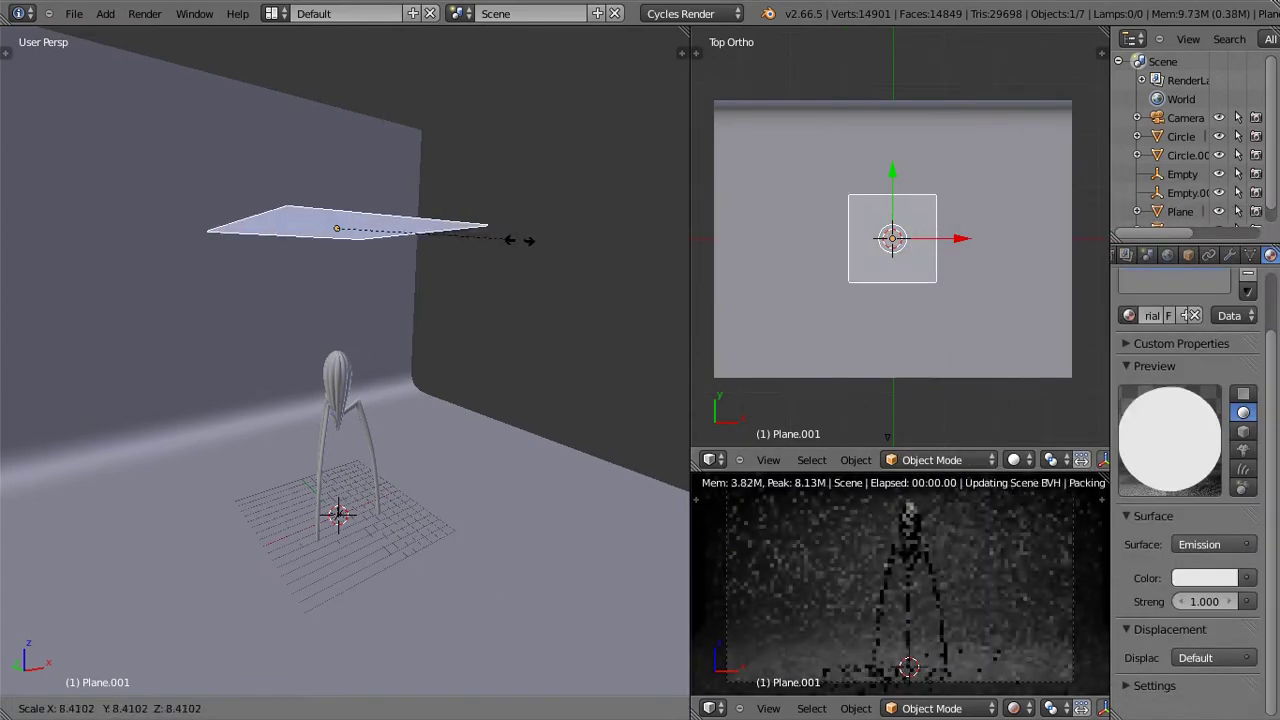
left_click(520, 240)
key("s")
key("y")
left_click(985, 208)
key("r")
key("x")
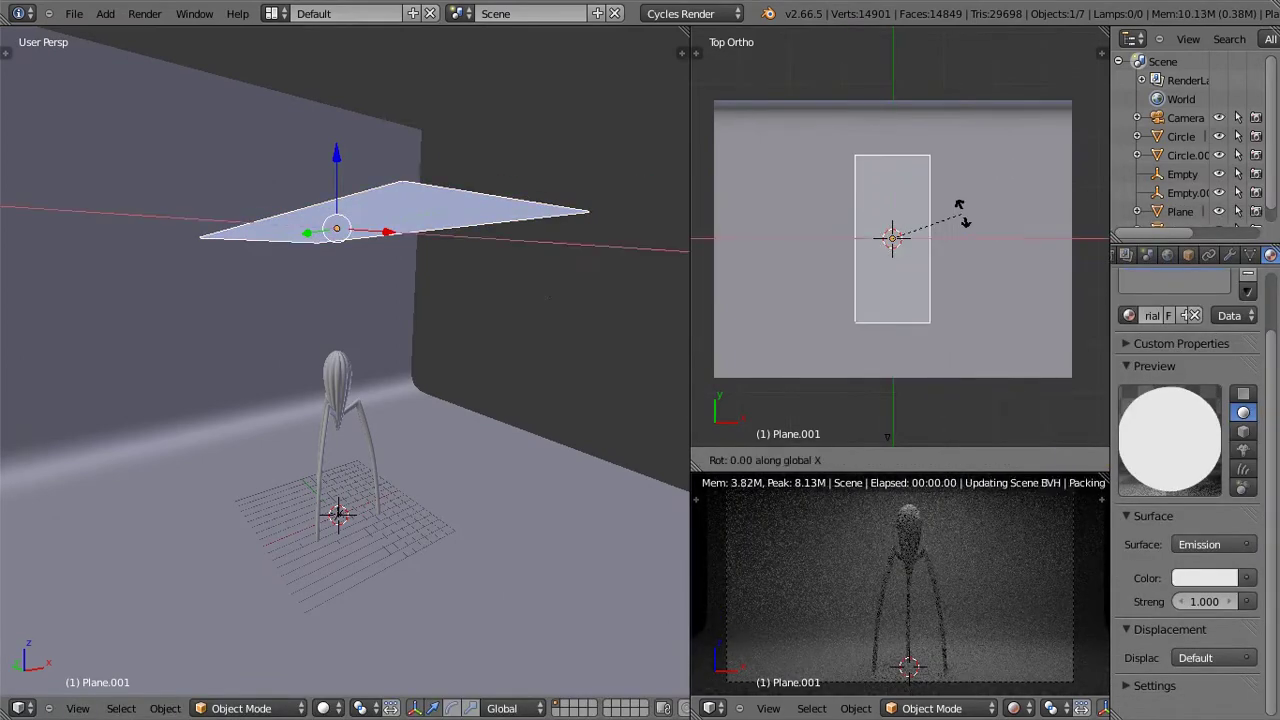
left_click(971, 271)
key("g")
left_click(1071, 311)
Step: Turn the panel, narrow it along Y, and set its emission strength to 6.910
key("r")
left_click(1057, 183)
key("s")
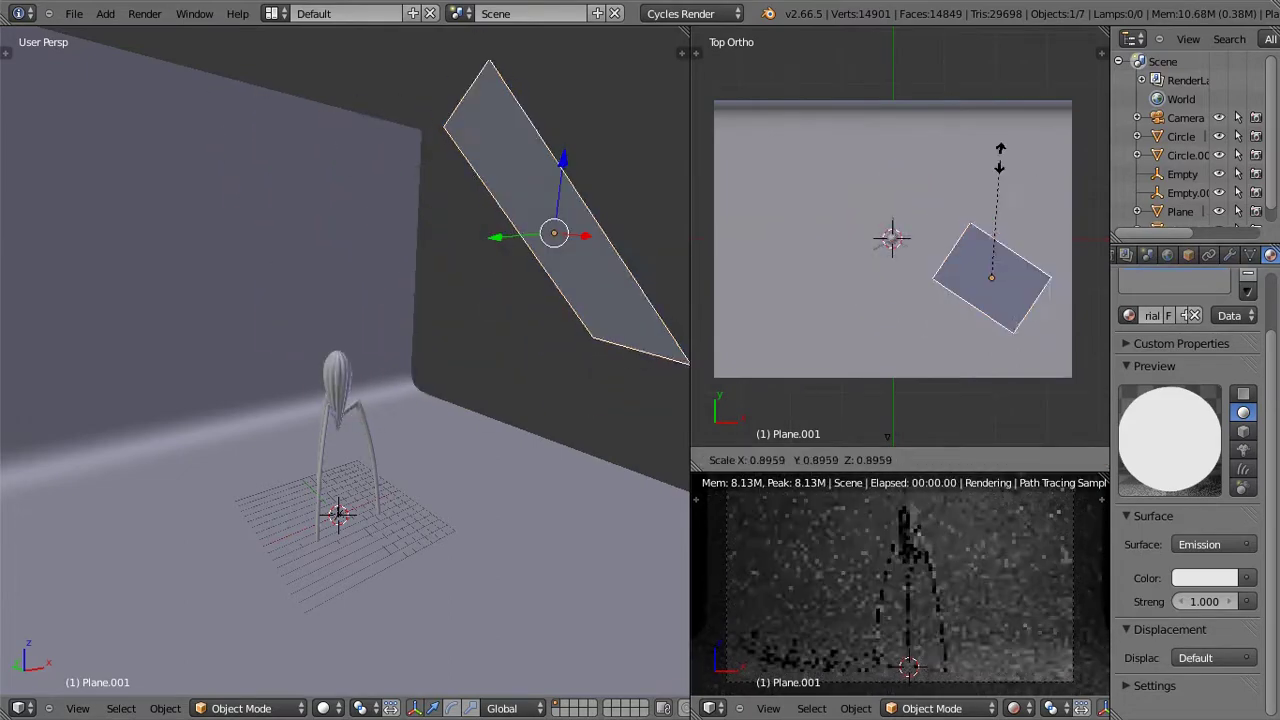
key("y")
left_click(1006, 177)
left_click_drag(1204, 601, 1230, 601)
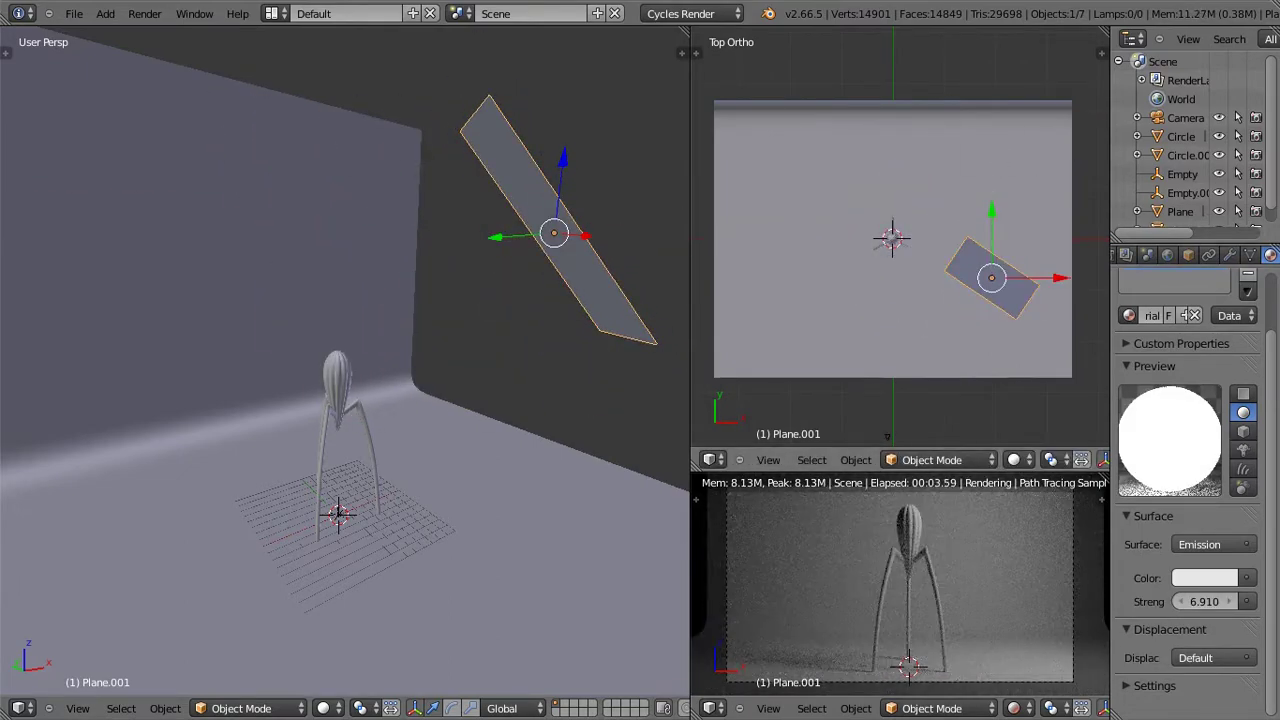
Step: Duplicate the light panel to the left and rotate the copy toward the juicer
key("shift+d")
left_click(800, 300)
key("r")
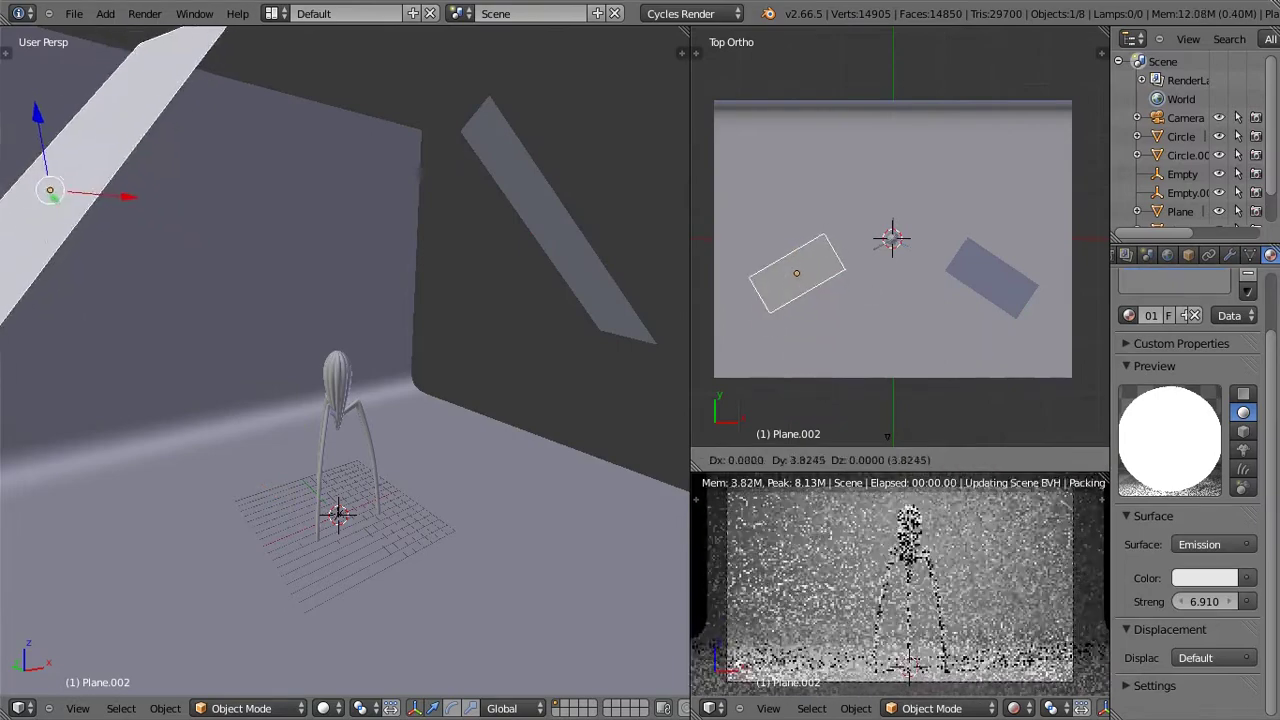
left_click(830, 392)
Step: Select the juicer's head and legs, review their material, then undo two recent changes
left_click(1188, 155)
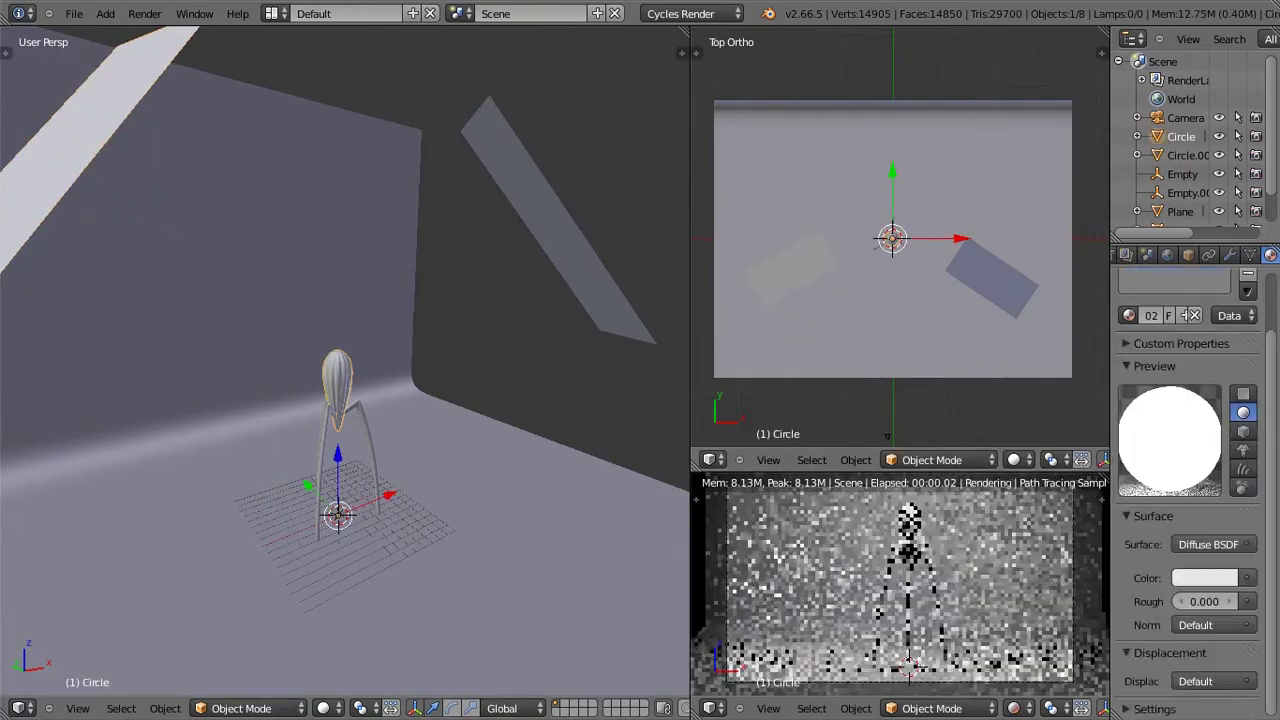
left_click(1208, 609)
scroll(1190, 500, "down", 3)
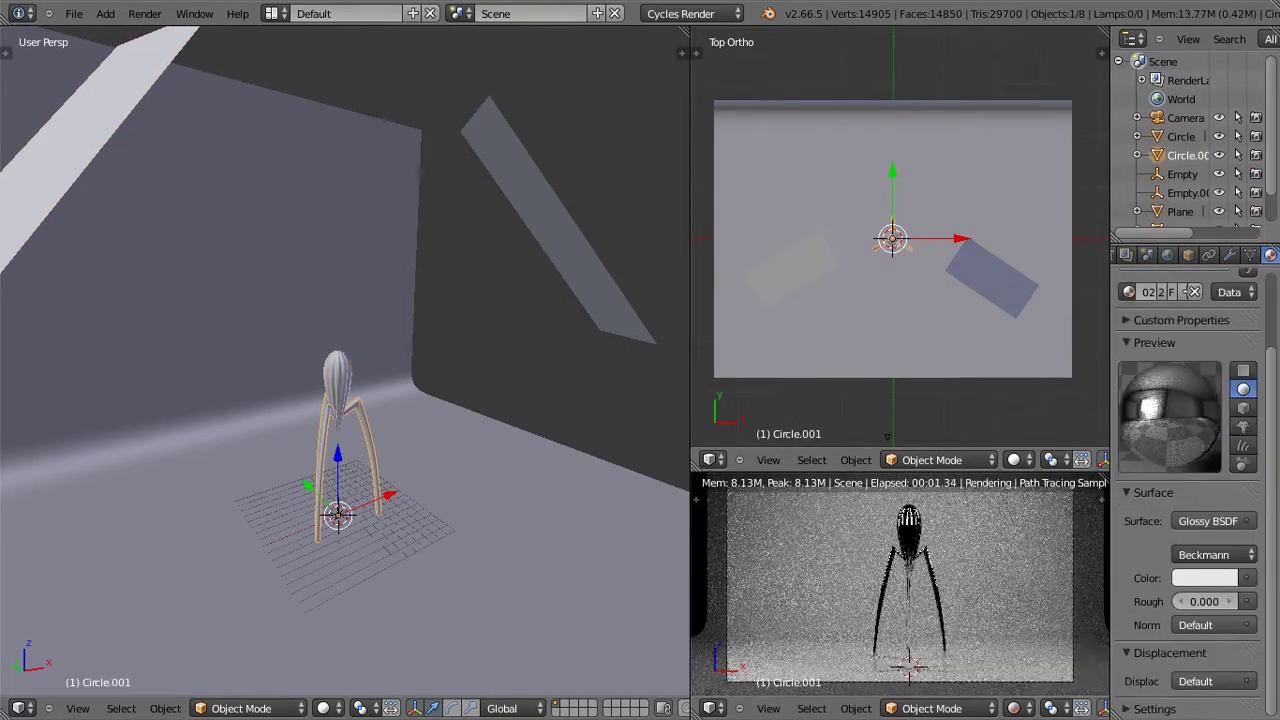
scroll(866, 483, "down", 1)
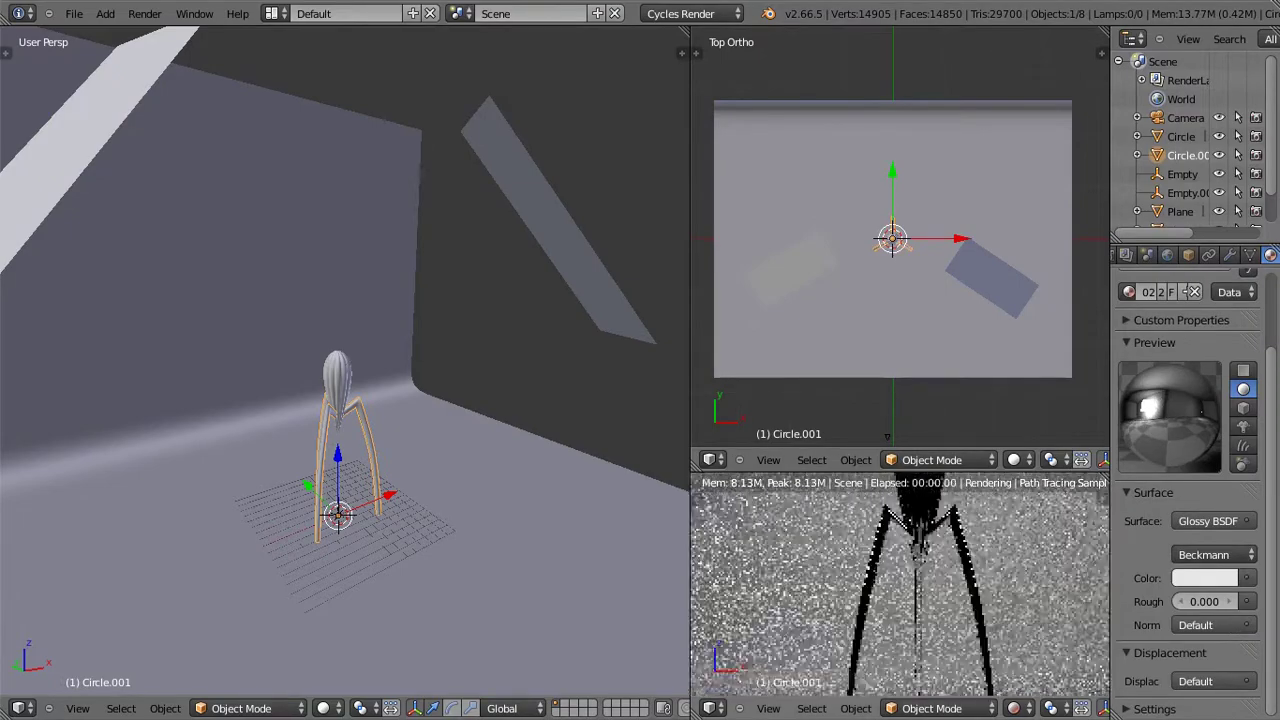
key("ctrl+z")
key("ctrl+z")
key("ctrl+z")
key("ctrl+z")
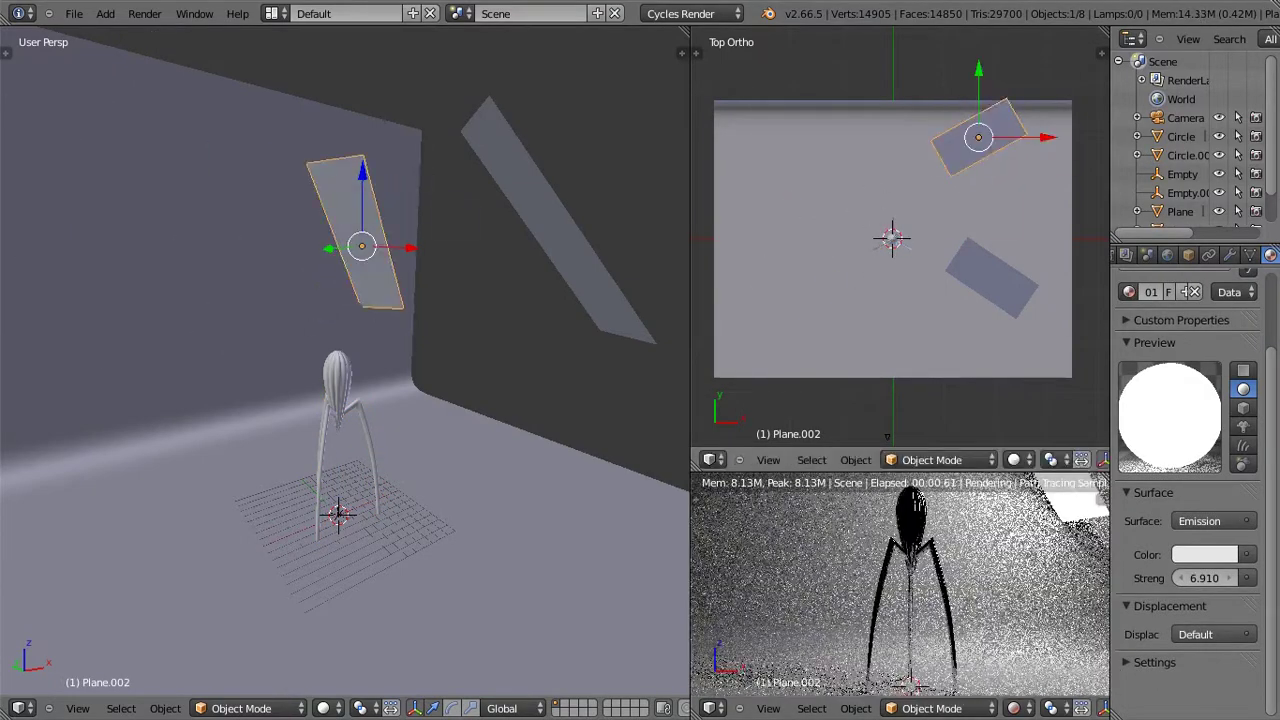
key("ctrl+z")
key("ctrl+z")
key("ctrl+z")
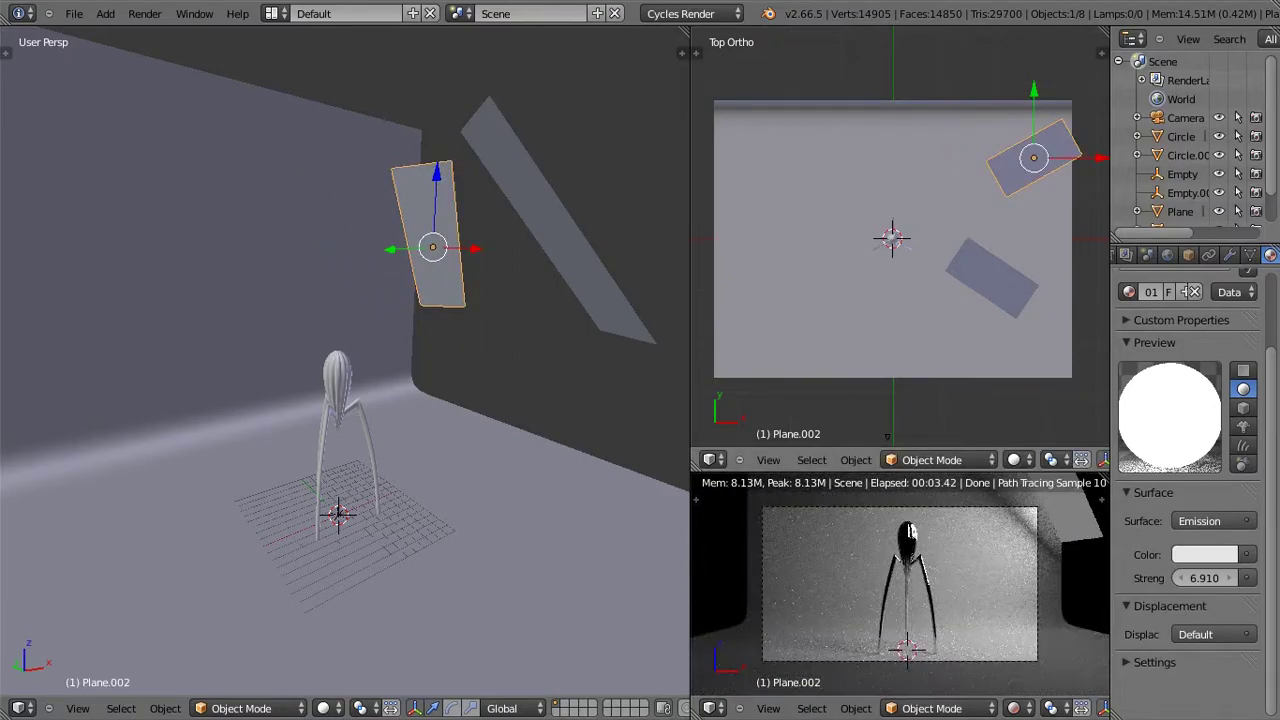
Step: Add a wide emissive strip stretched along X, placed at the back, with strength 4.200
key("shift+a")
left_click(930, 245)
key("s")
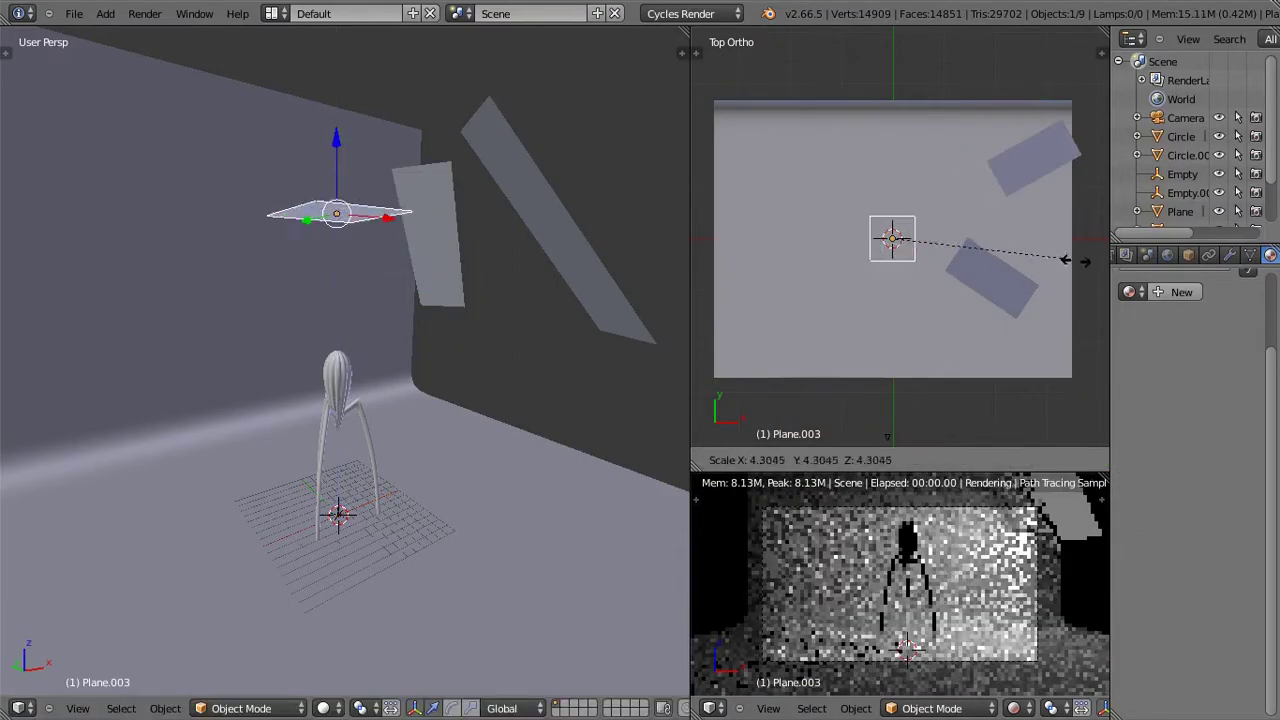
key("x")
left_click(1065, 259)
left_click(1129, 291)
key("g")
left_click(1050, 130)
key("r")
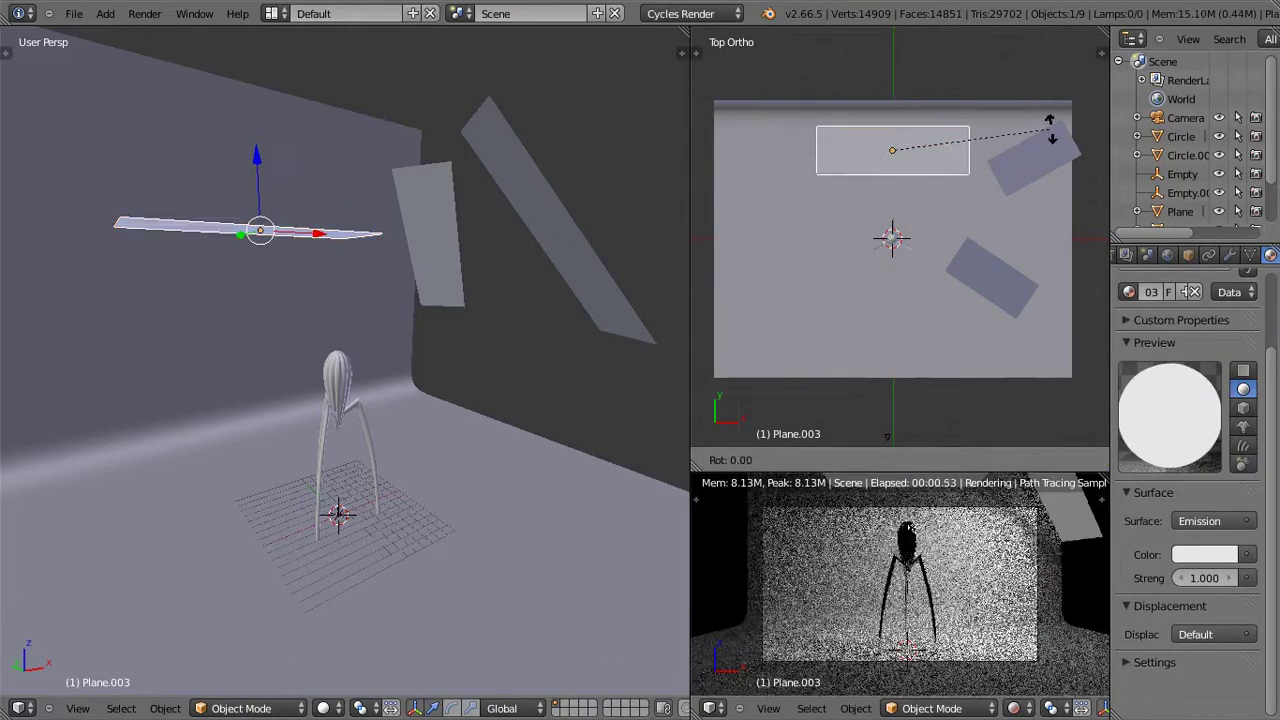
key("Escape")
left_click_drag(1204, 578, 1260, 578)
right_click(430, 175)
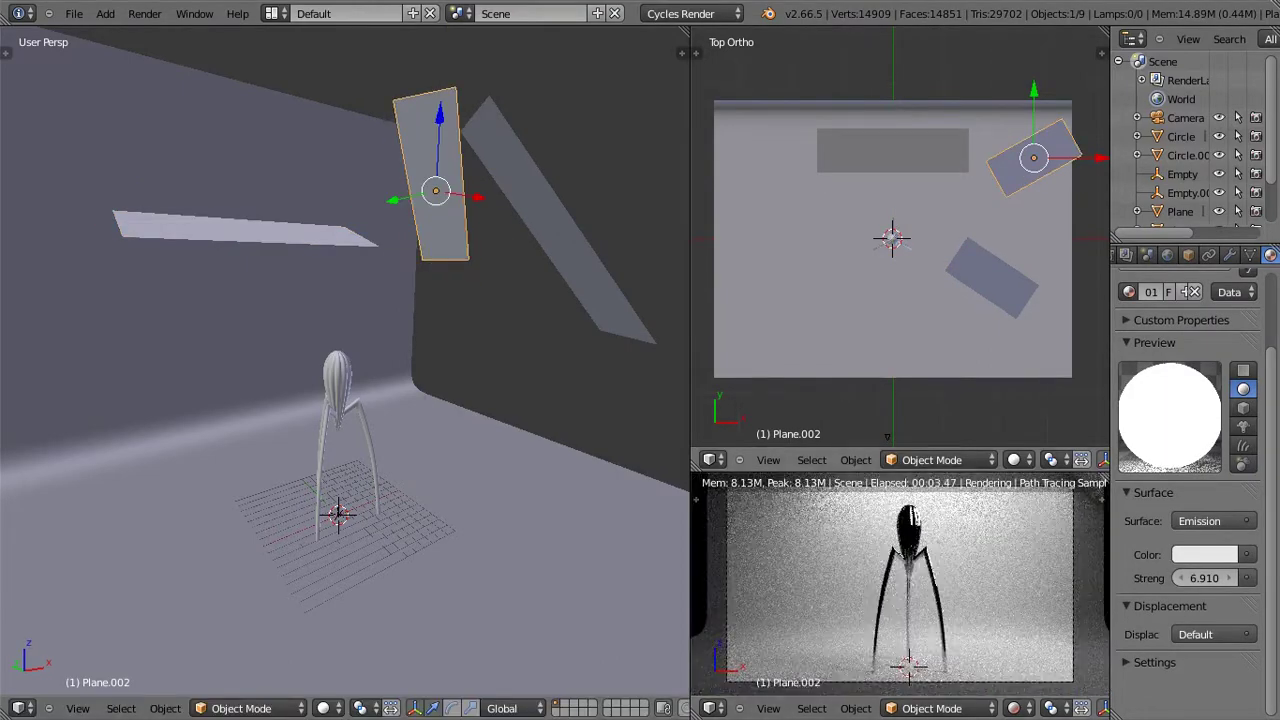
Step: Reposition the left emission panel and change its light colour to pink
key("g")
left_click(796, 281)
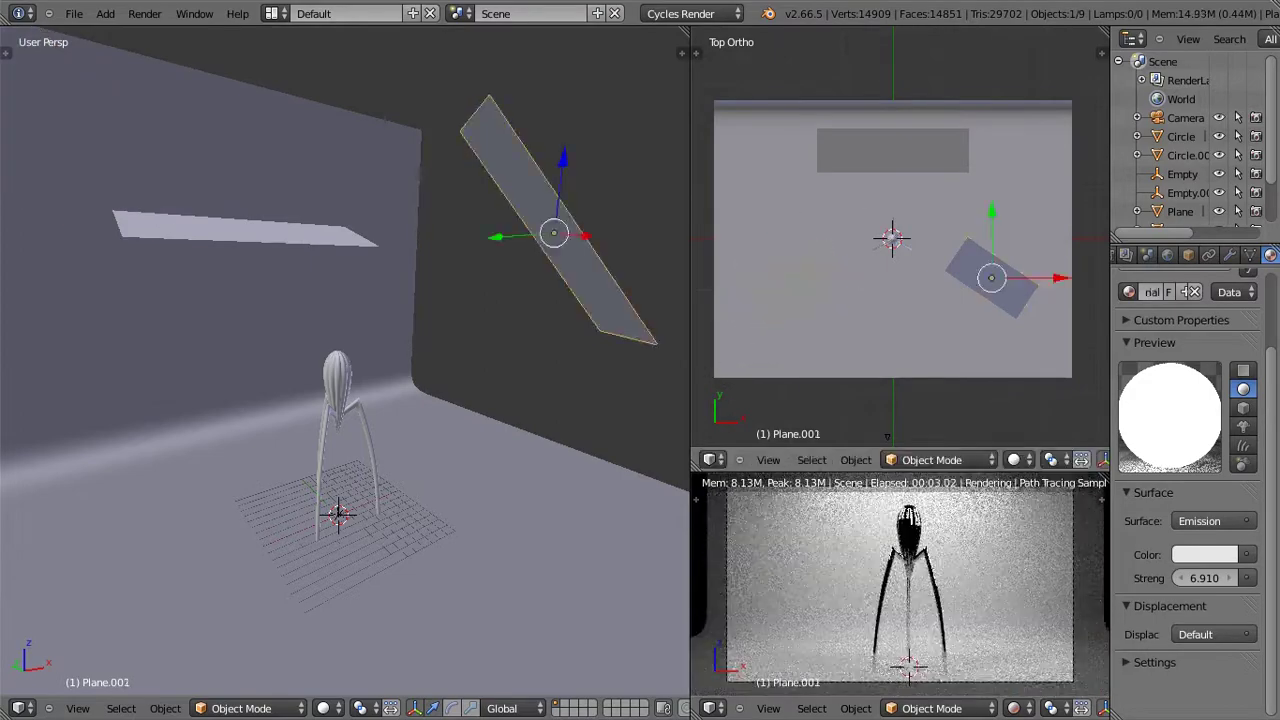
left_click(1205, 554)
left_click(1153, 410)
right_click(990, 278)
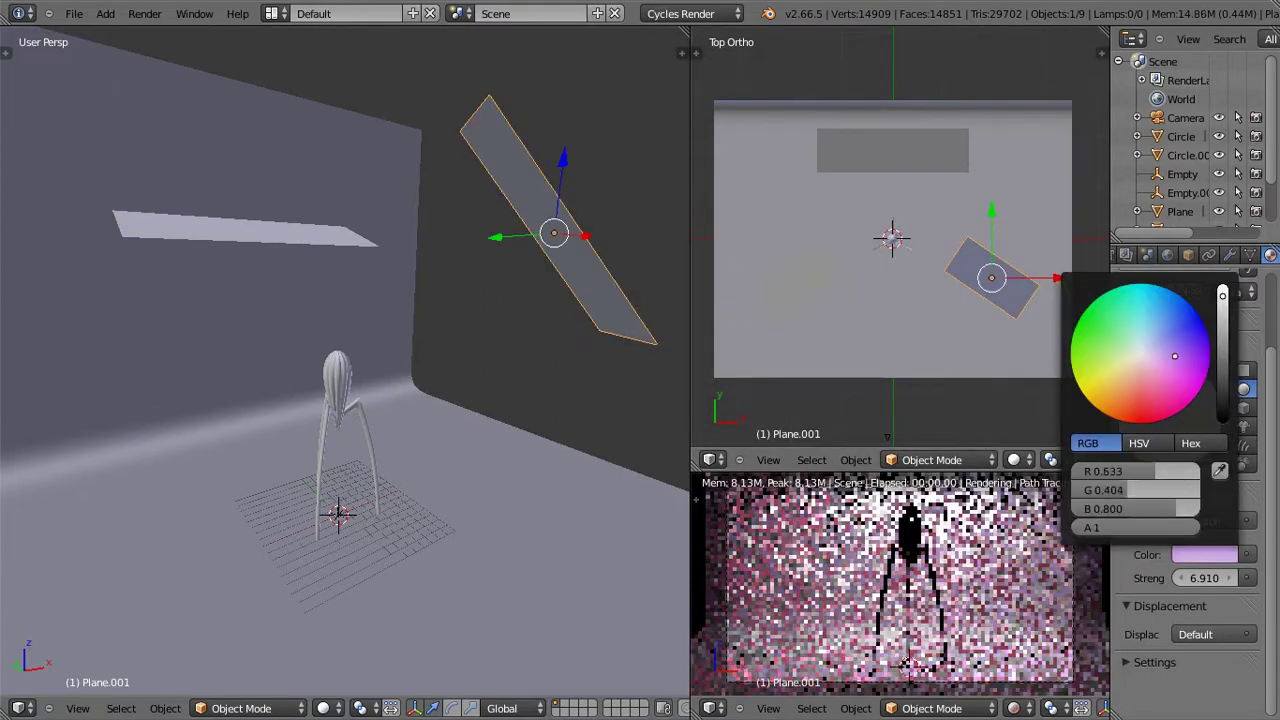
middle_click_drag(900, 580, 900, 540)
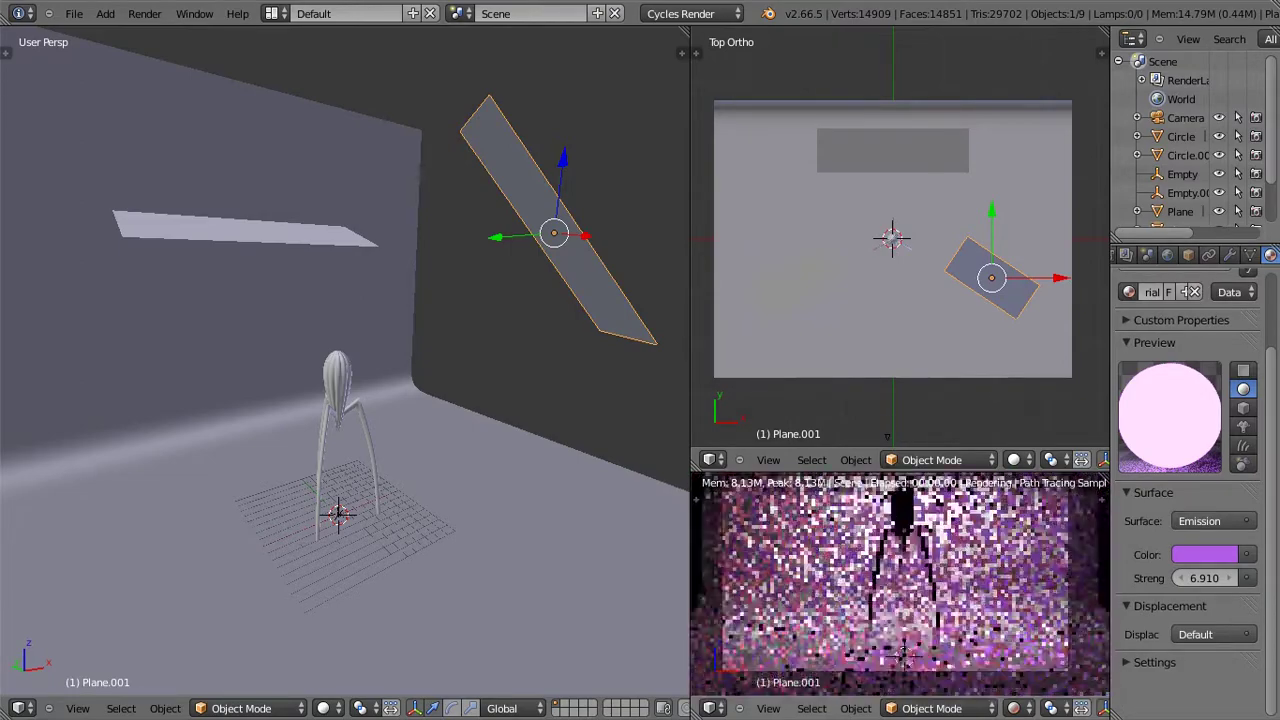
Step: Set the juicer head's surface to Glass BSDF tinted light yellow-green
left_click(1181, 136)
left_click(1208, 521)
left_click(995, 441)
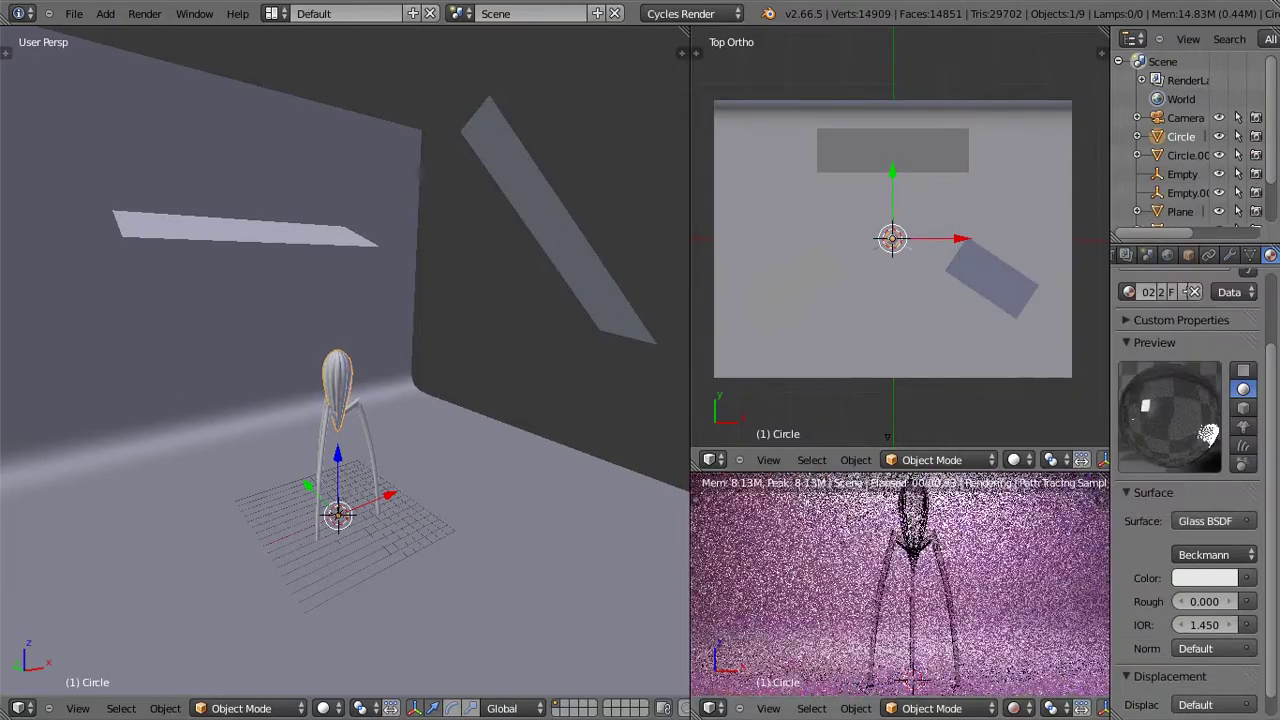
left_click(1205, 578)
left_click(1150, 395)
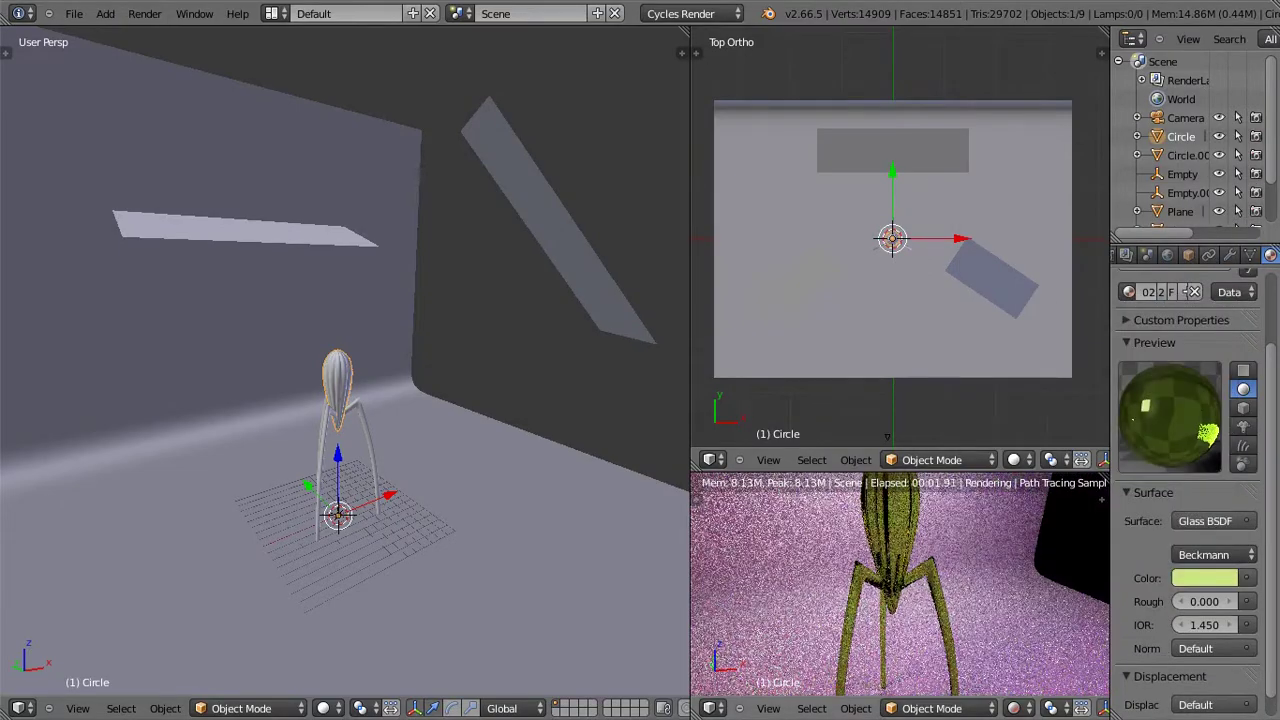
Step: Select the backdrop plane and show its material nodes in a Node Editor in the top view
left_click(1180, 211)
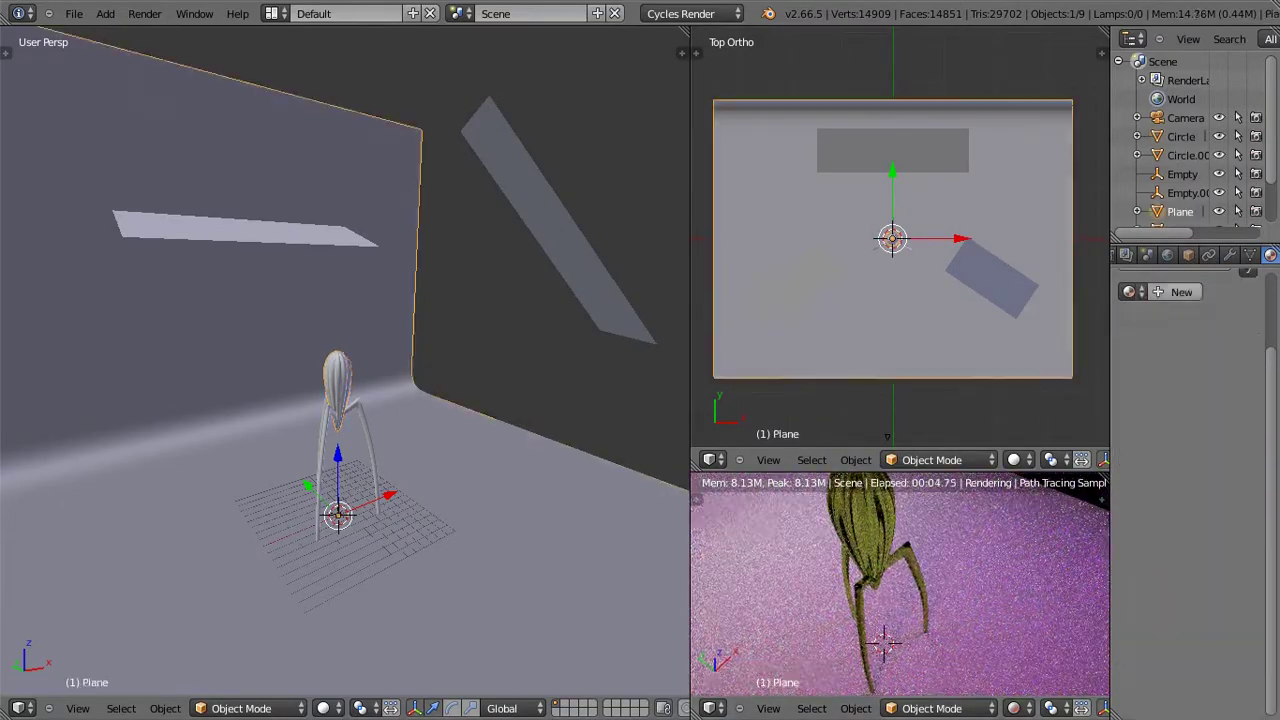
left_click(713, 459)
left_click(748, 261)
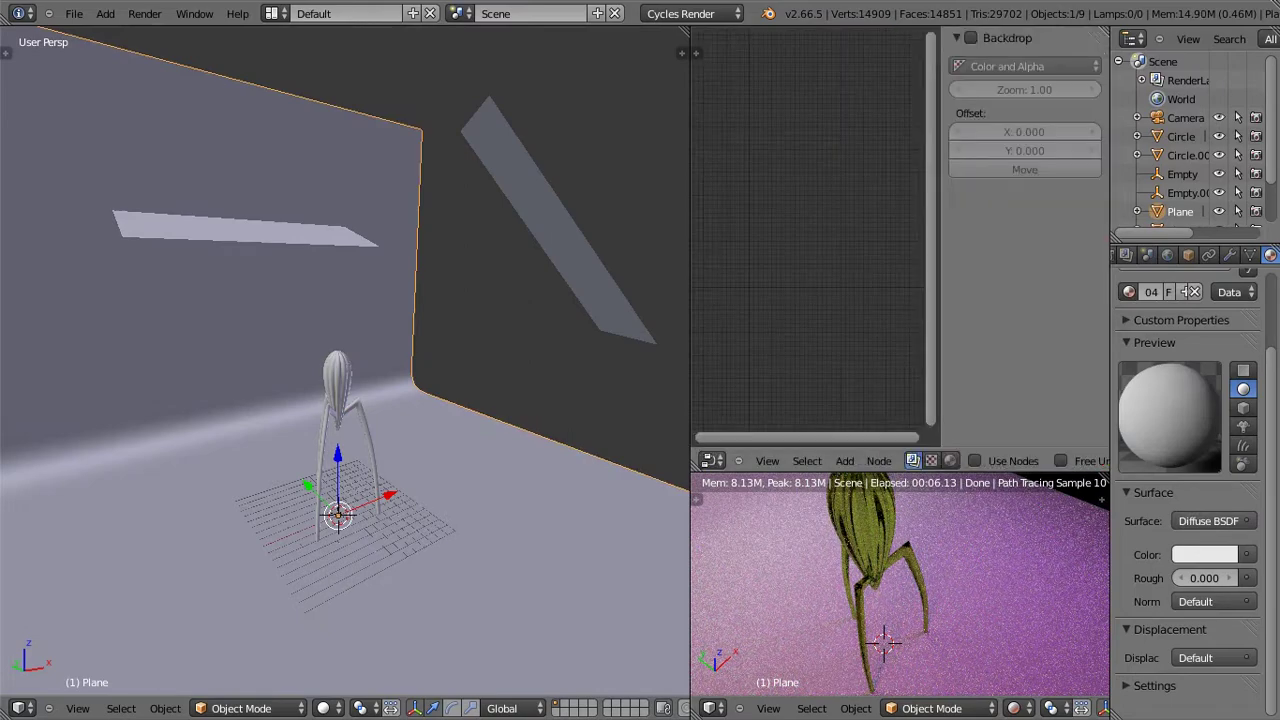
key("n")
key("Home")
Step: Add a Mix Shader combining Diffuse and Glossy, and darken the Diffuse colour to deep red
key("shift+a")
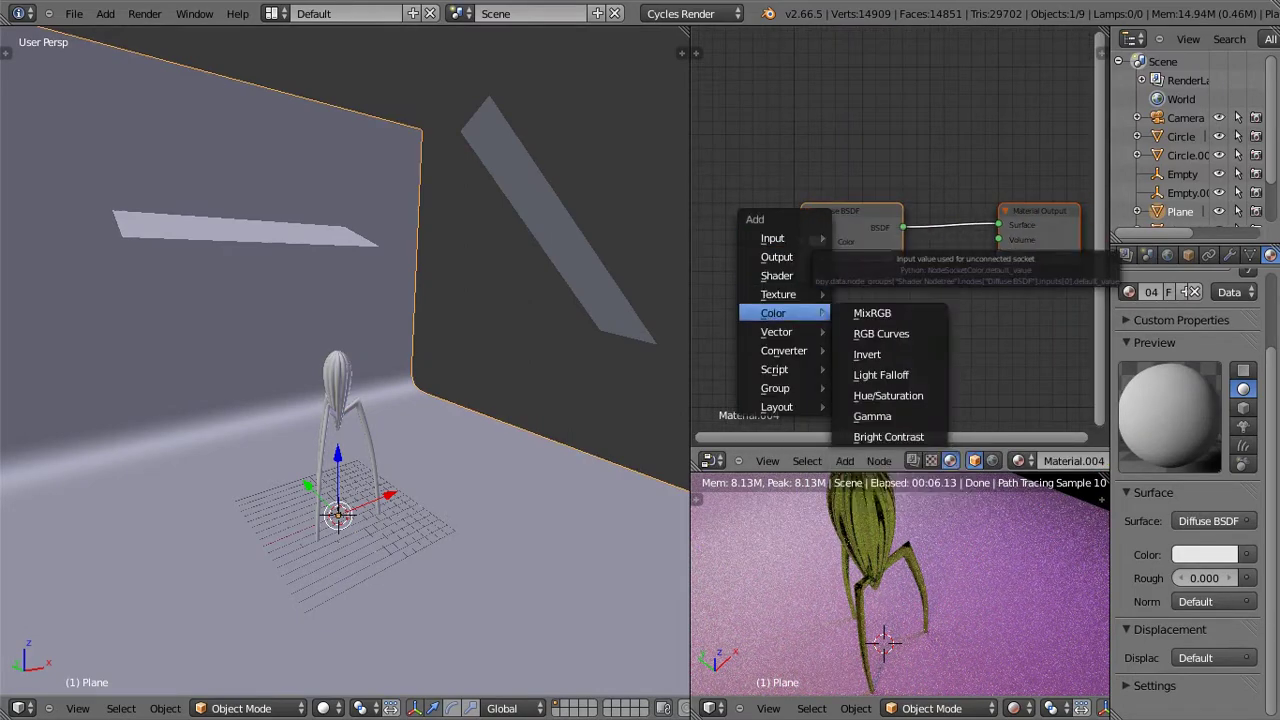
left_click(870, 275)
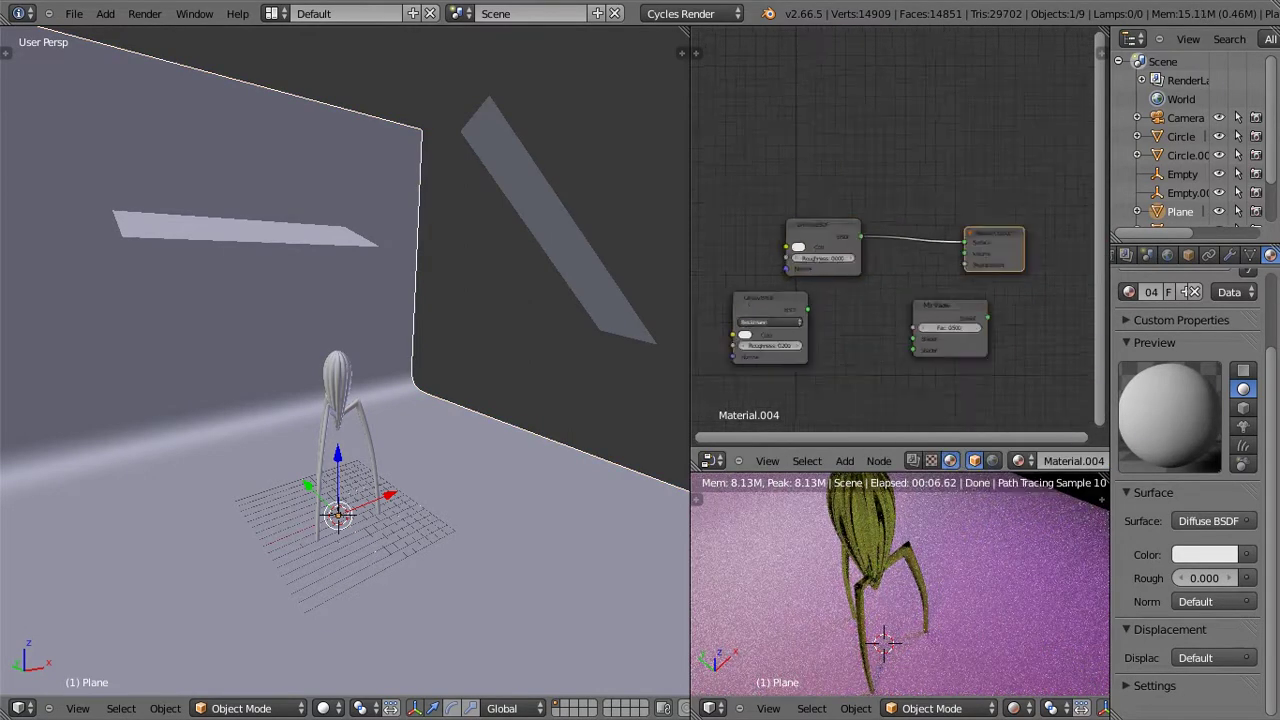
scroll(900, 300, "down", 2)
left_click(927, 252)
left_click_drag(784, 313, 891, 273)
scroll(735, 400, "up", 2)
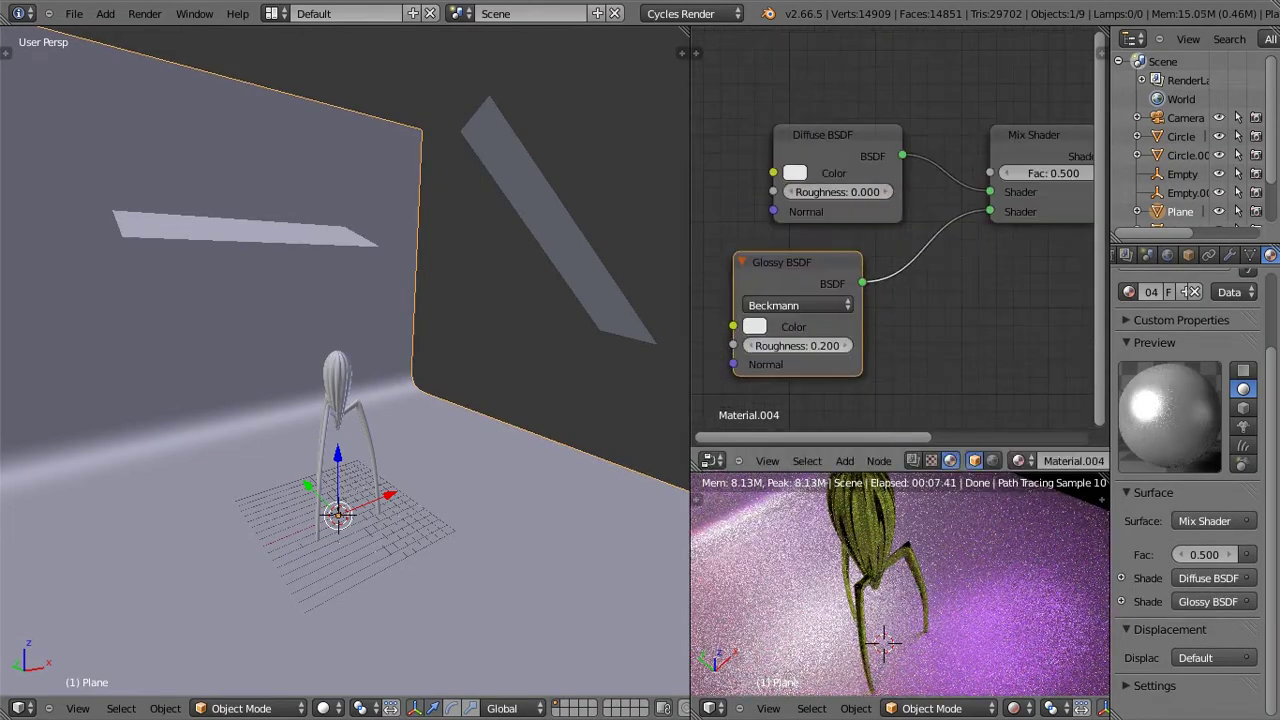
left_click(794, 173)
left_click_drag(930, 200, 930, 294)
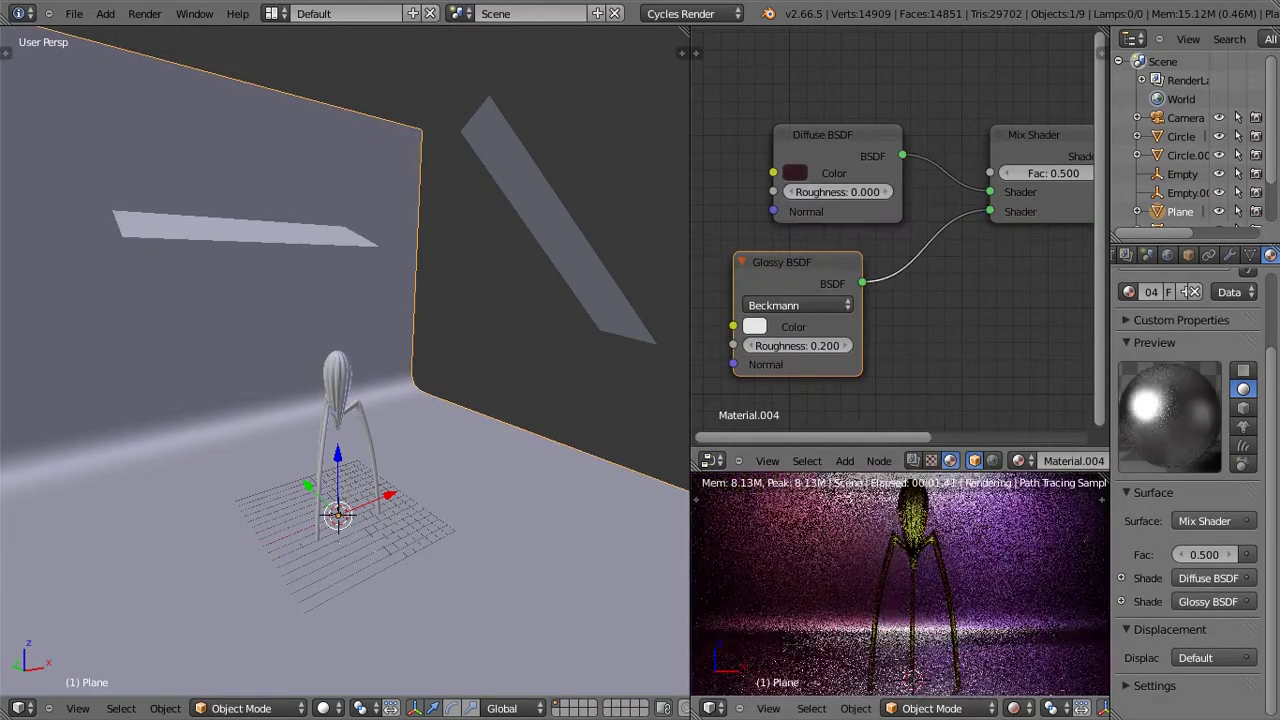
Step: Open the Sampling section of the render settings
left_click(1126, 254)
scroll(1190, 450, "down", 5)
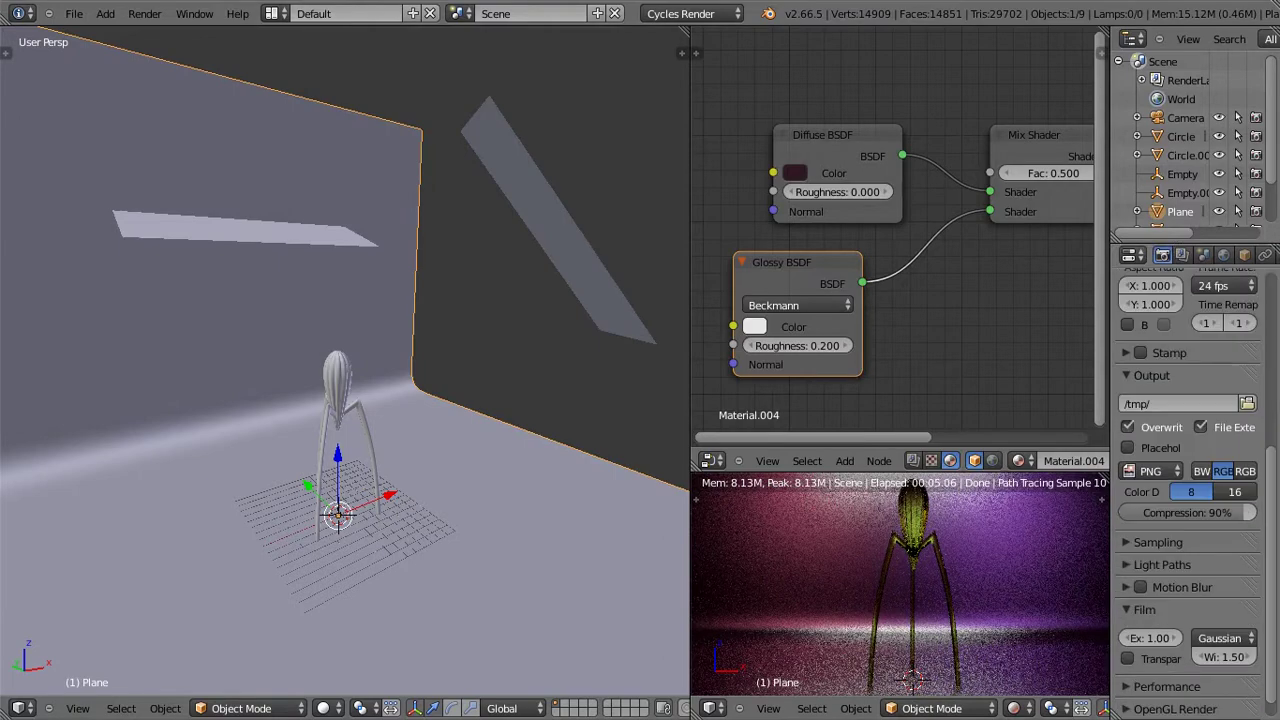
scroll(1190, 450, "down", 5)
left_click(1158, 336)
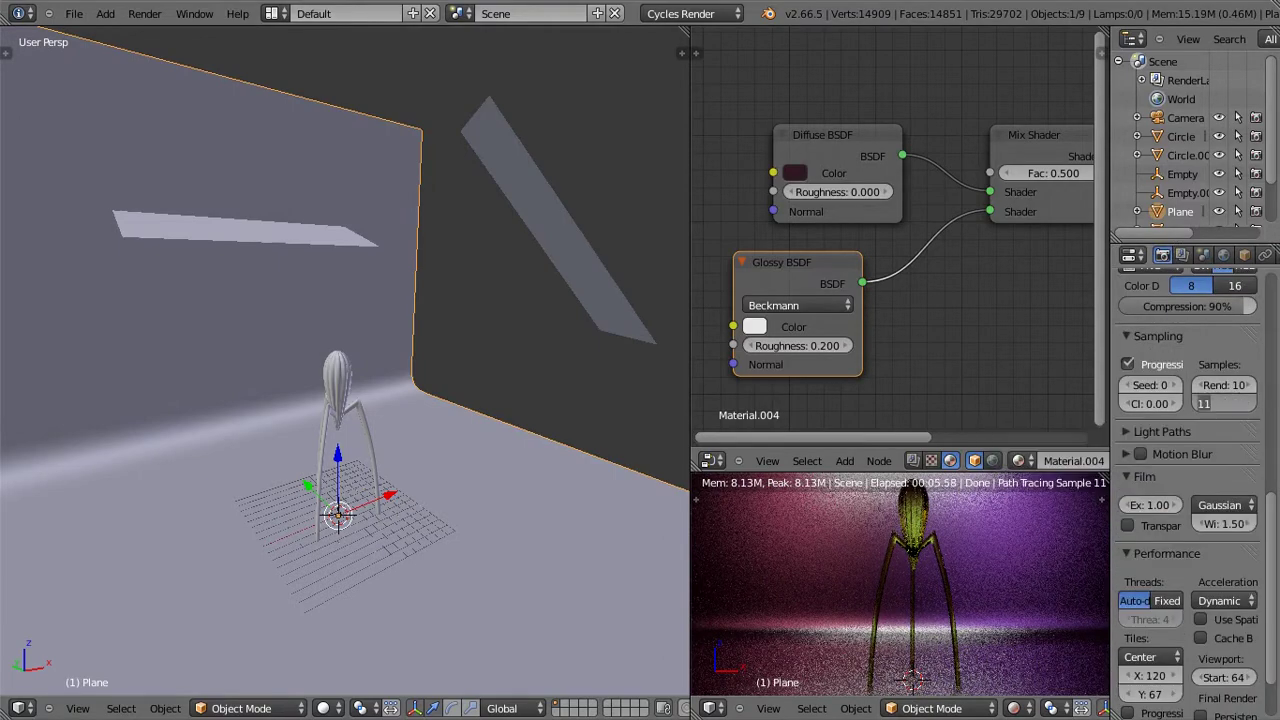
Step: Duplicate the whole squeezer beside the original and shift both along X in front view
scroll(900, 585, "down", 3)
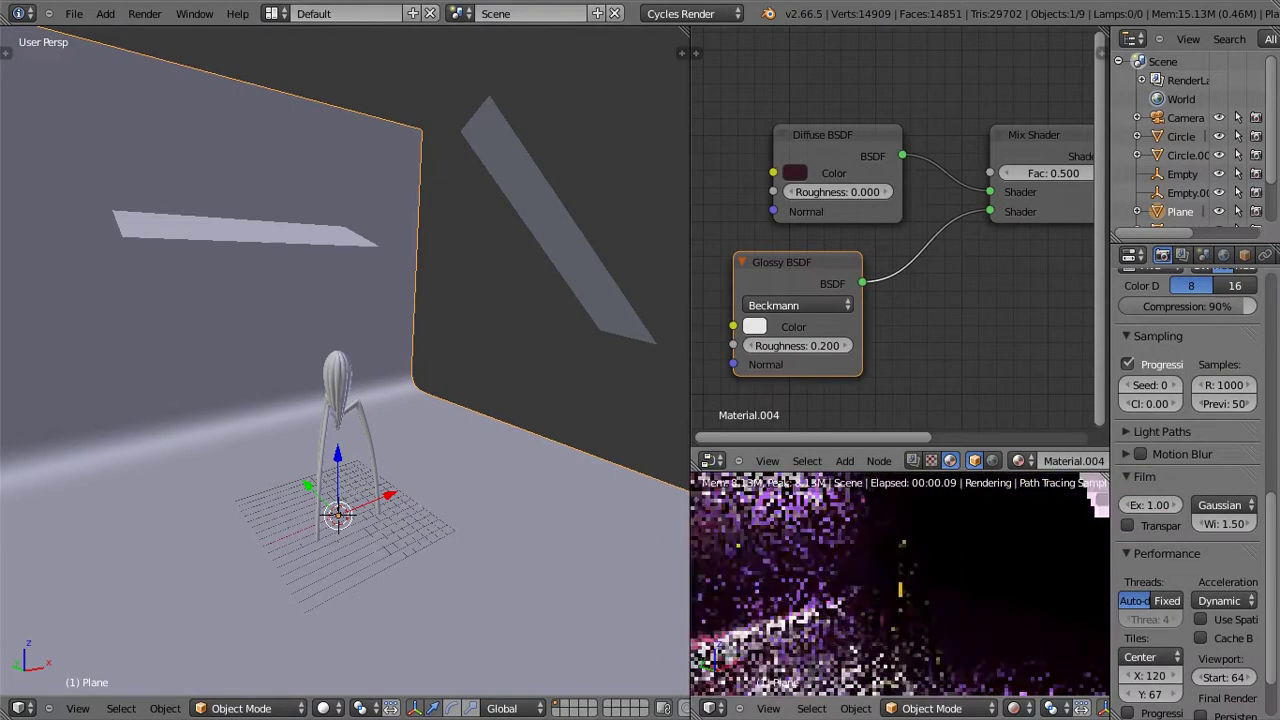
right_click(337, 420)
key("shift+d")
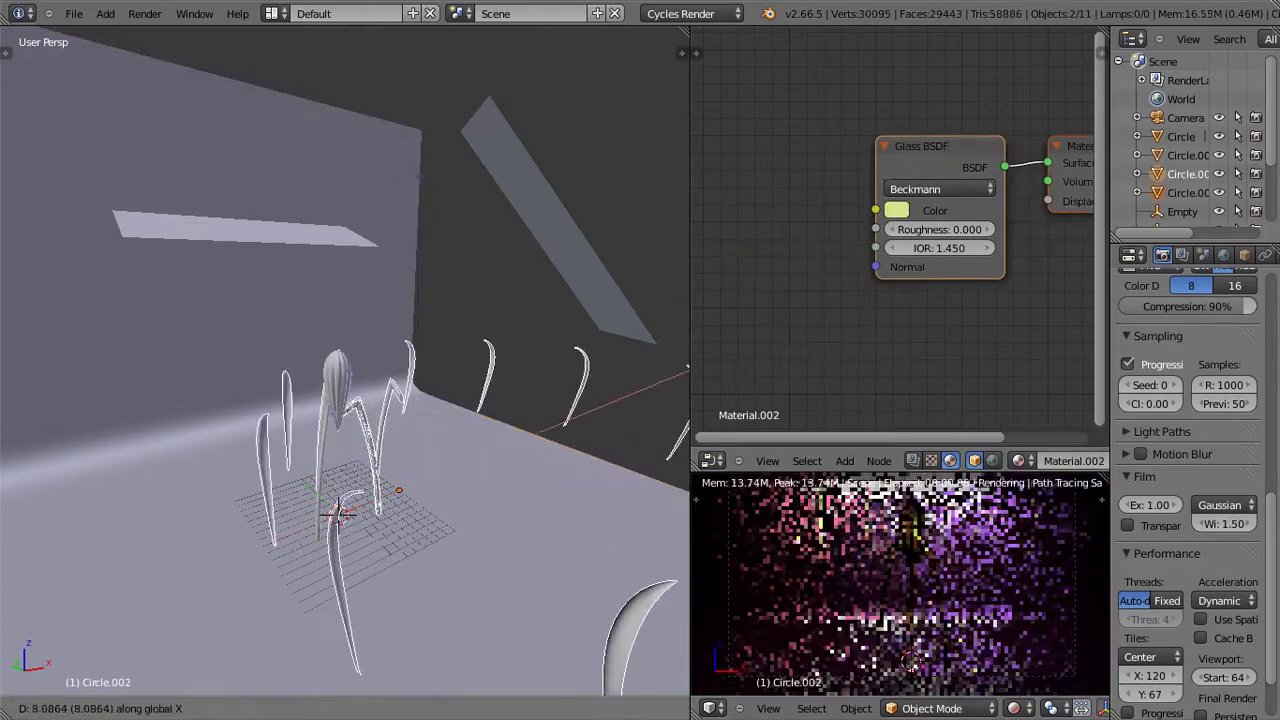
key("Escape")
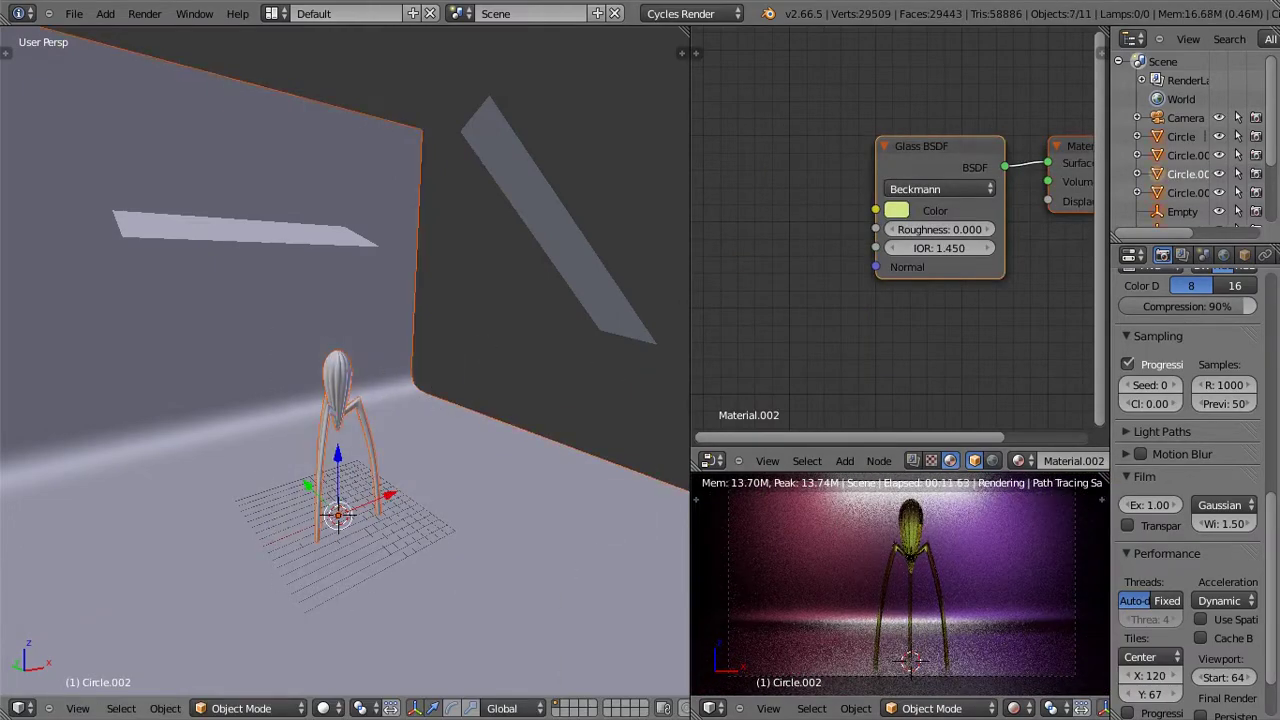
key("shift+d")
key("x")
left_click(424, 480)
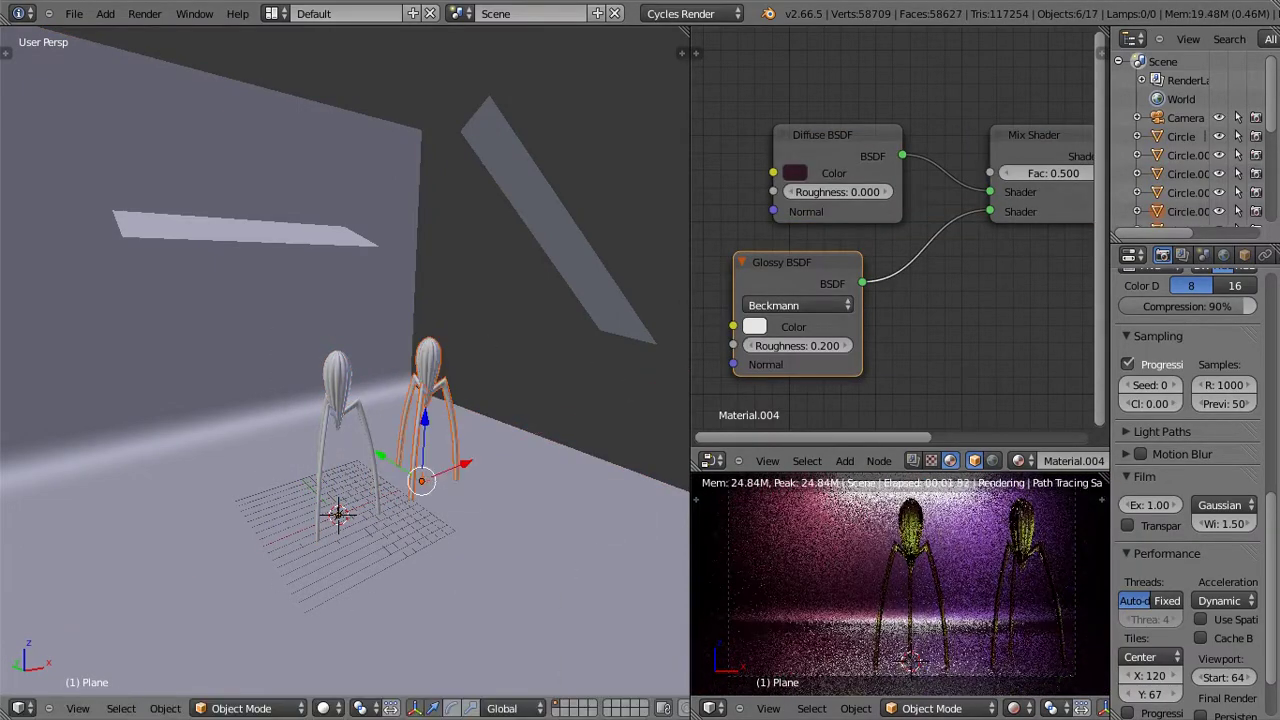
key("b")
left_click_drag(288, 324, 362, 480)
key("KP_1")
key("g")
key("x")
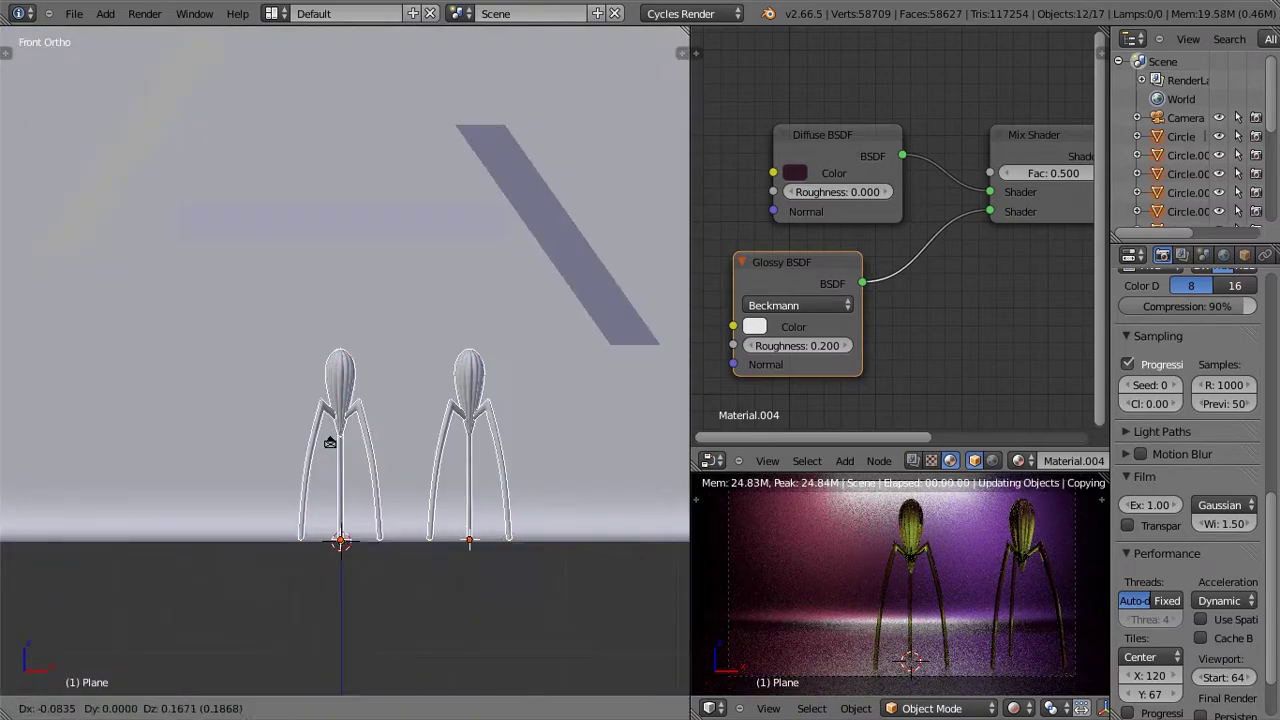
key("Return")
Step: Give the left squeezer's body a new Glossy material
right_click(330, 442)
left_click(1244, 254)
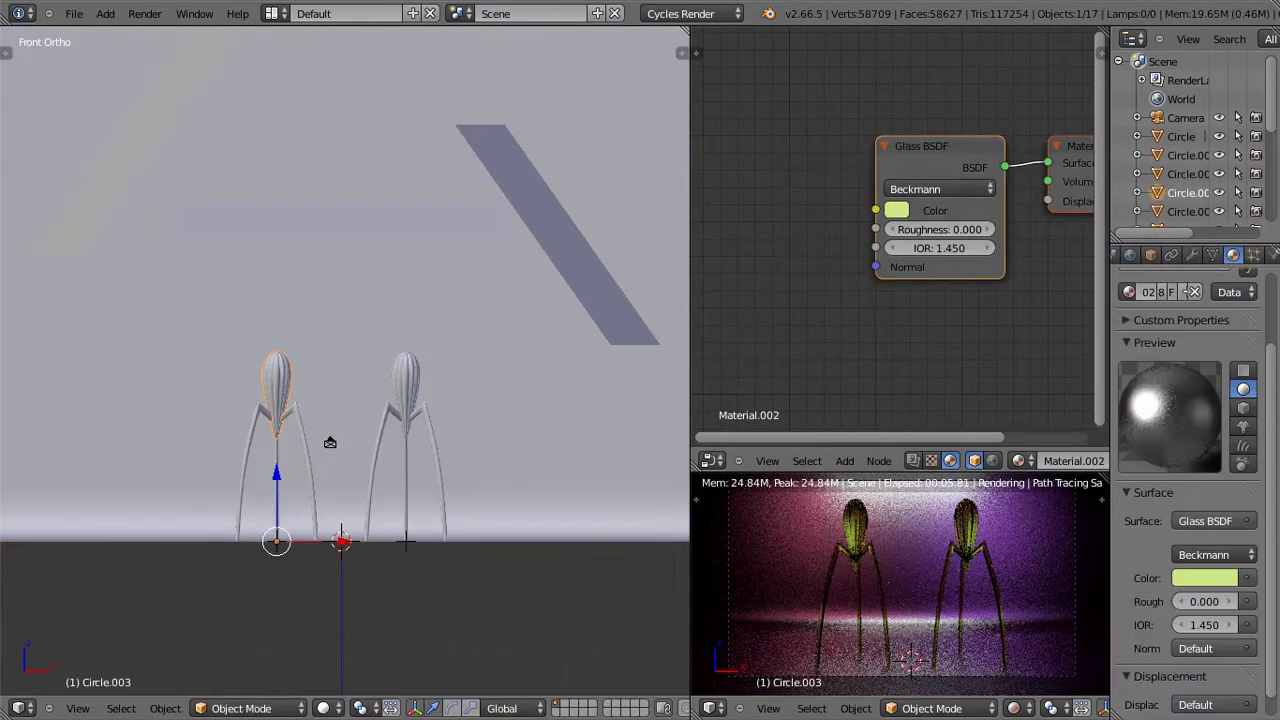
left_click(1200, 292)
left_click(1205, 521)
left_click(998, 462)
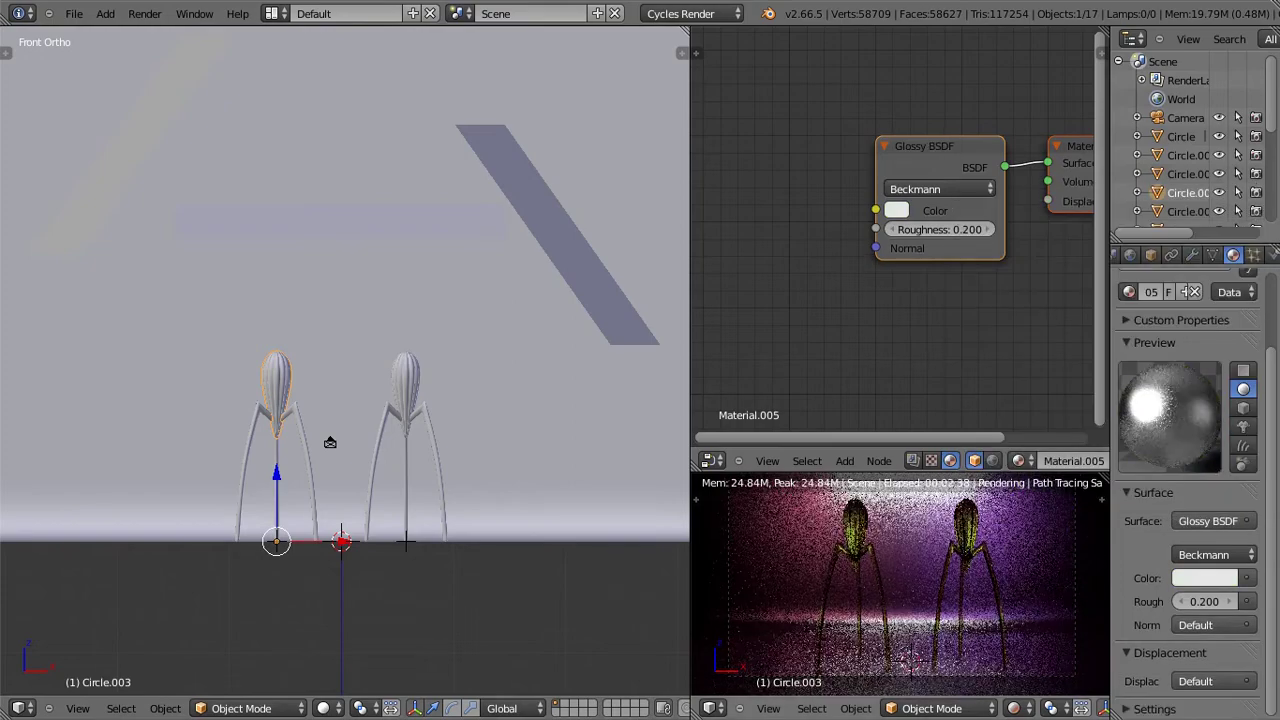
Step: Restore the head's yellow-green glass colour, then switch its surface to Glossy
left_click(1181, 136)
left_click(1205, 578)
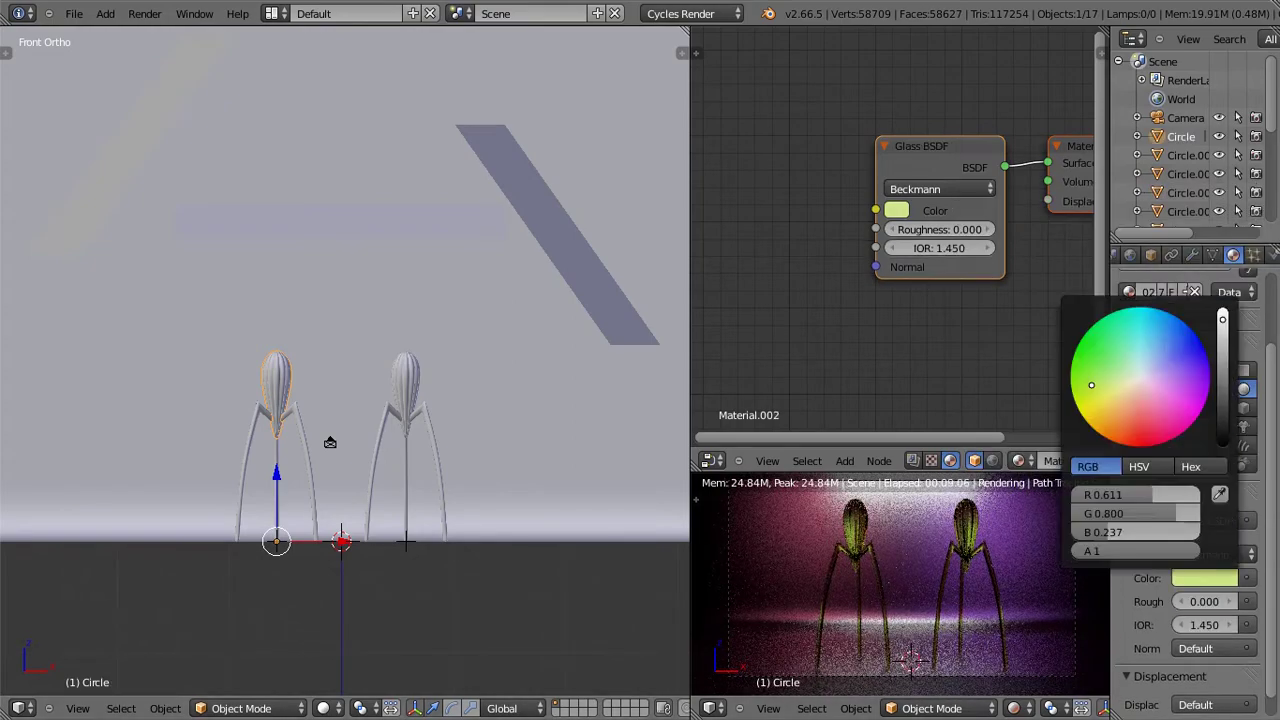
left_click_drag(1220, 370, 1220, 425)
left_click(1205, 578)
left_click_drag(1060, 560, 1050, 520)
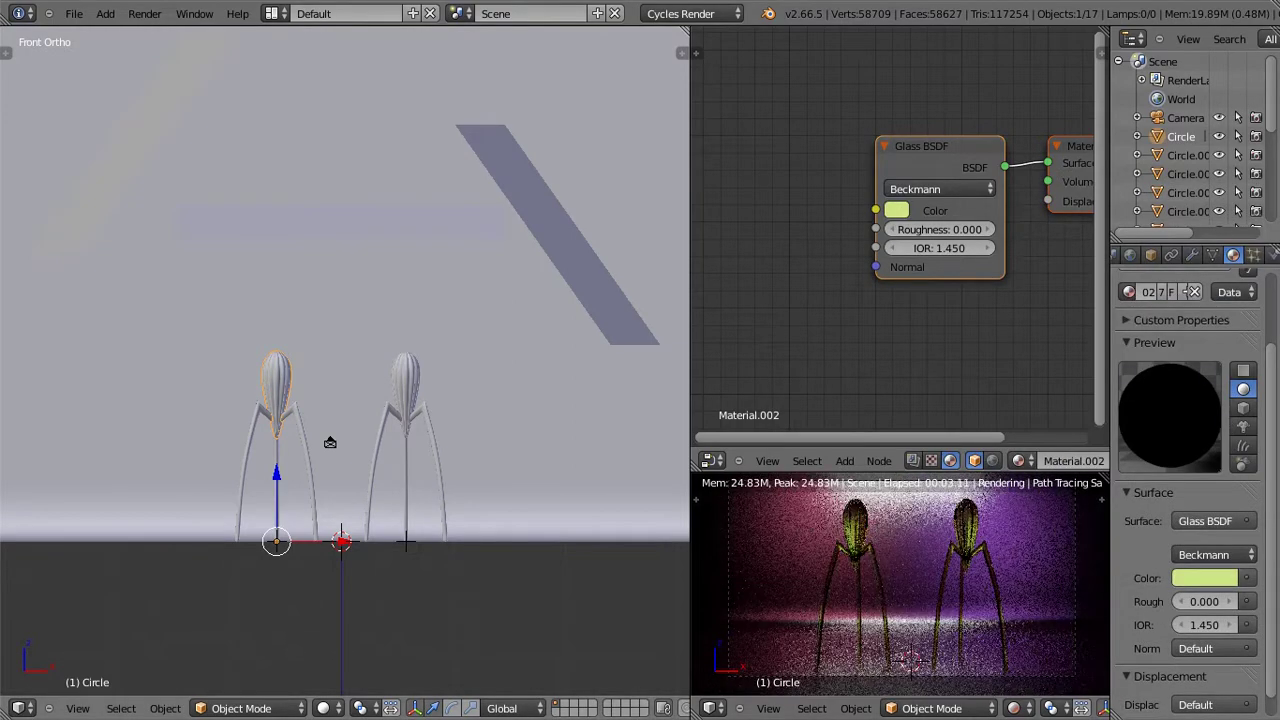
left_click(1205, 521)
left_click(1000, 441)
left_click_drag(1110, 300, 1020, 300)
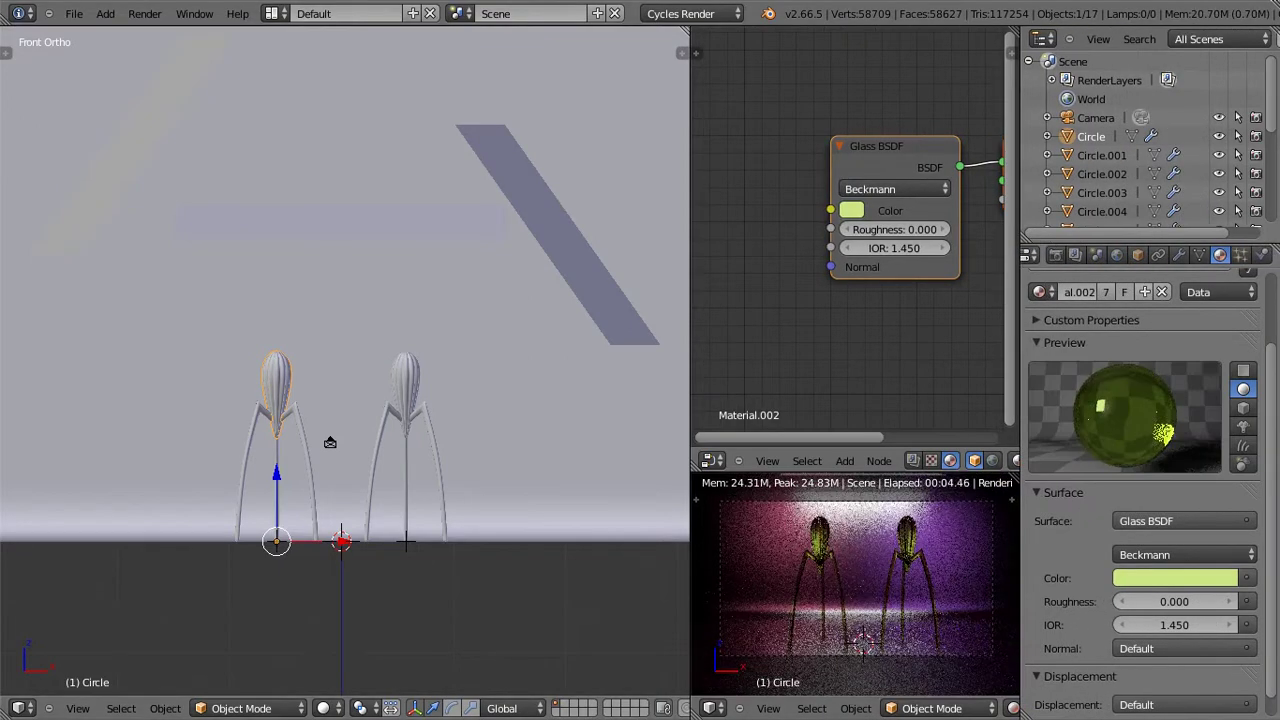
left_click(1185, 521)
left_click(1040, 460)
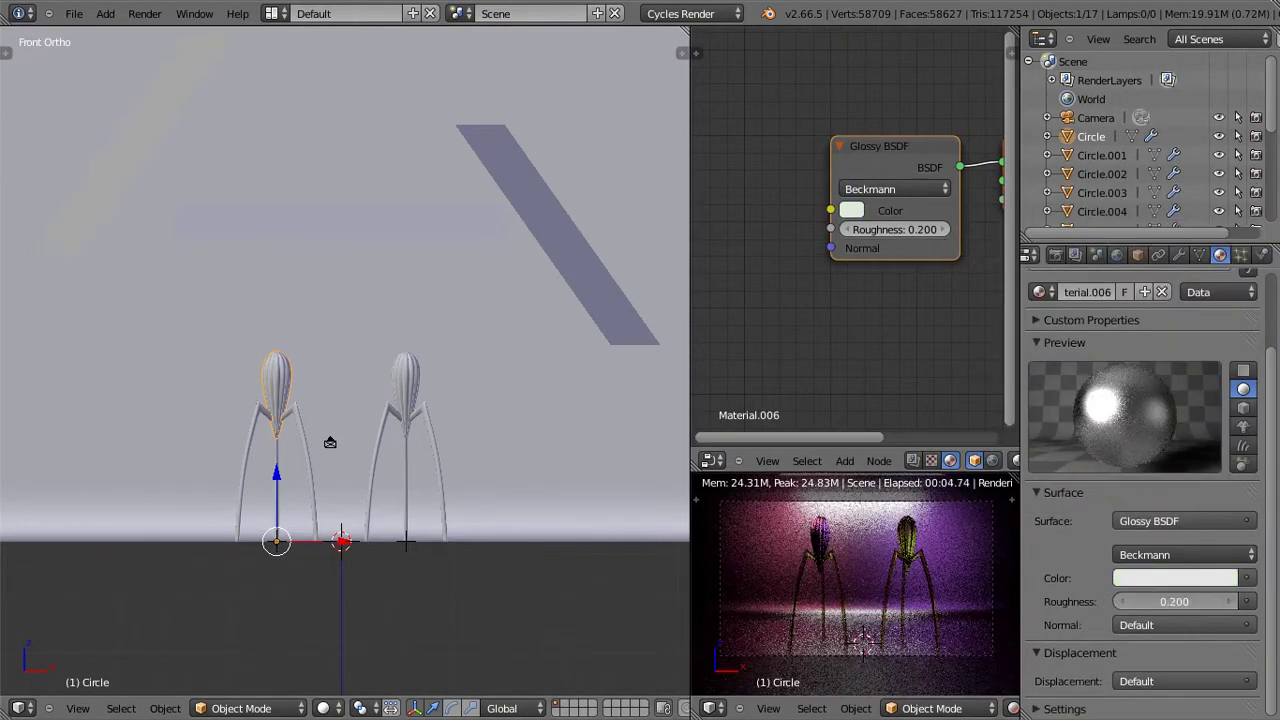
Step: Assign the 'cromato' material to the left squeezer's legs and another part
left_click(1101, 173)
left_click(1040, 292)
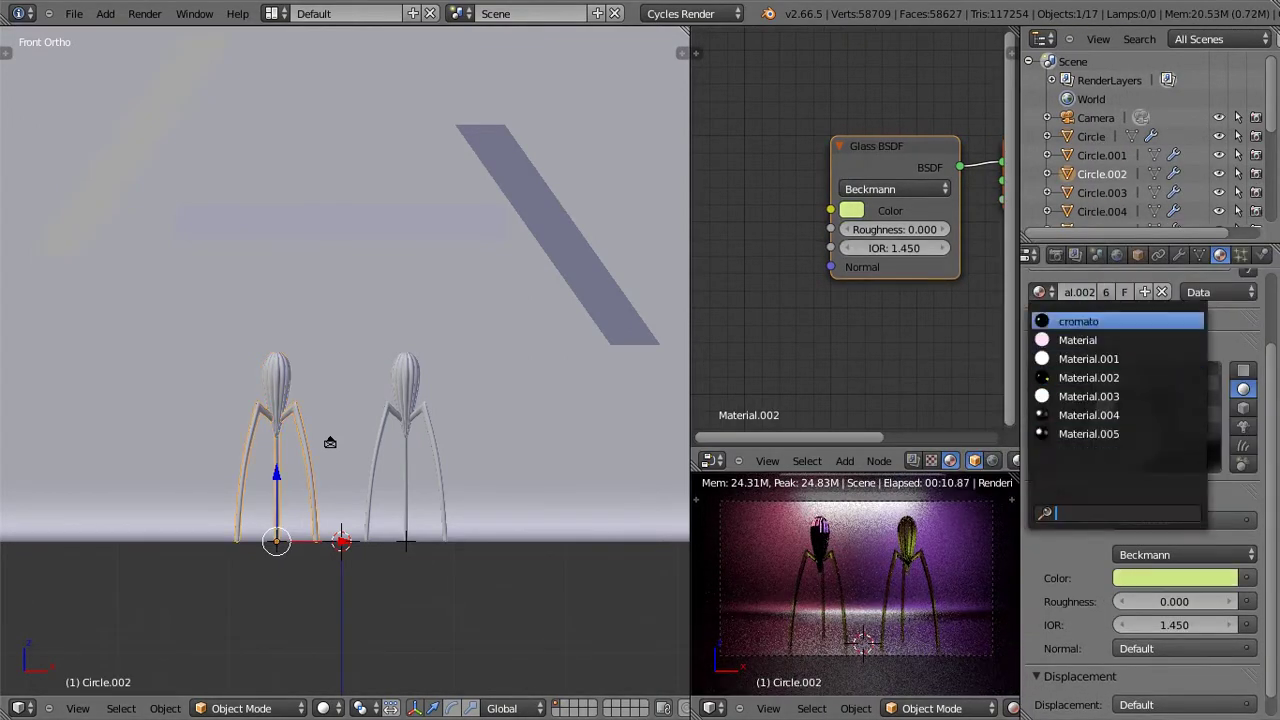
left_click(1080, 320)
left_click(1101, 155)
left_click(1040, 292)
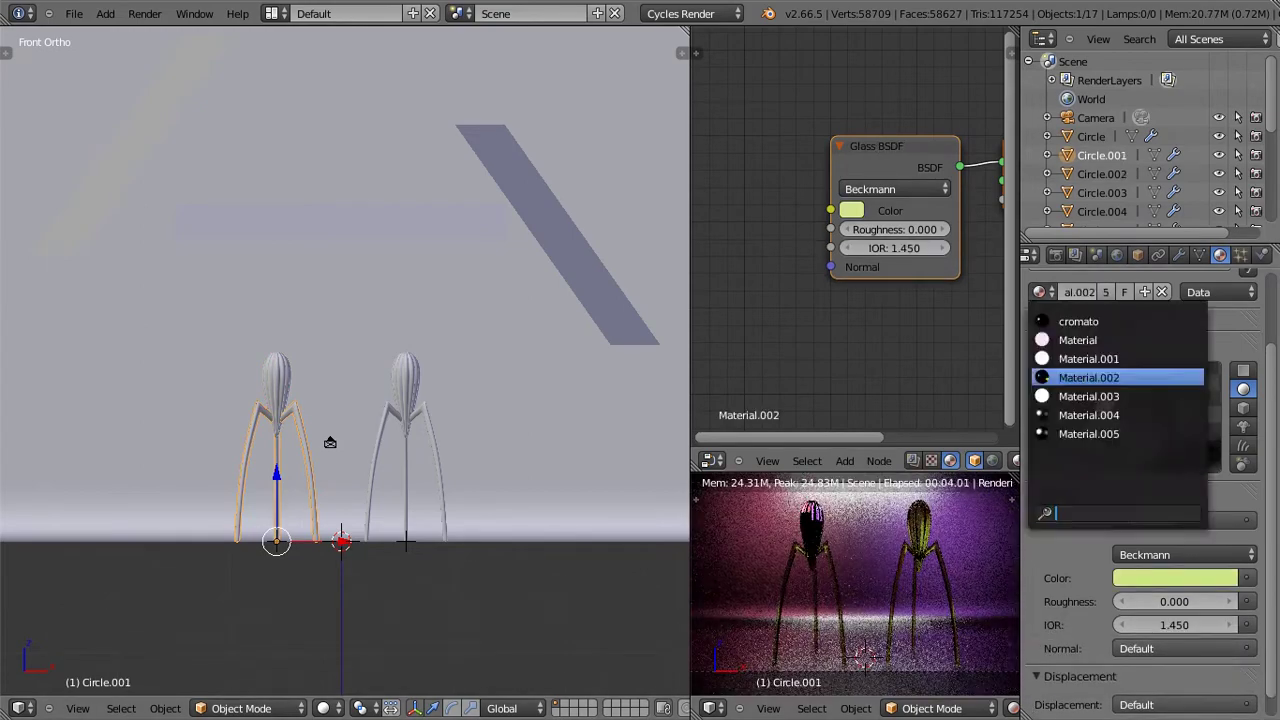
left_click(1075, 312)
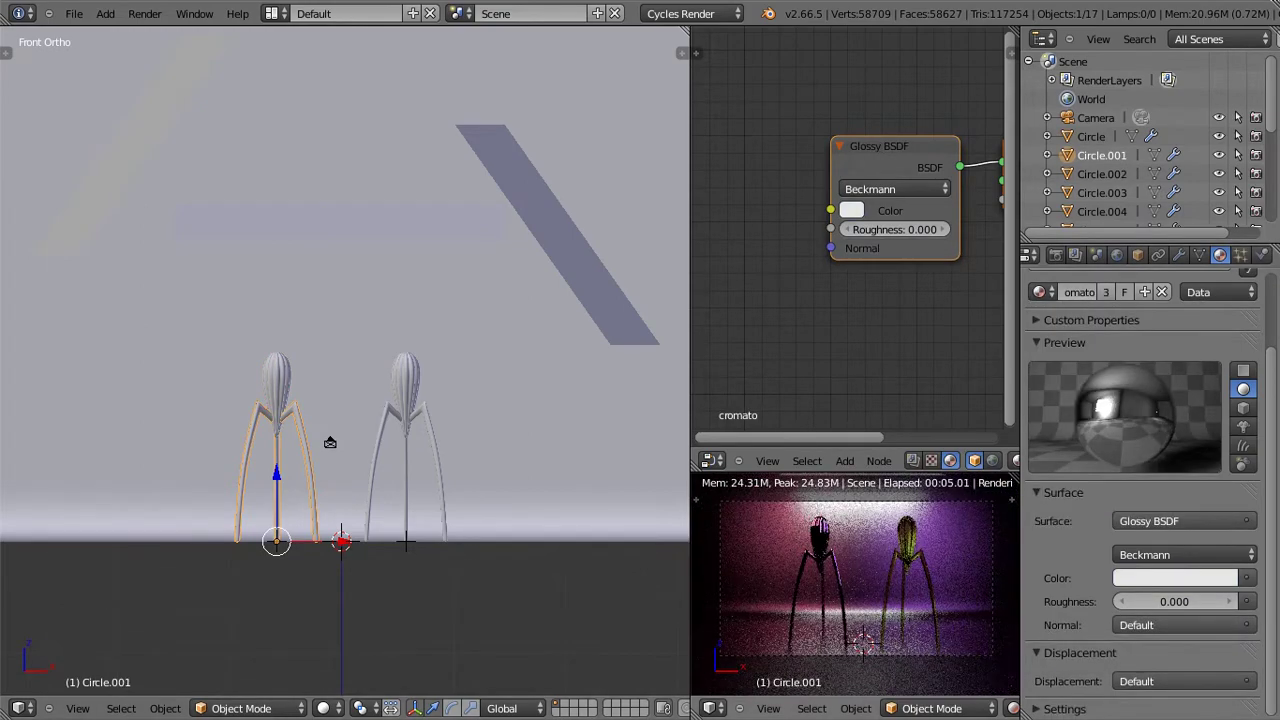
Step: Save the scene as stakLemon0.blend
left_click(74, 13)
left_click(90, 150)
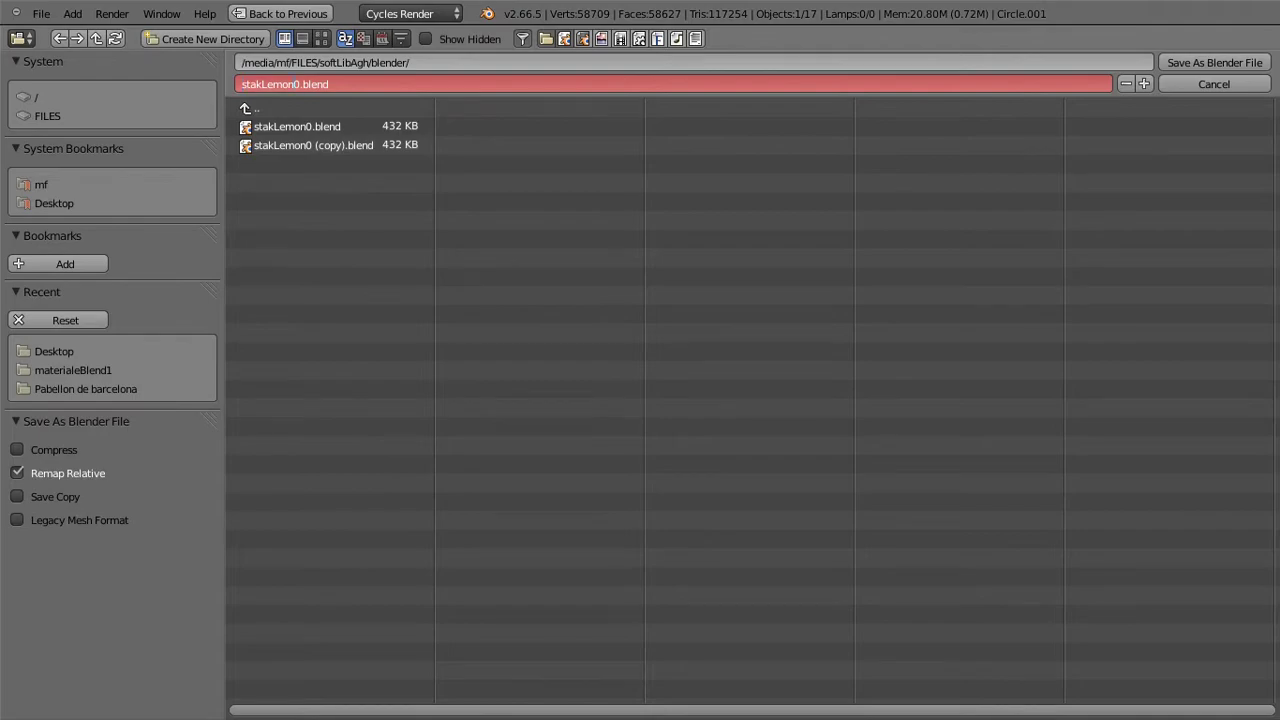
key("Return")
key("Return")
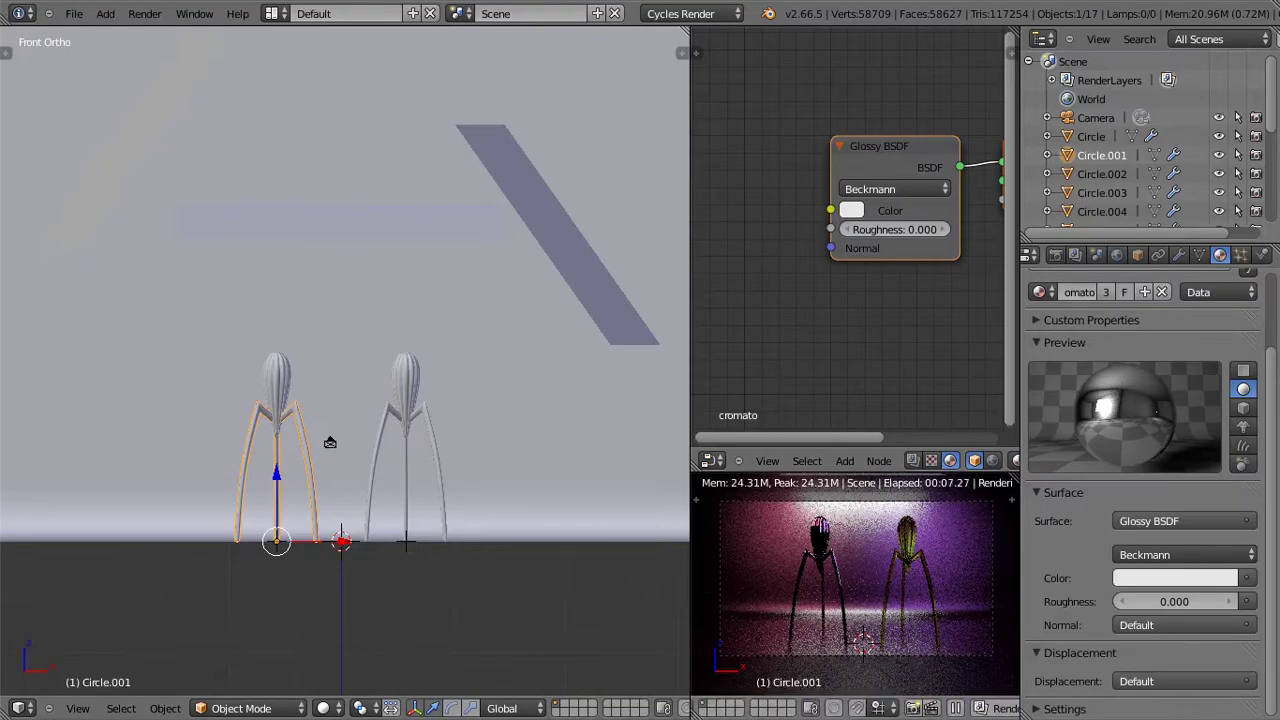
Step: Render the final image with F12 and show the Render Result full screen
key("F12")
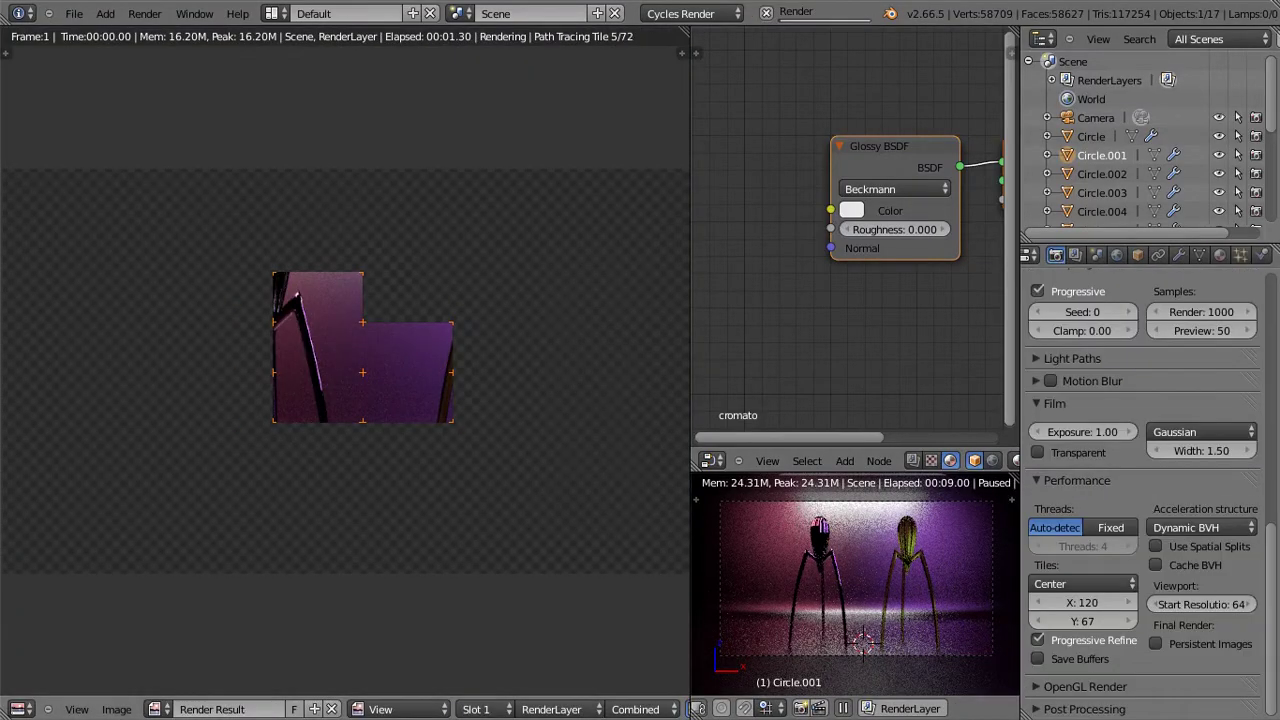
key("F12")
key("ctrl+Up")
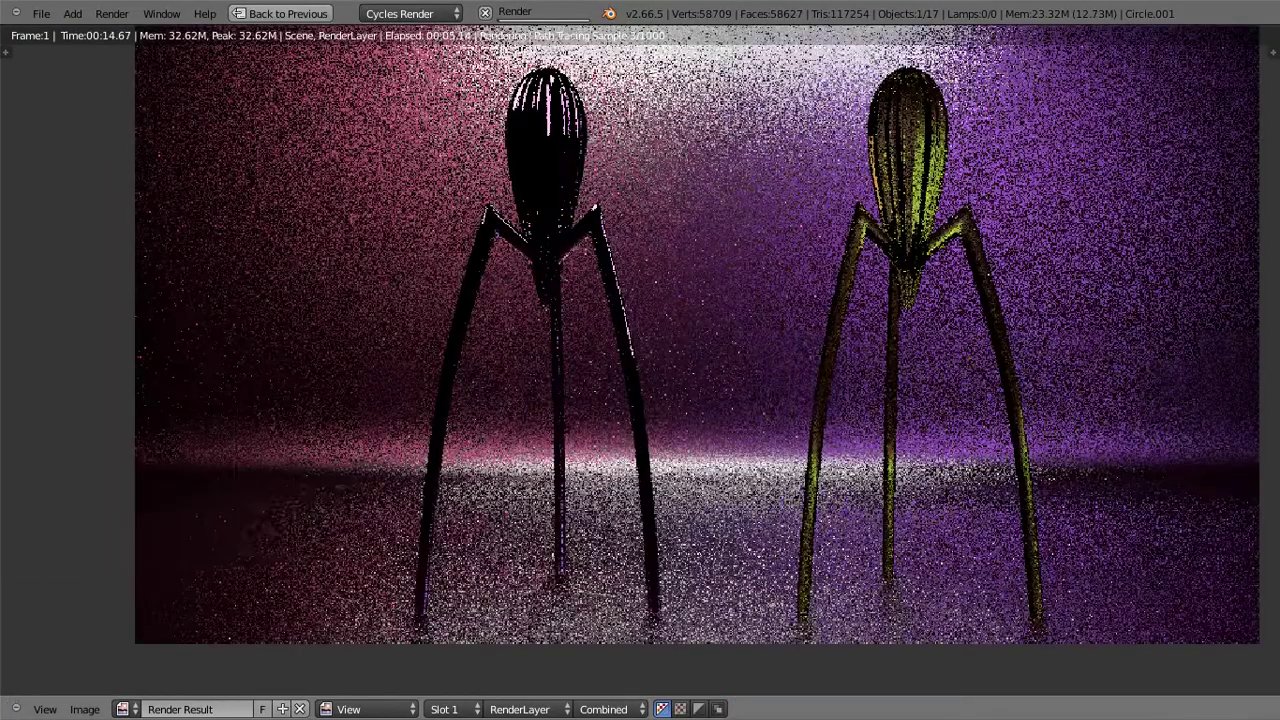
scroll(685, 335, "down", 1)
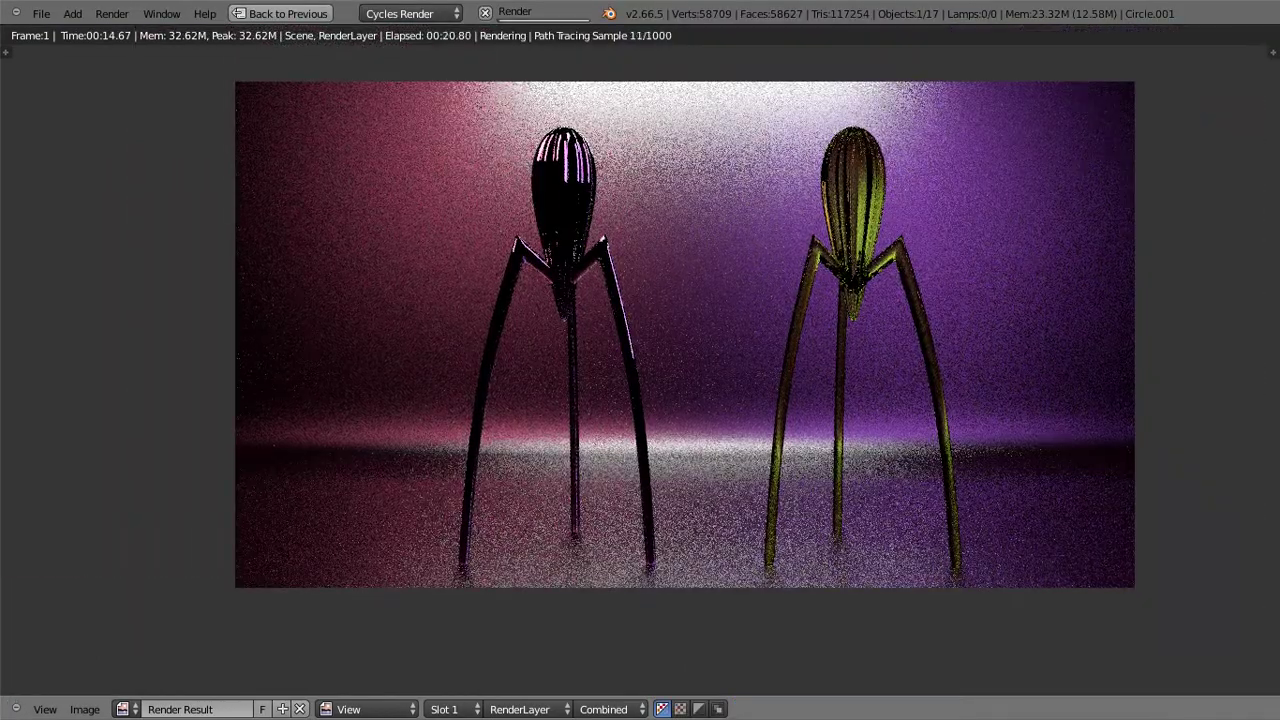